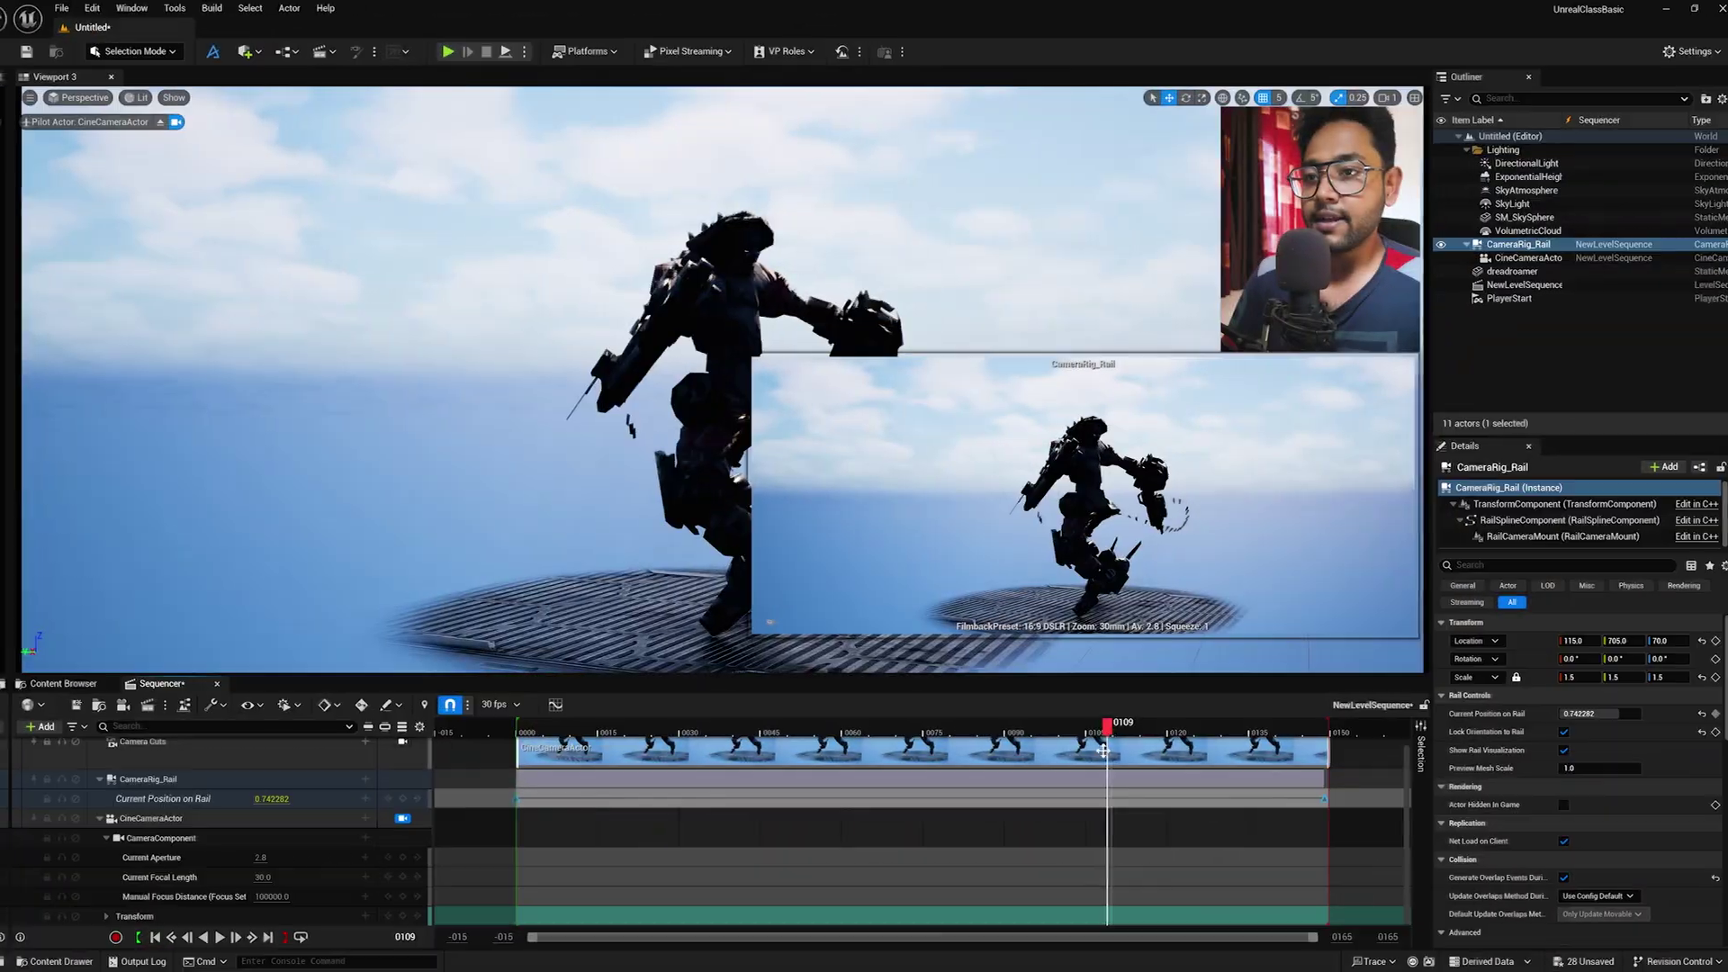
Scrub the existing sequence back to frame 71 and look over the camera rail around the robot.
drag(1103, 729, 901, 729)
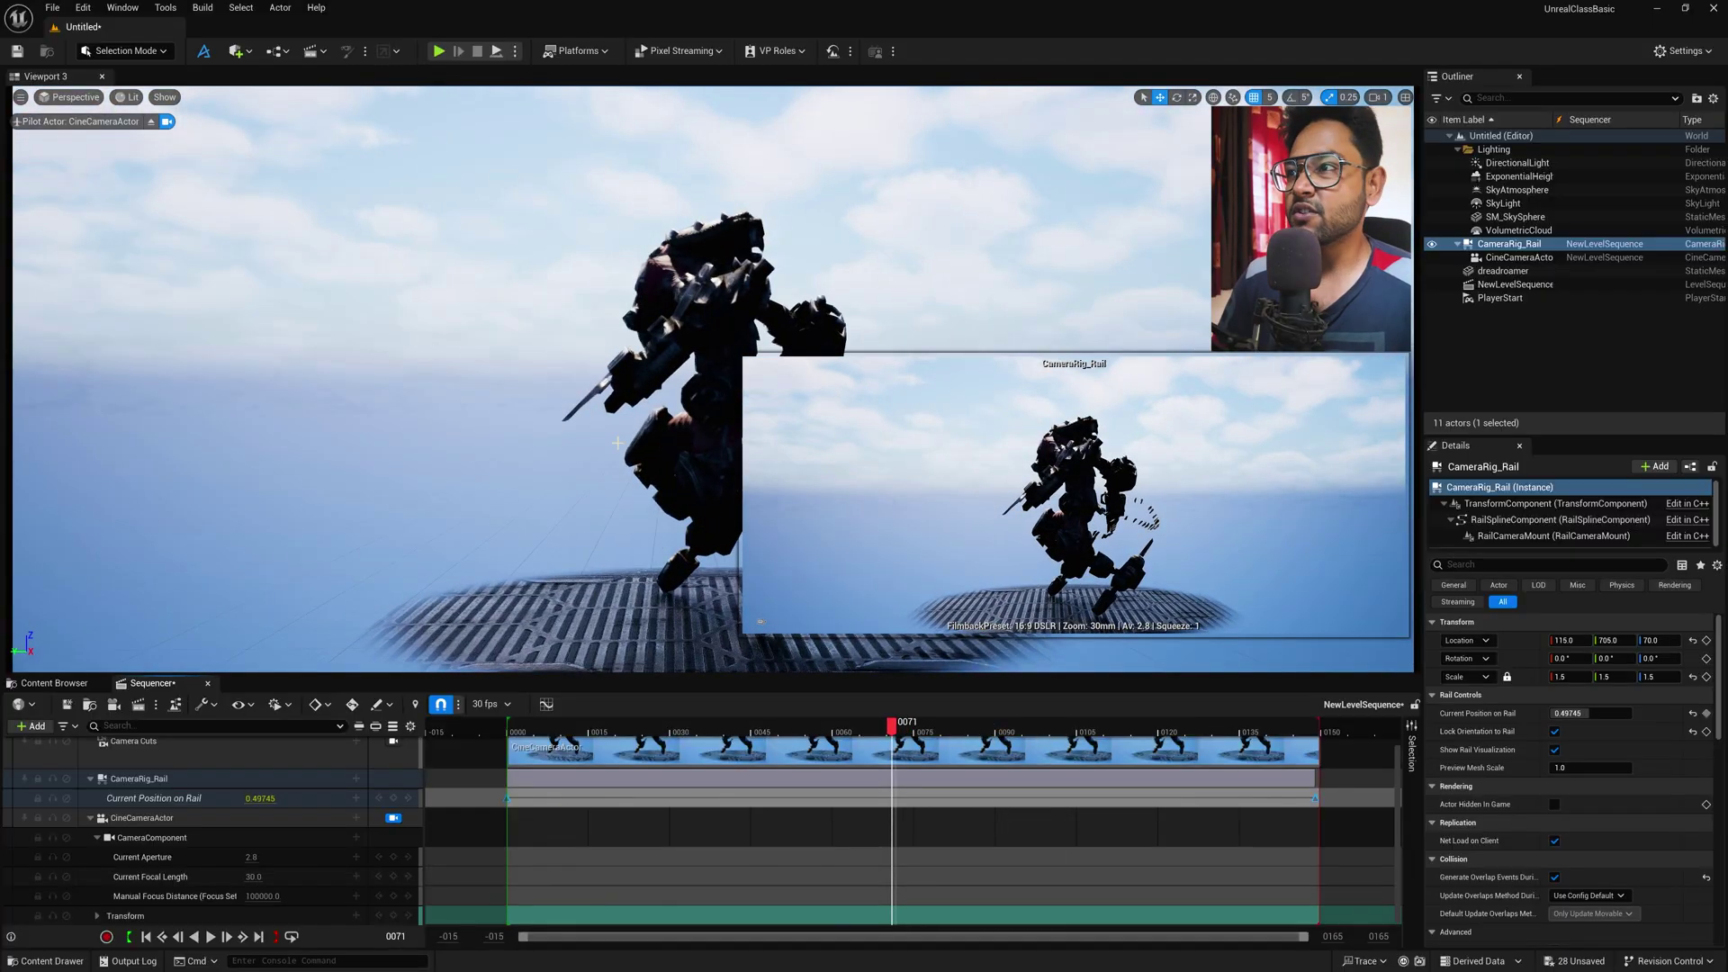
right_drag(630, 378, 619, 442)
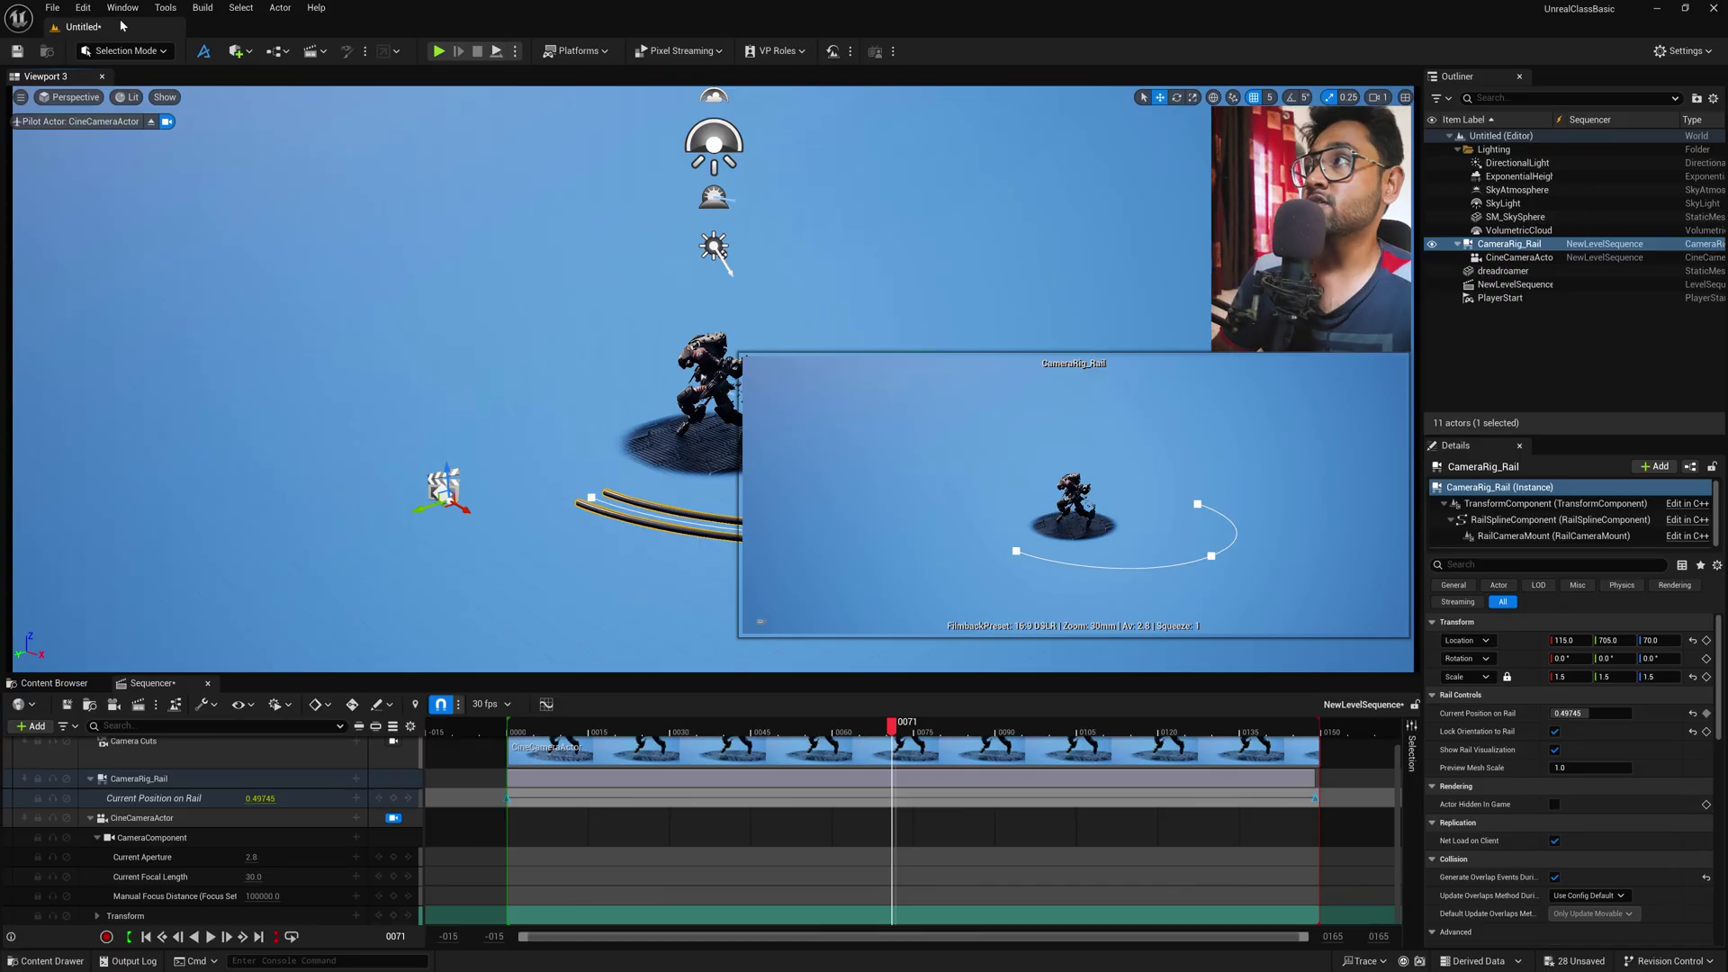
Create a new level from the Basic template.
click(53, 8)
click(77, 58)
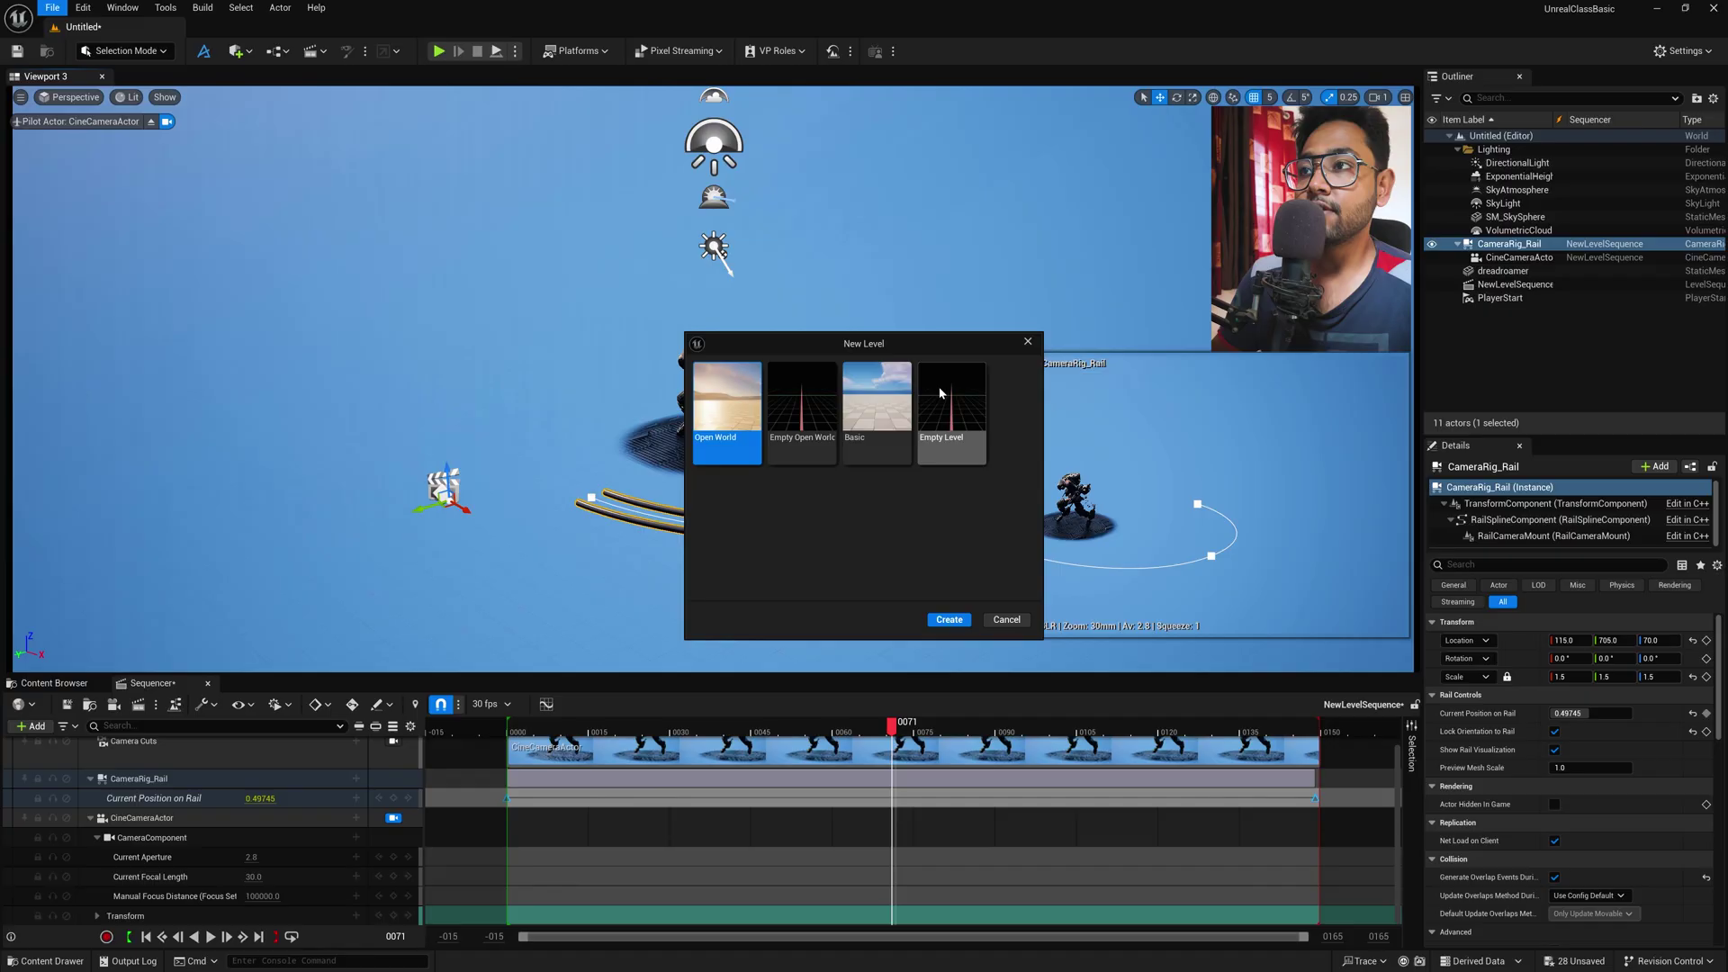
click(854, 404)
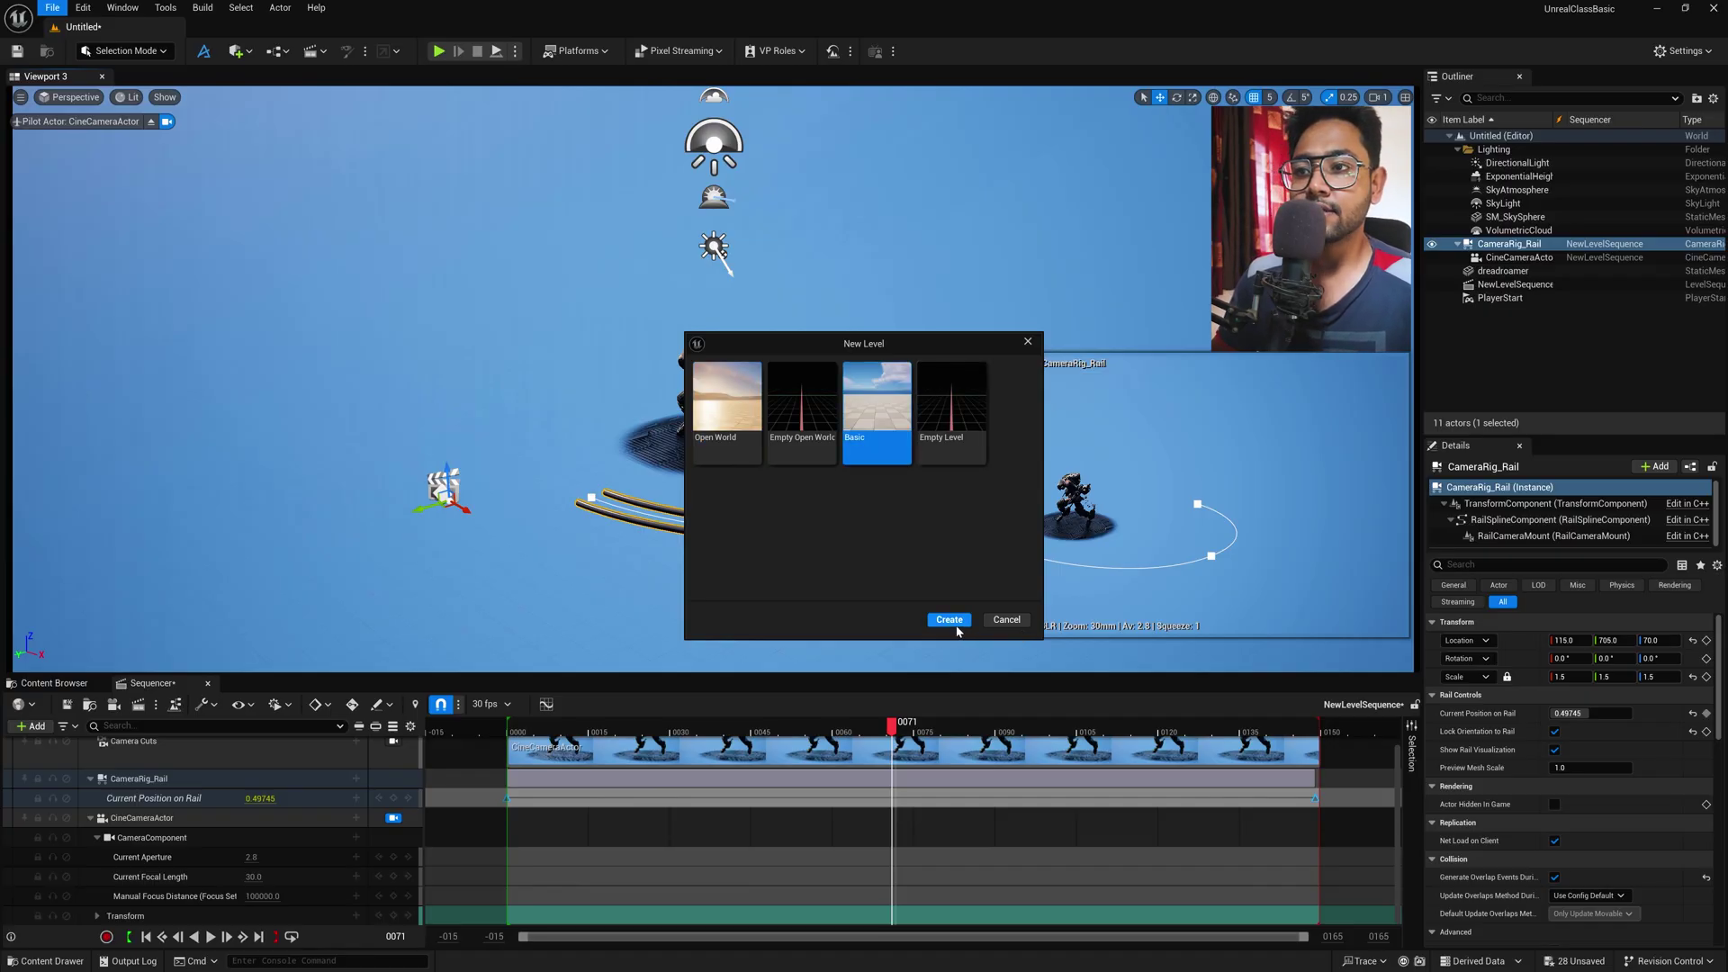
click(949, 620)
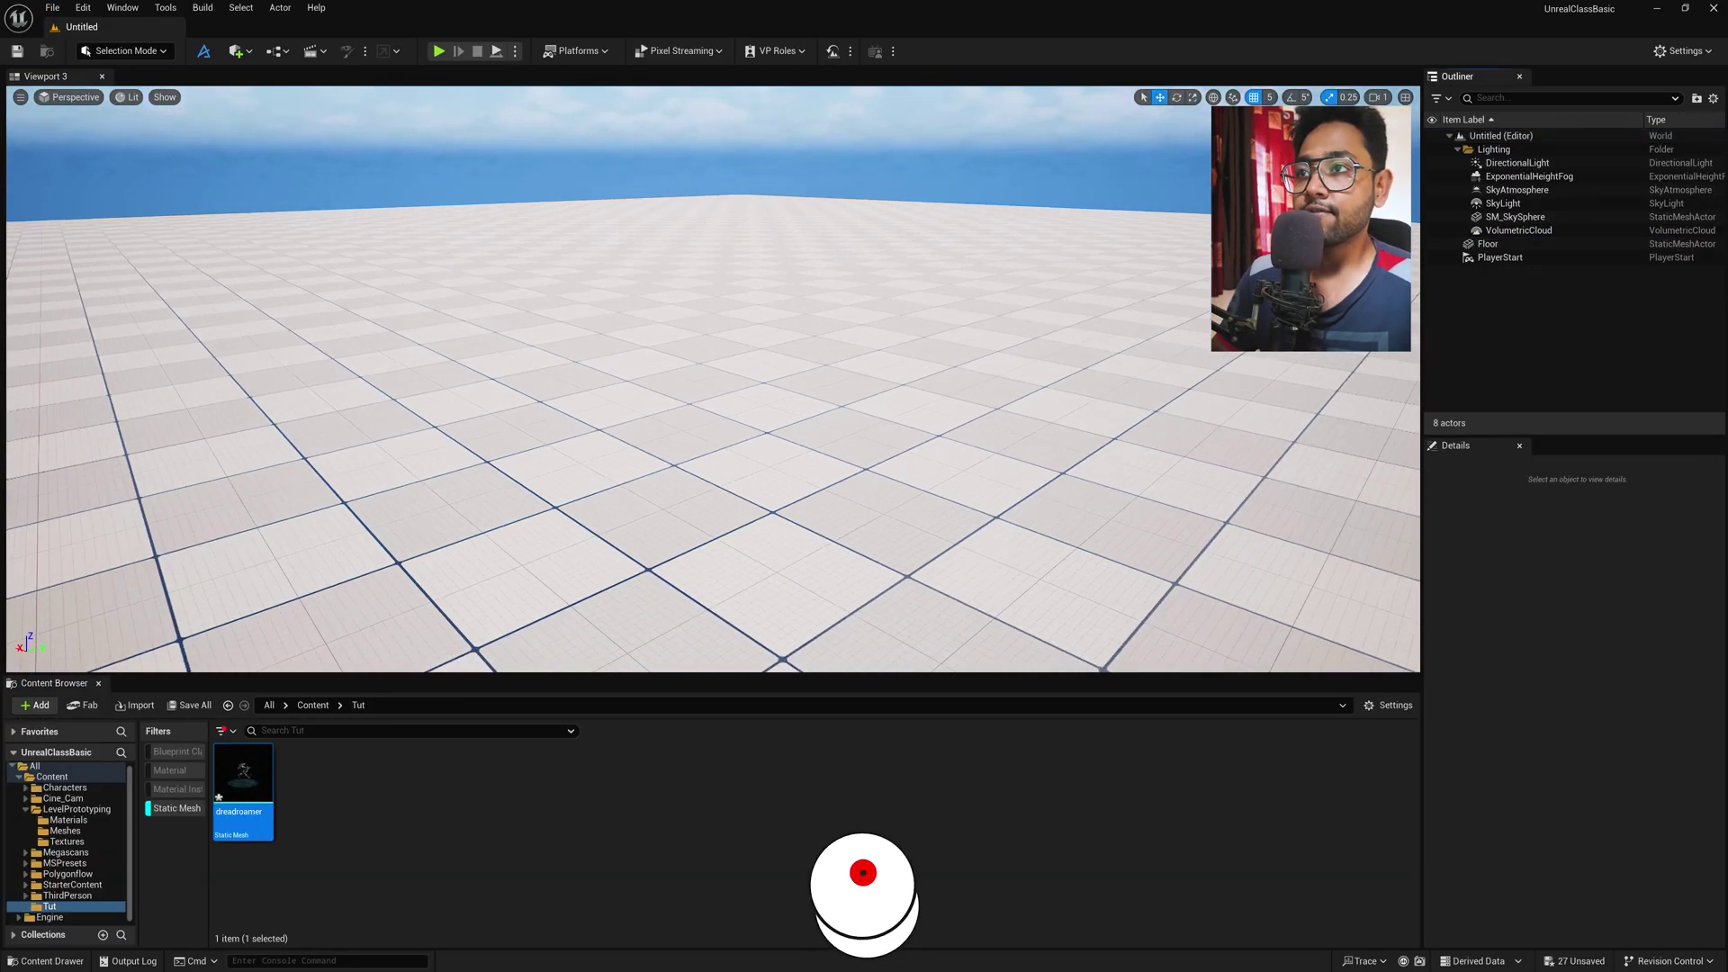
Place the dreadroamer static mesh on the floor of the new level and scale it up uniformly.
right_drag(892, 416, 964, 432)
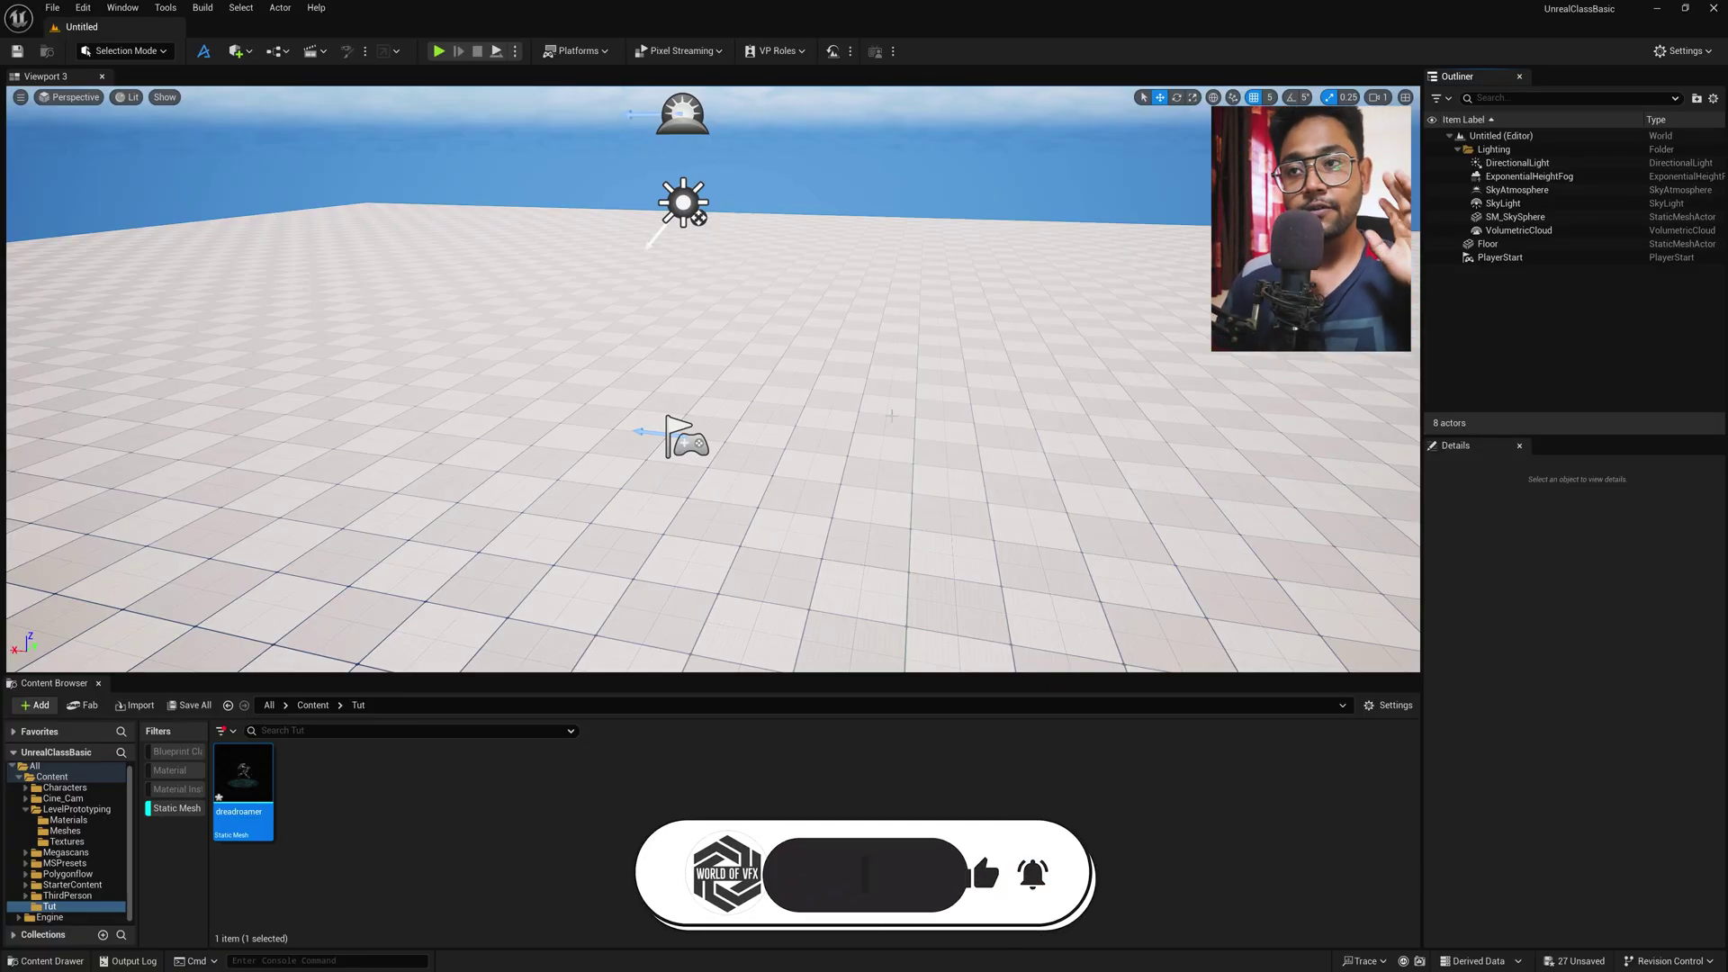
drag(243, 773, 747, 454)
right_drag(910, 497, 810, 432)
right_drag(747, 378, 730, 533)
key(r)
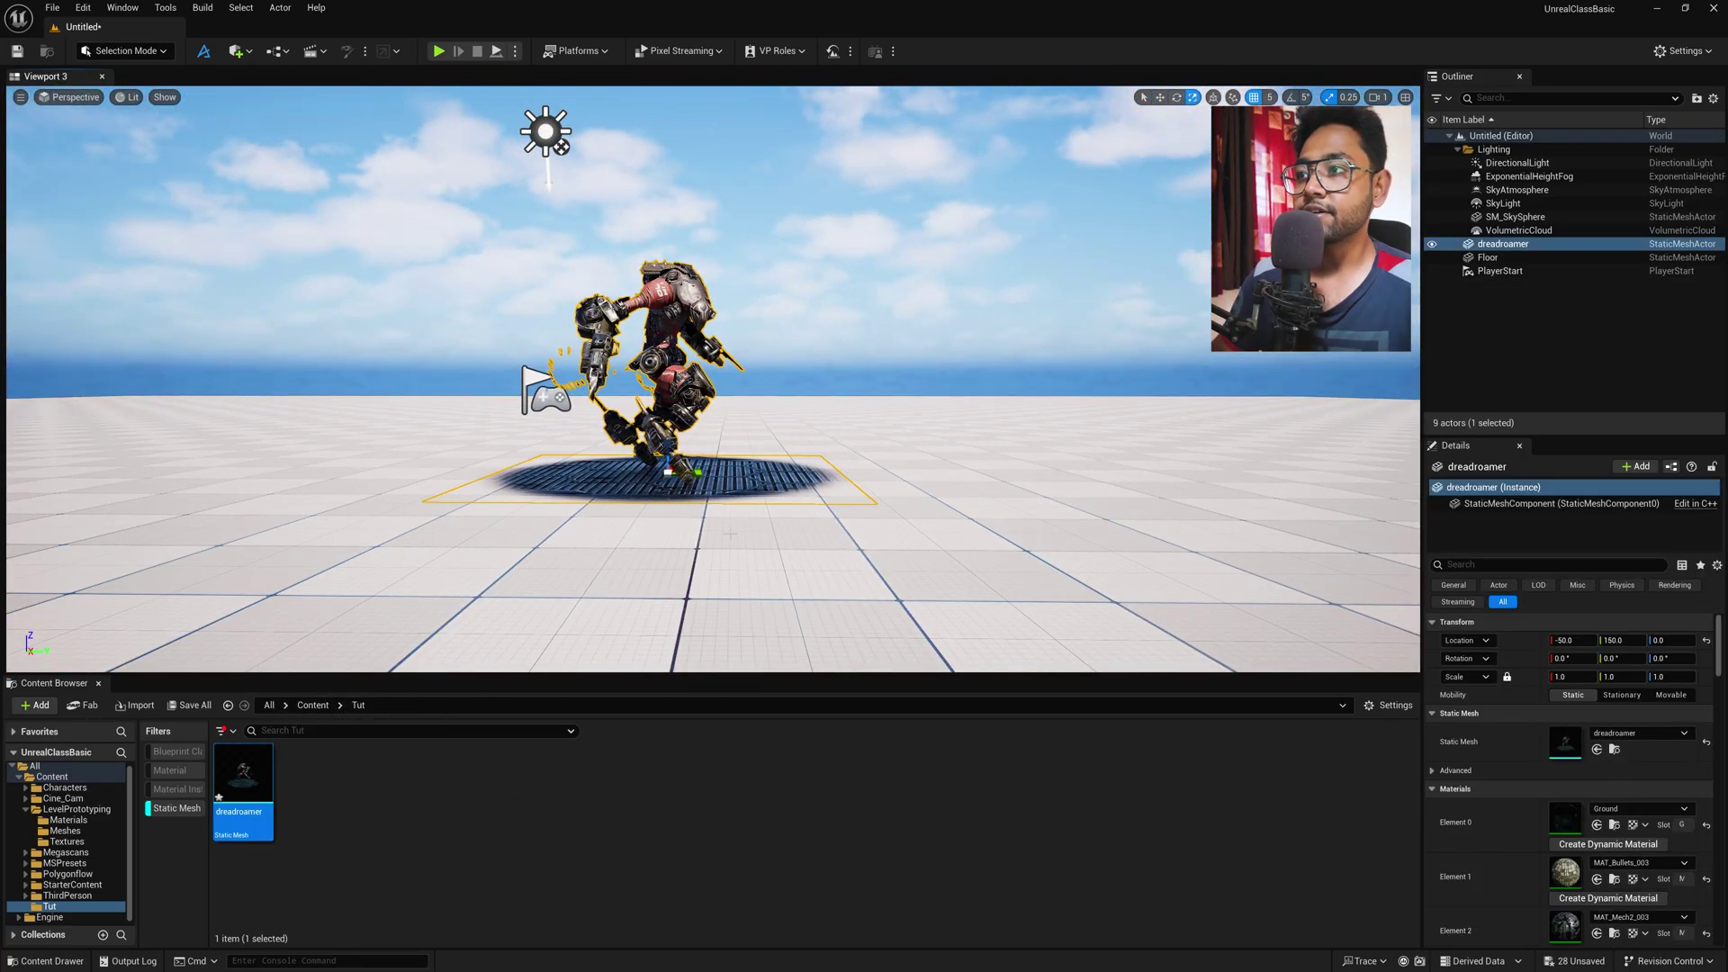
drag(668, 472, 746, 405)
right_drag(747, 405, 756, 333)
Delete the Floor actor beneath the robot.
click(1107, 453)
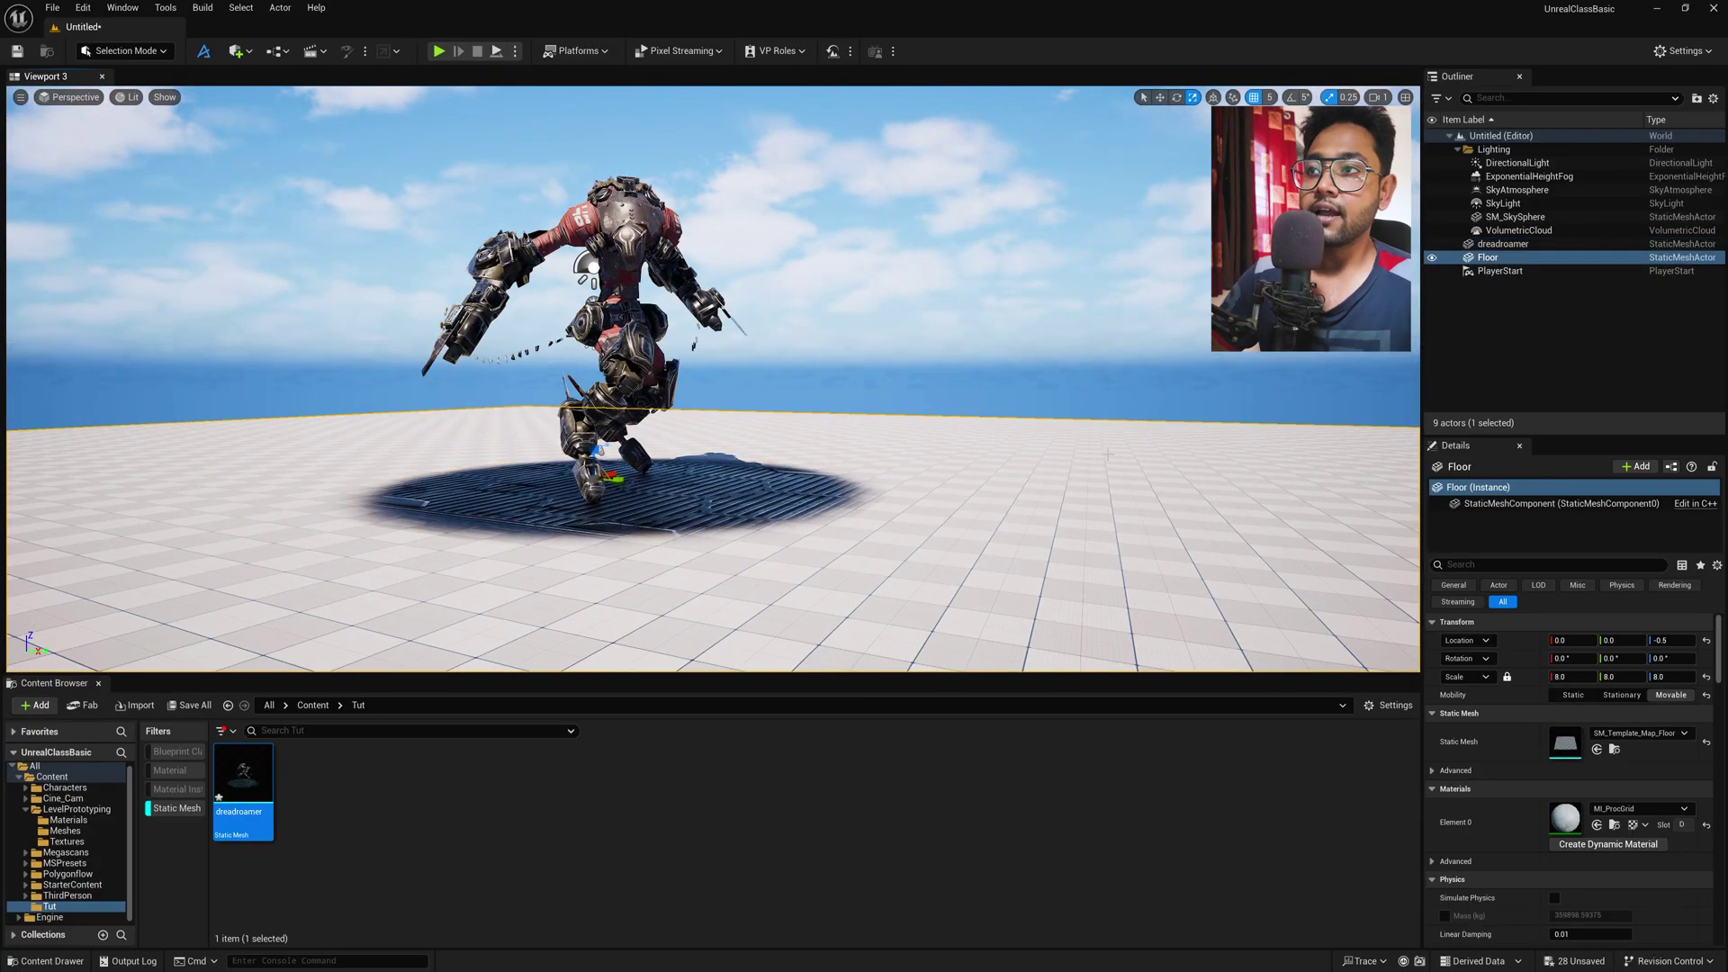
key(Delete)
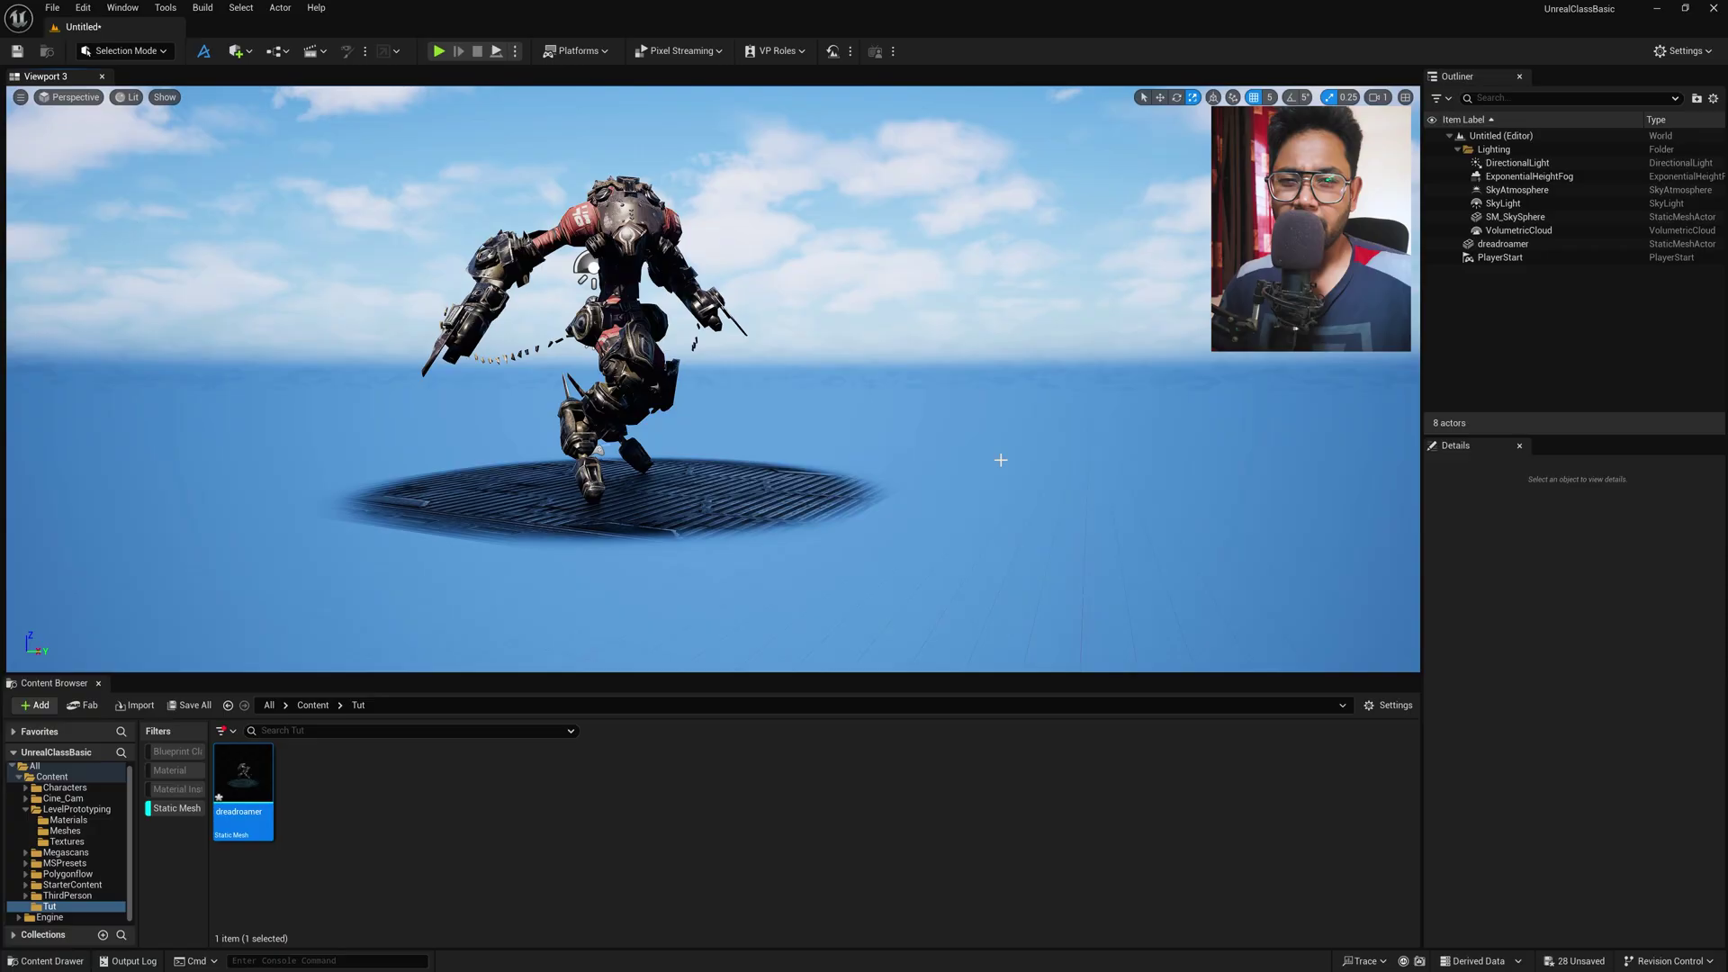
right_drag(1001, 460, 960, 458)
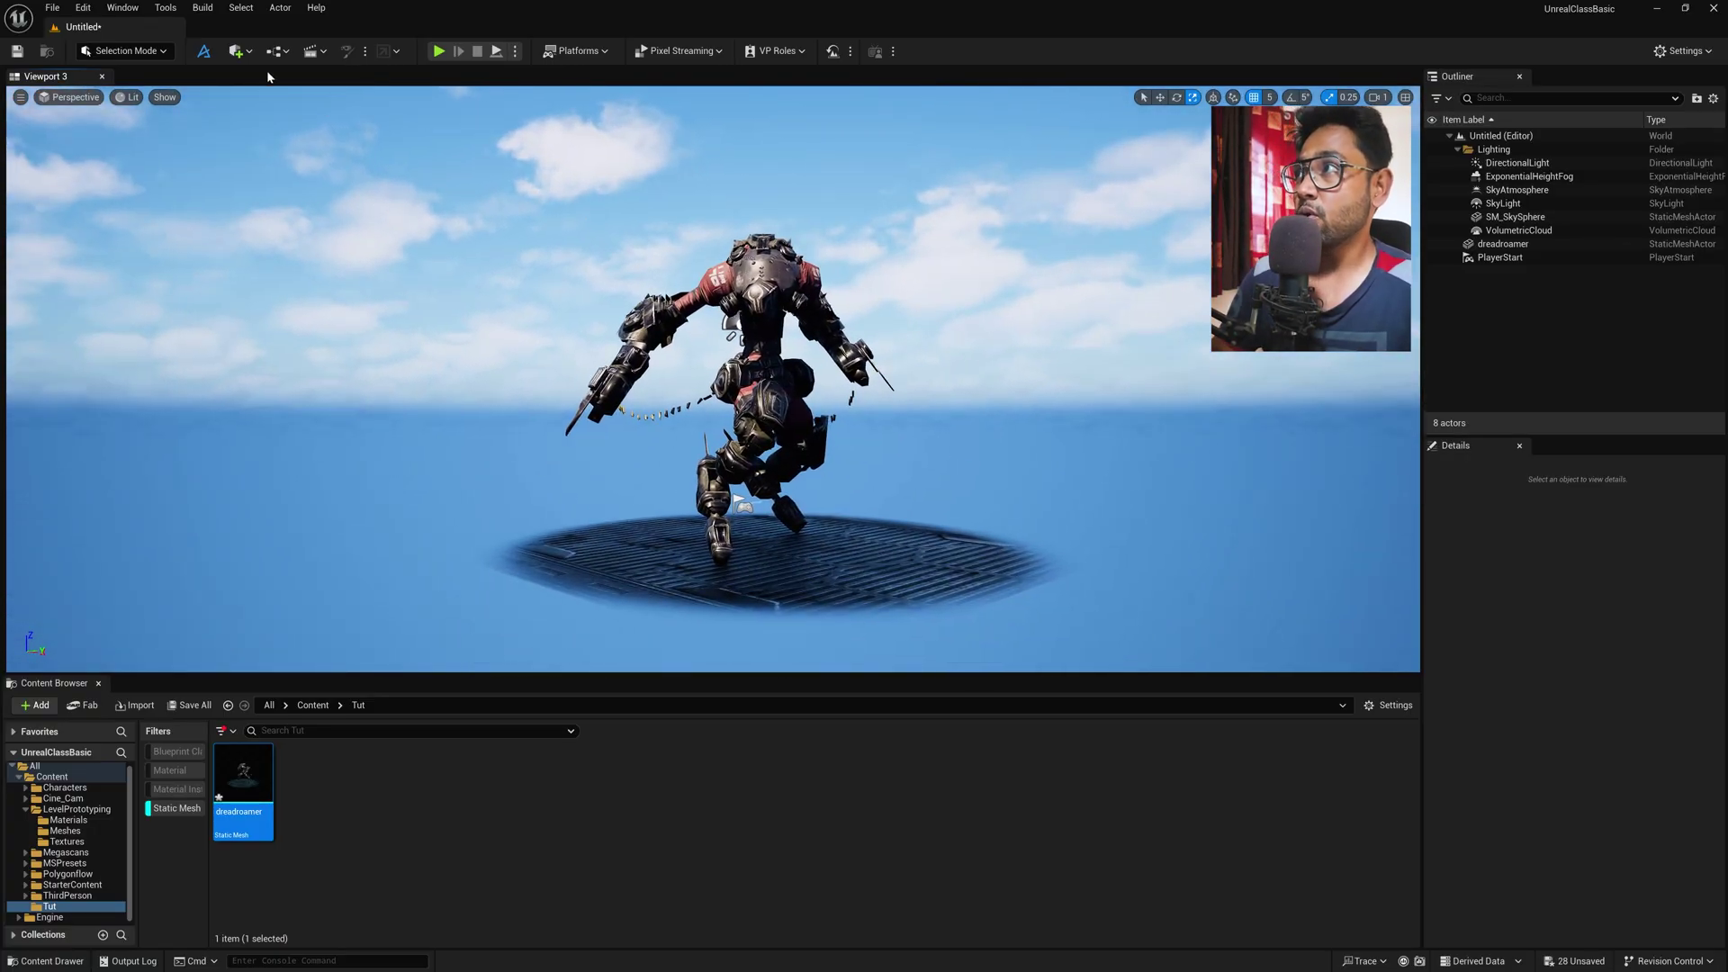
Add a Cine Camera Actor to the level.
click(236, 51)
mouse_move(281, 208)
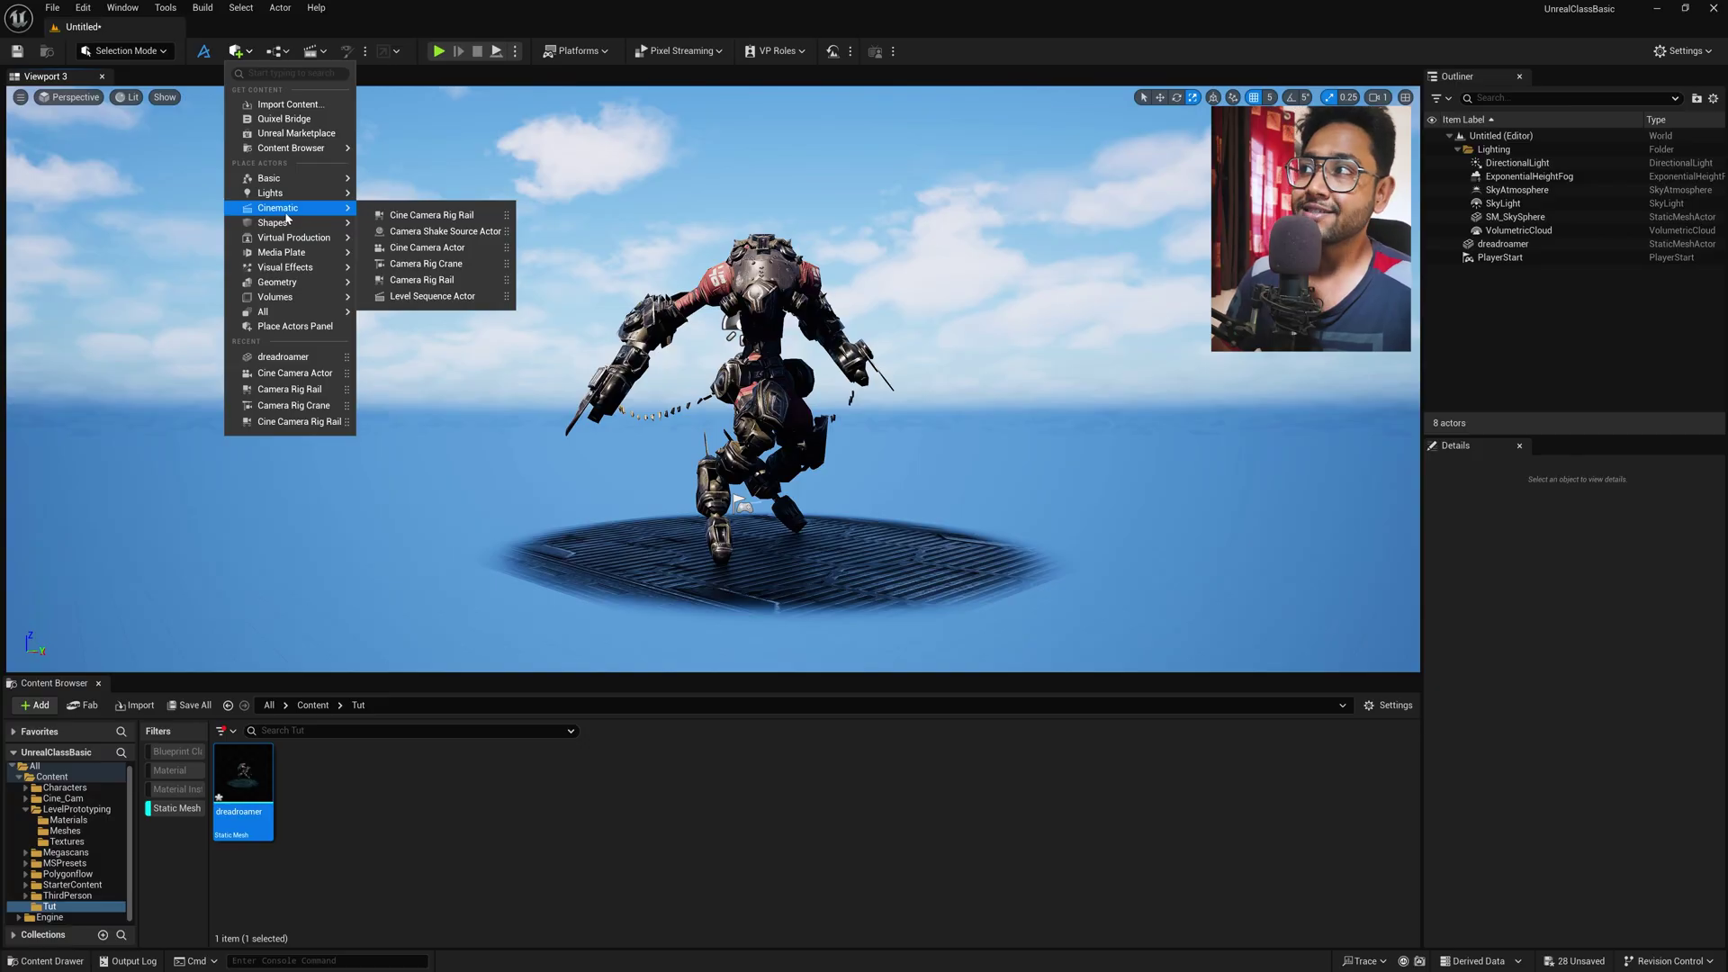
click(465, 249)
key(w)
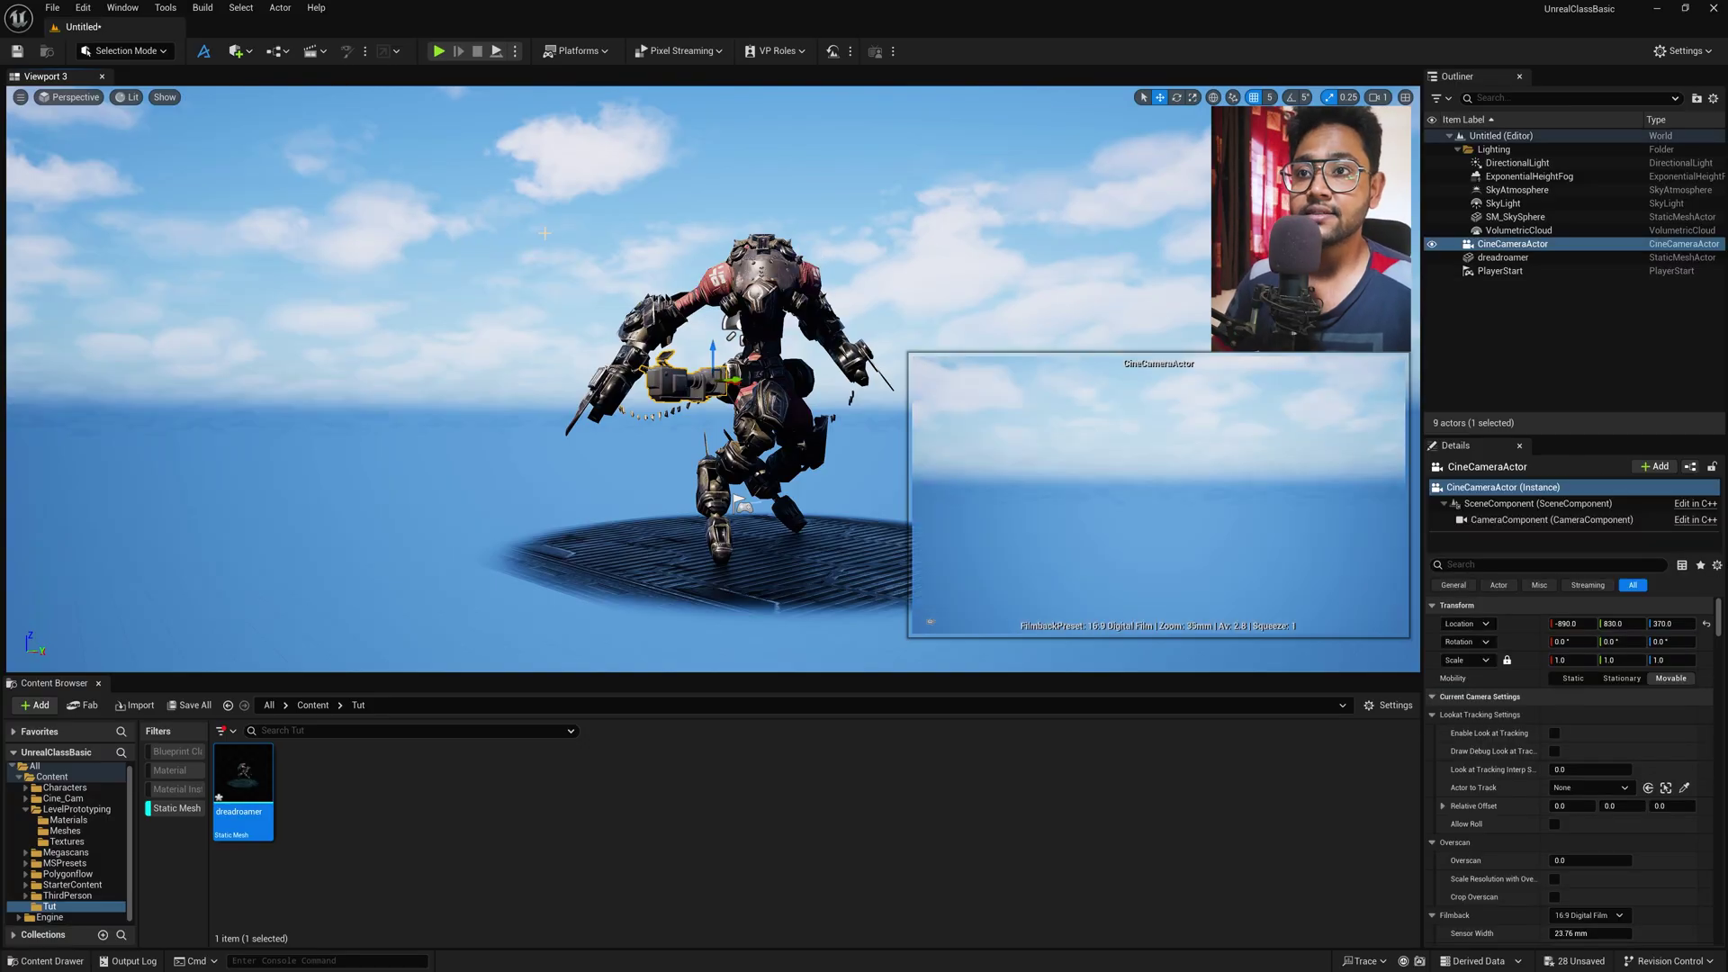
right_drag(466, 249, 594, 337)
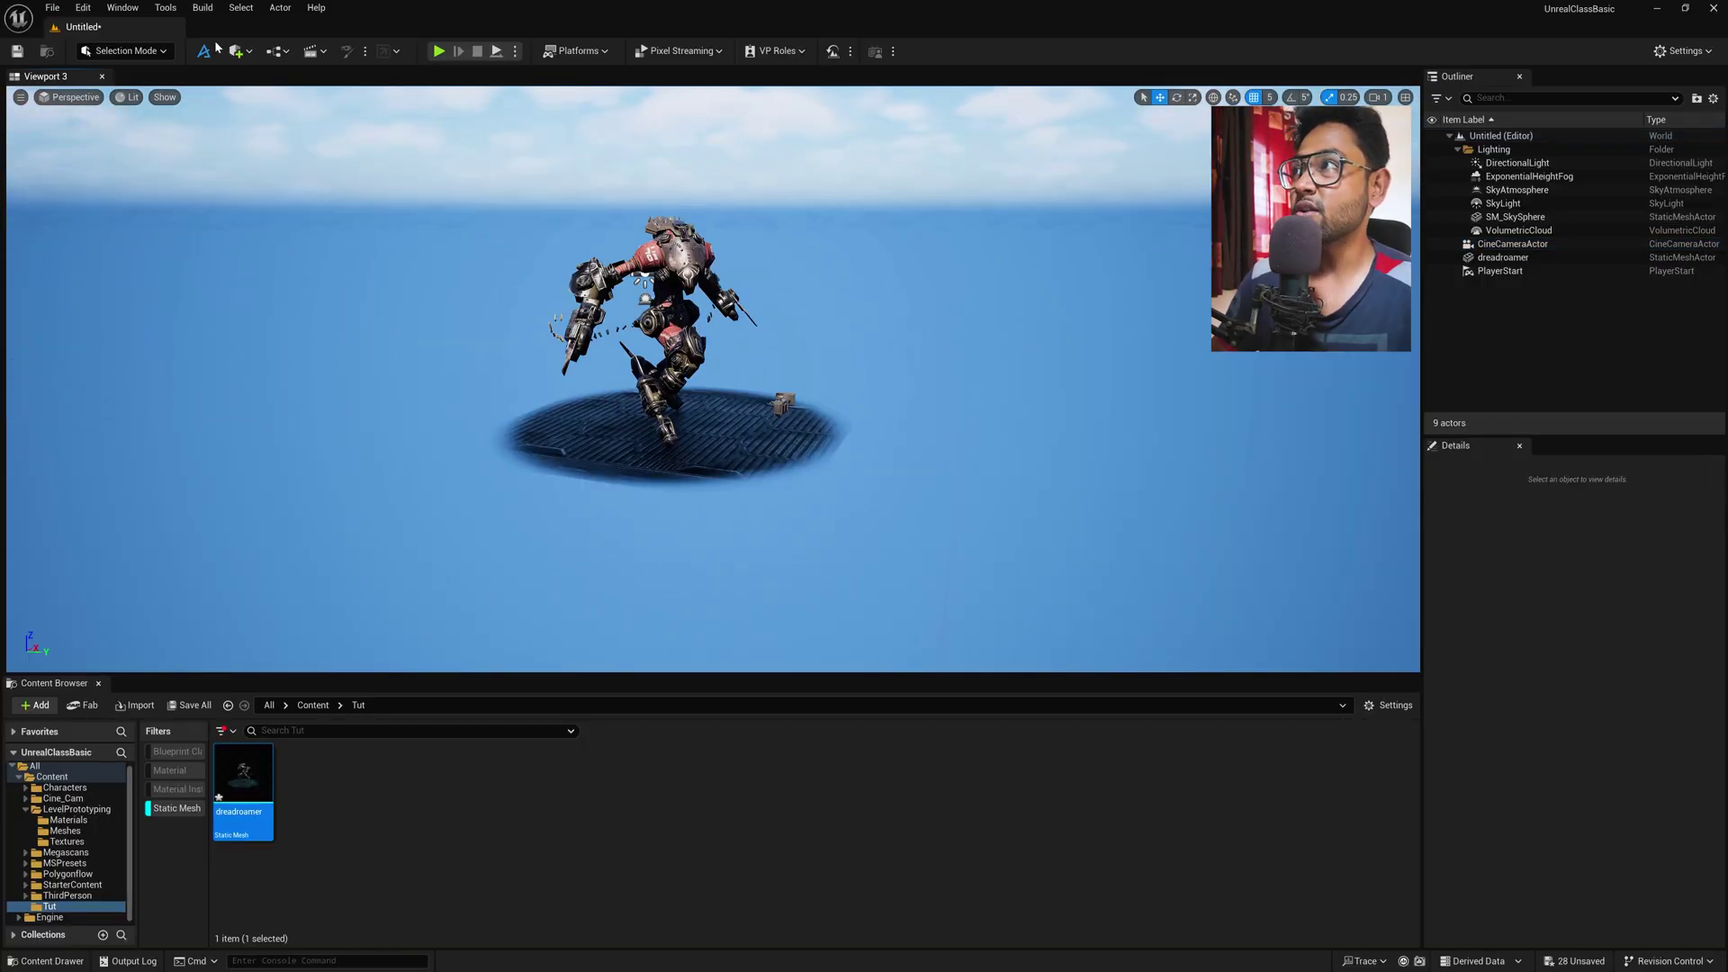
Add a Cine Camera Rig Rail to the level near the robot's platform.
click(235, 50)
mouse_move(297, 216)
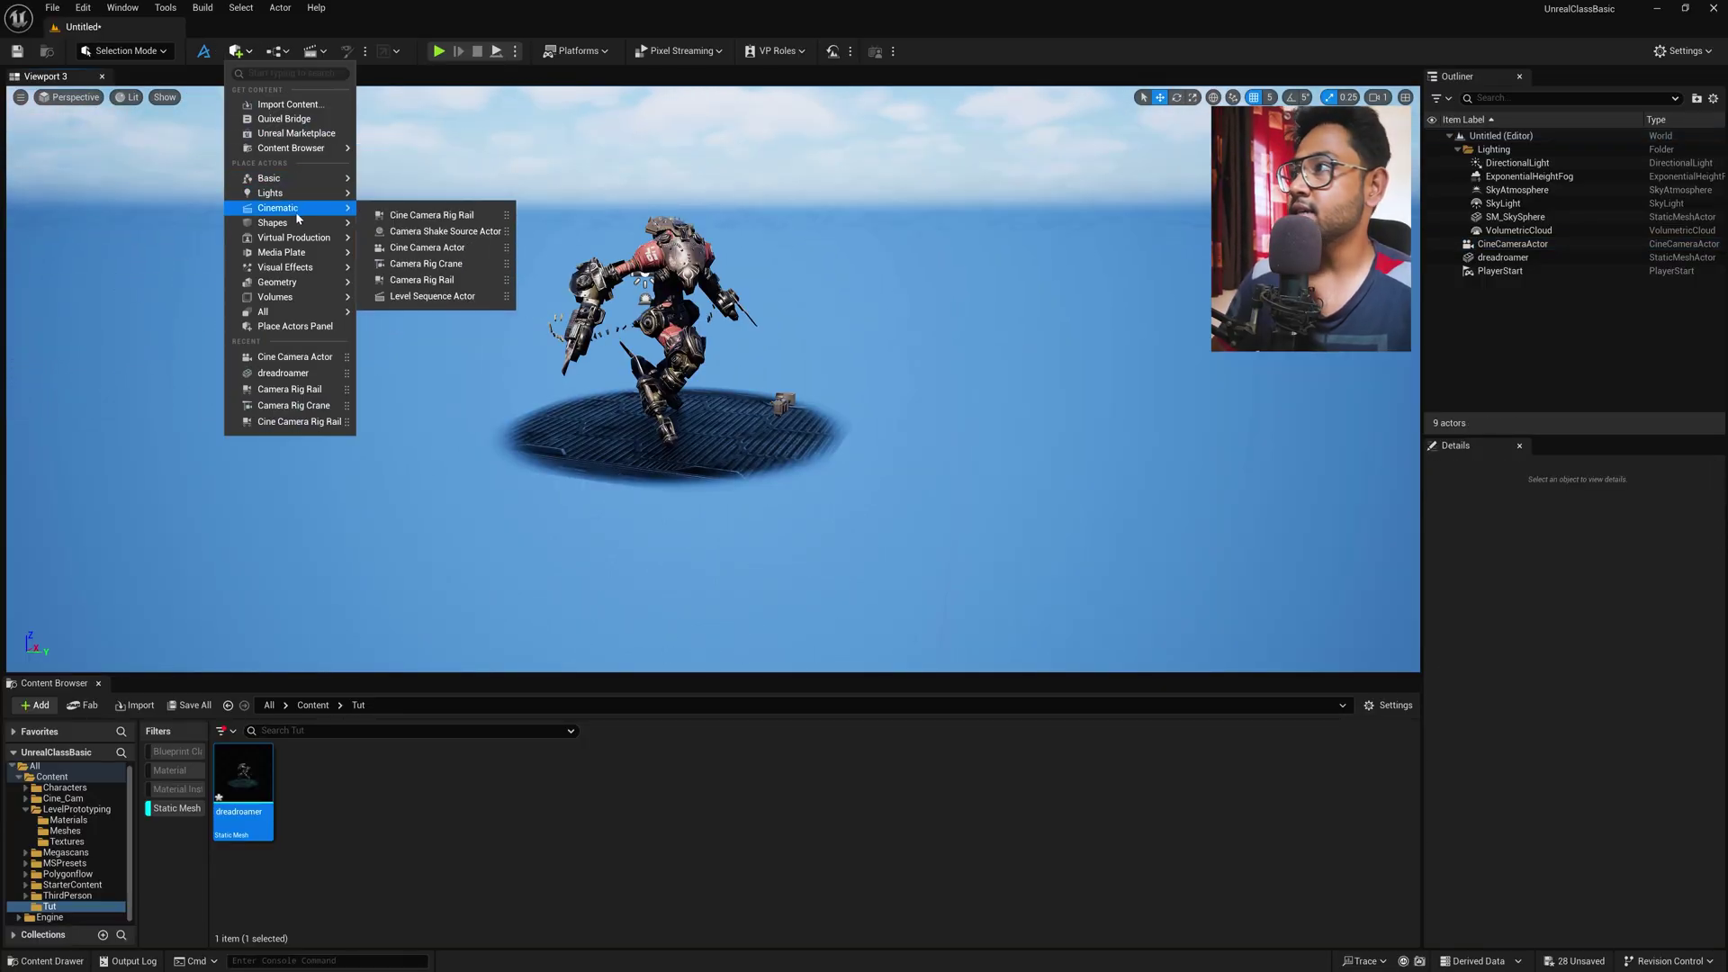
click(467, 214)
mouse_move(728, 416)
right_down()
mouse_move(728, 387)
mouse_move(728, 416)
right_up()
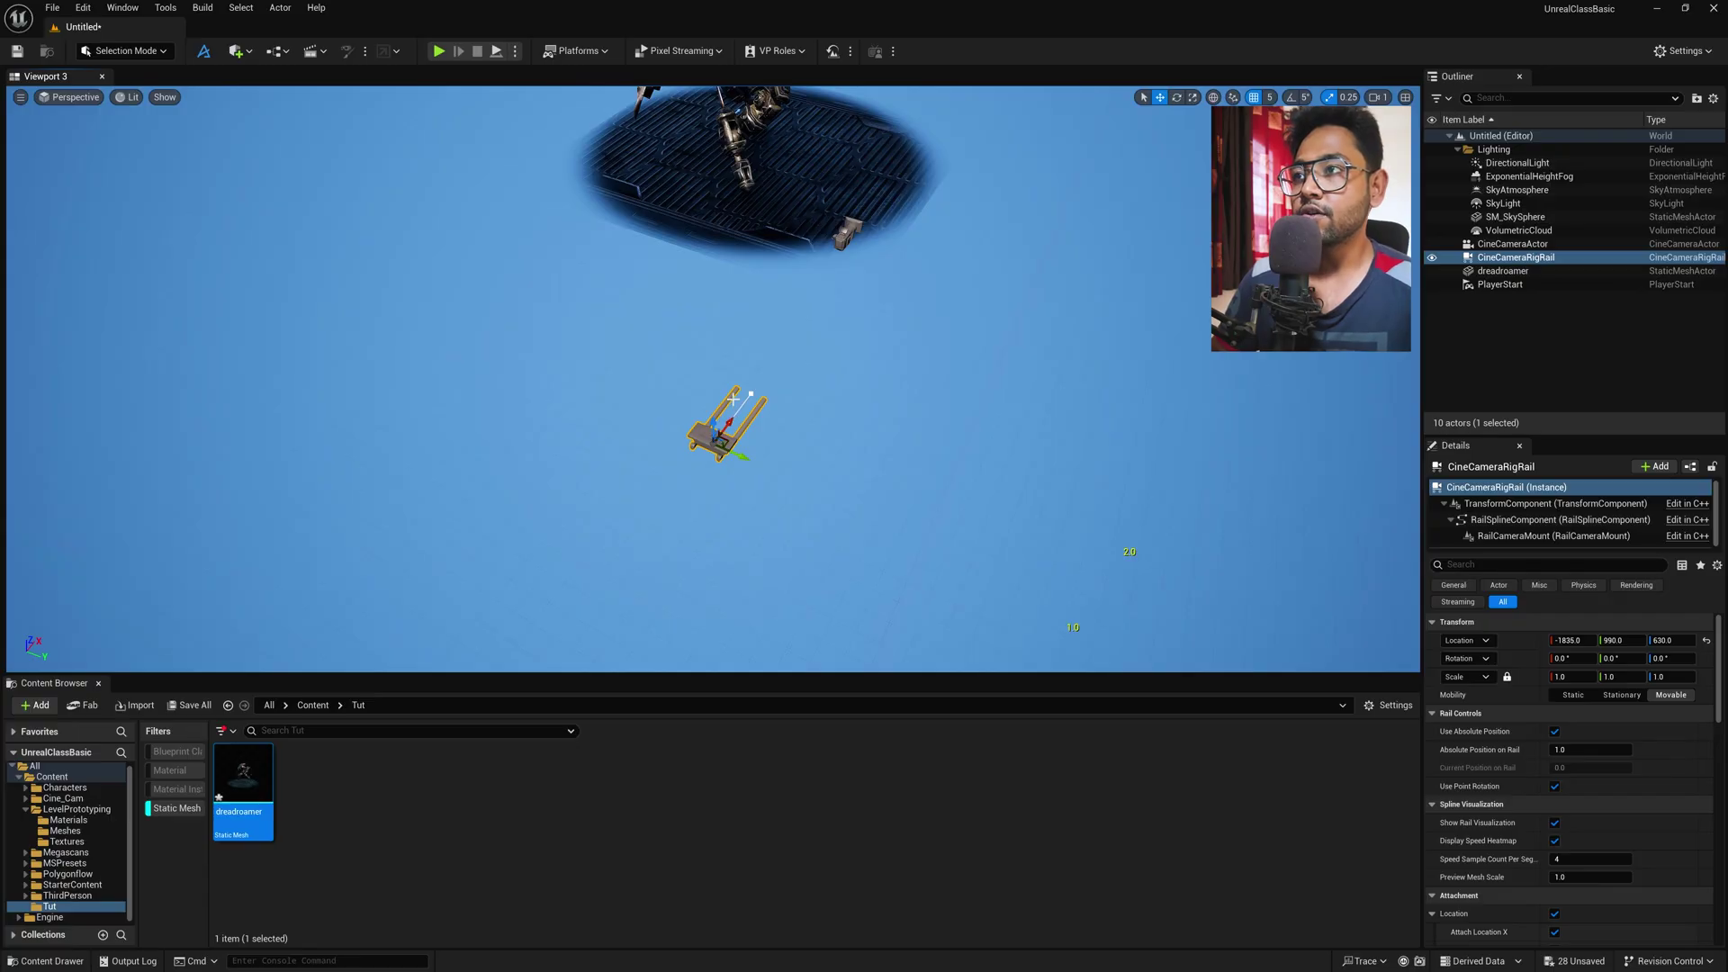
Lengthen the rail by moving its end spline point to about X 1225.
click(750, 393)
drag(766, 372, 1145, 132)
right_drag(1145, 132, 1062, 104)
right_drag(827, 312, 775, 313)
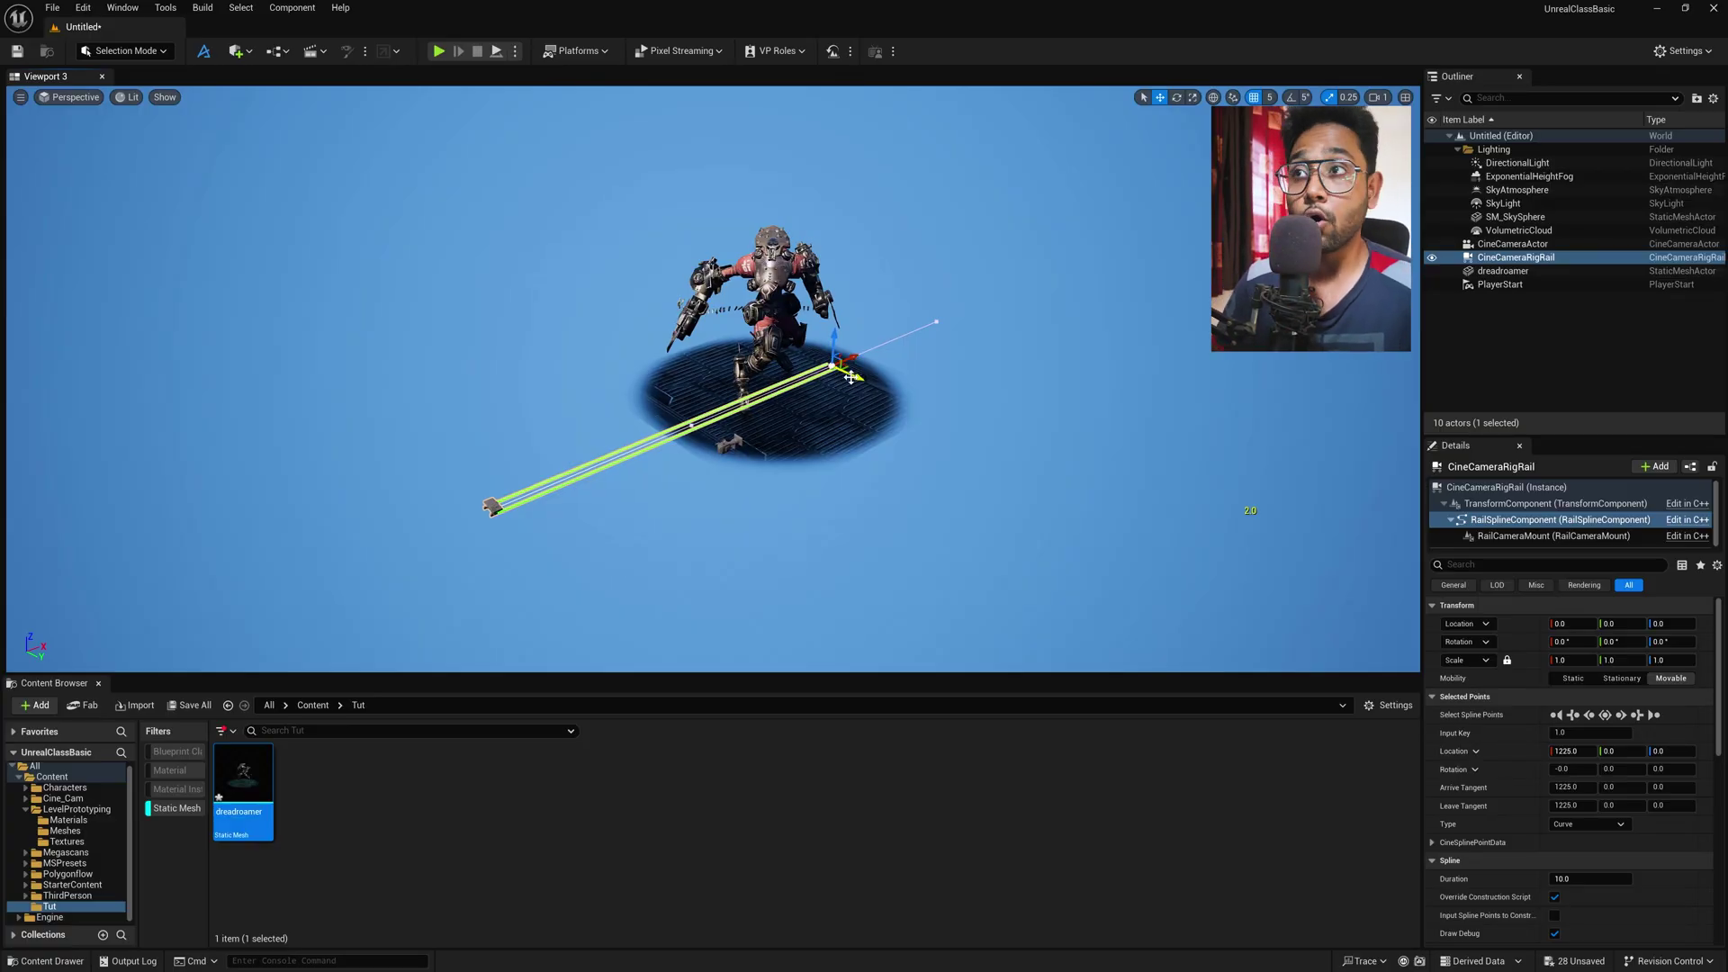
Extend the rail with a third spline point placed at about X 2350, Y 885.
alt+drag(855, 376, 1146, 451)
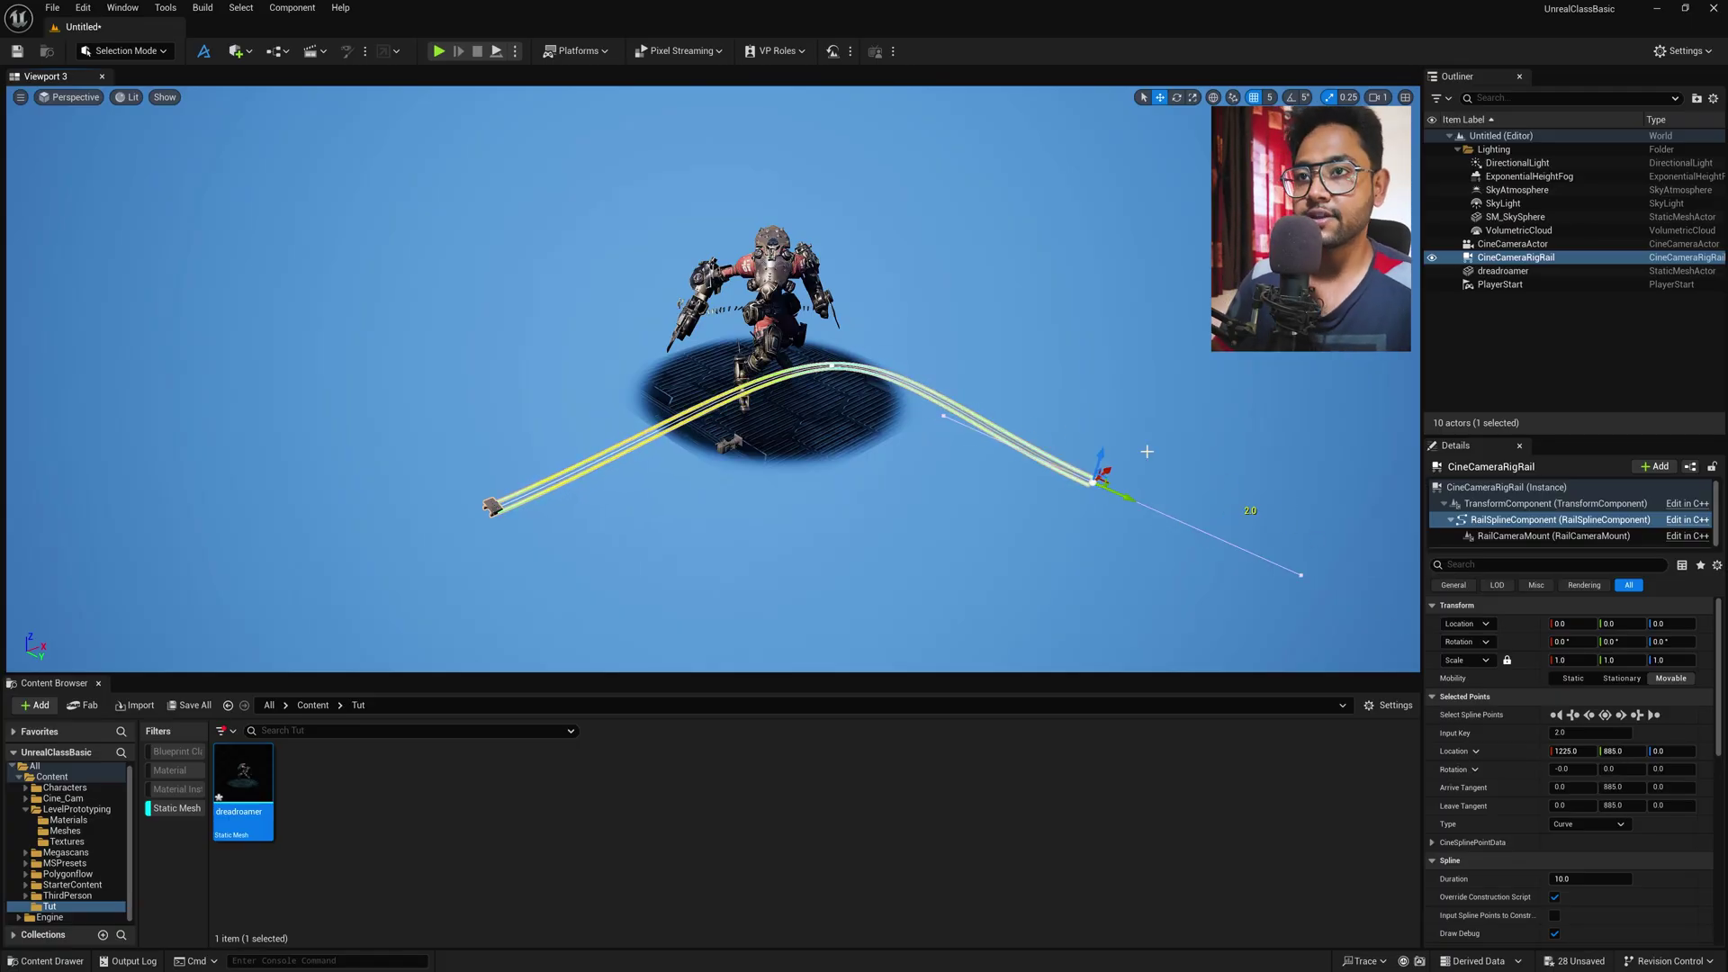
drag(1105, 475, 1238, 381)
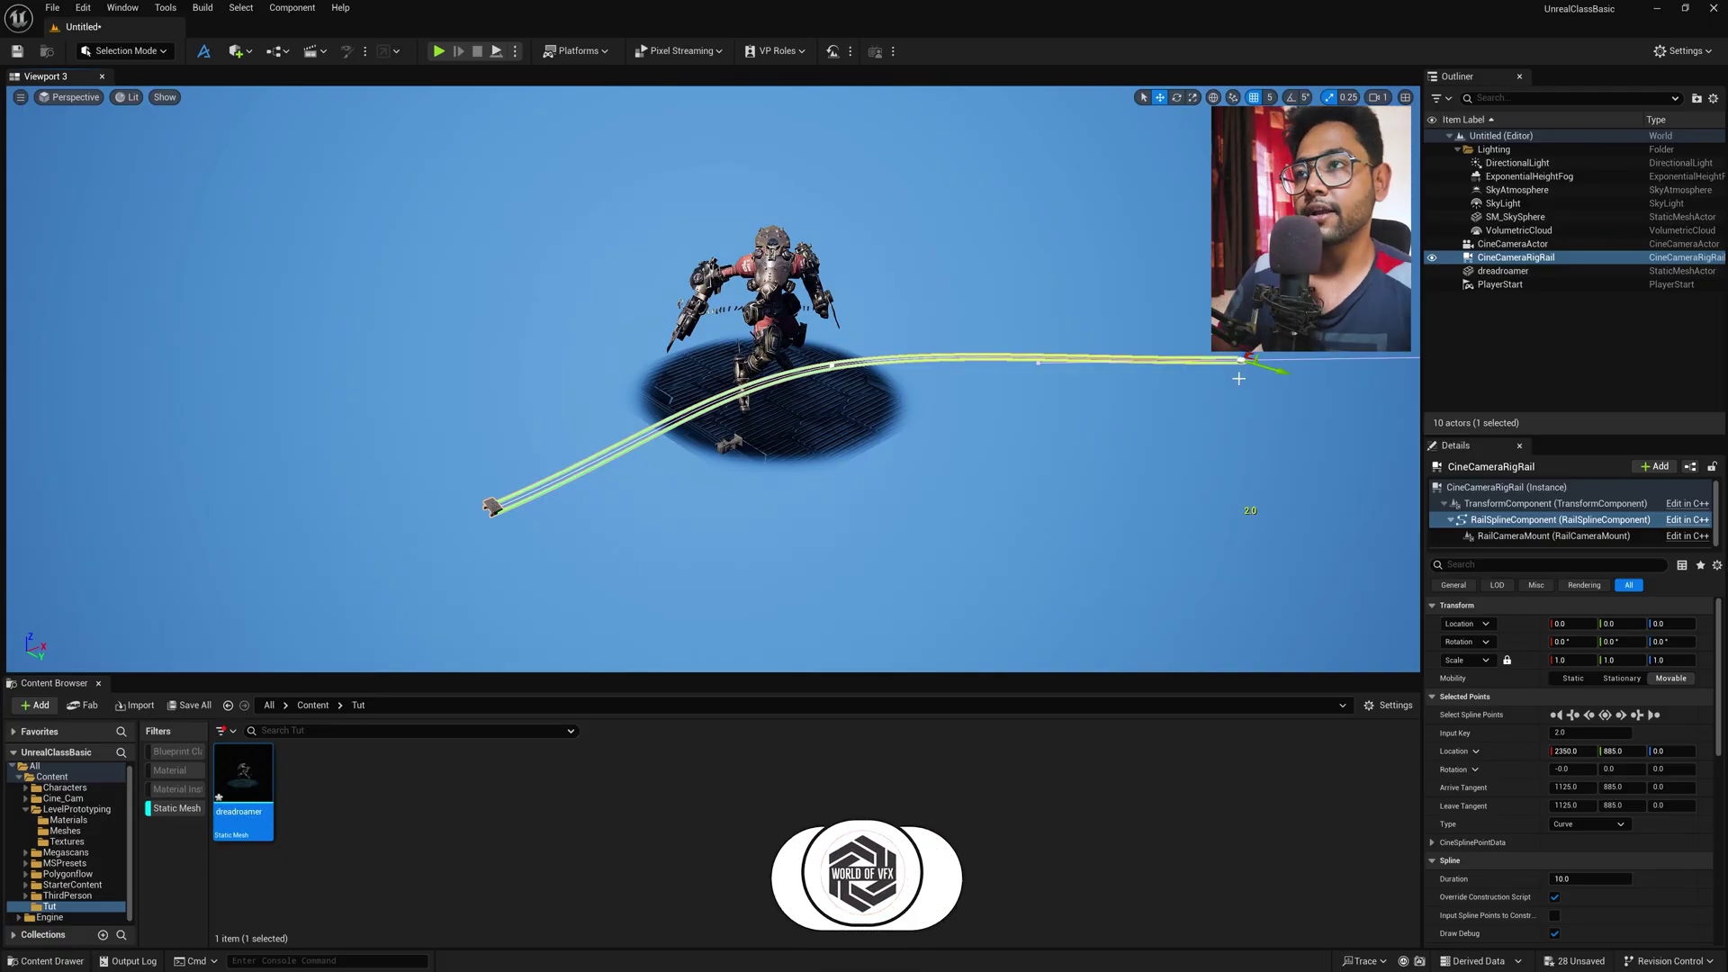
Reposition the rail's spline points so the track curves around the robot's platform, undoing the last handle move.
alt+drag(1238, 378, 1035, 540)
drag(1041, 108, 633, 355)
click(1055, 613)
drag(1055, 613, 923, 471)
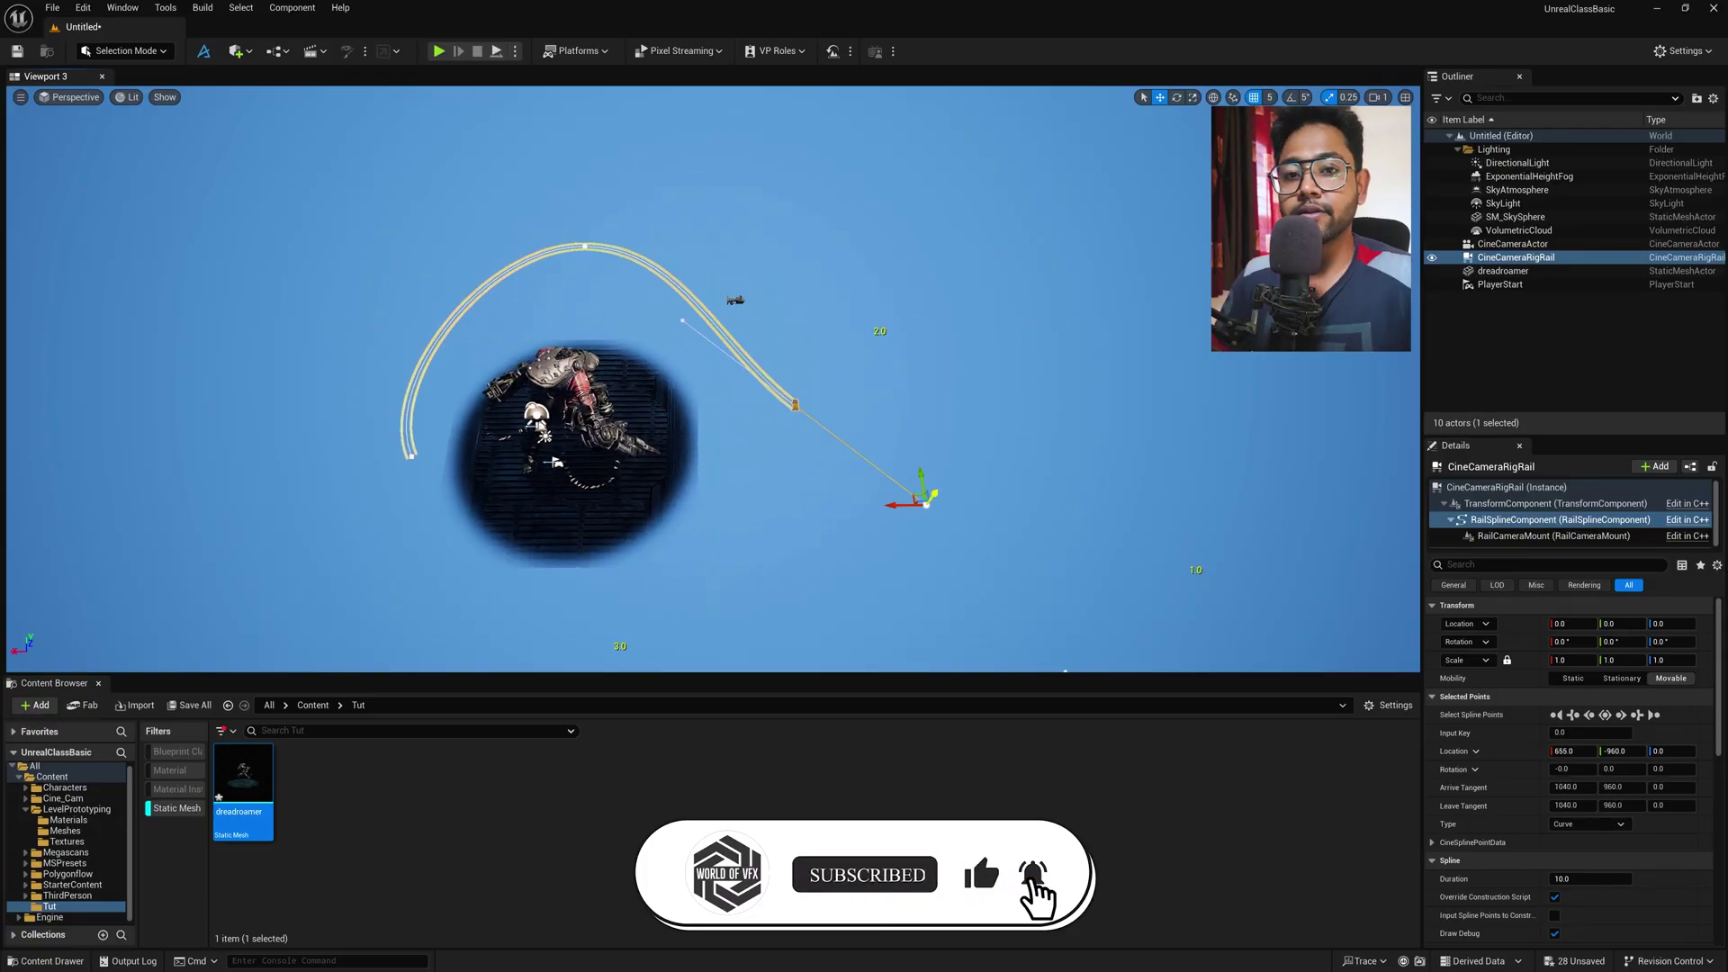
key(ctrl+z)
Adjust the rail's end and middle spline points into a smooth arc, with the middle point at about X 1690, Y 0.
click(411, 456)
alt+drag(410, 457, 683, 423)
click(577, 507)
alt+drag(686, 511, 685, 405)
middle_drag(686, 512, 686, 612)
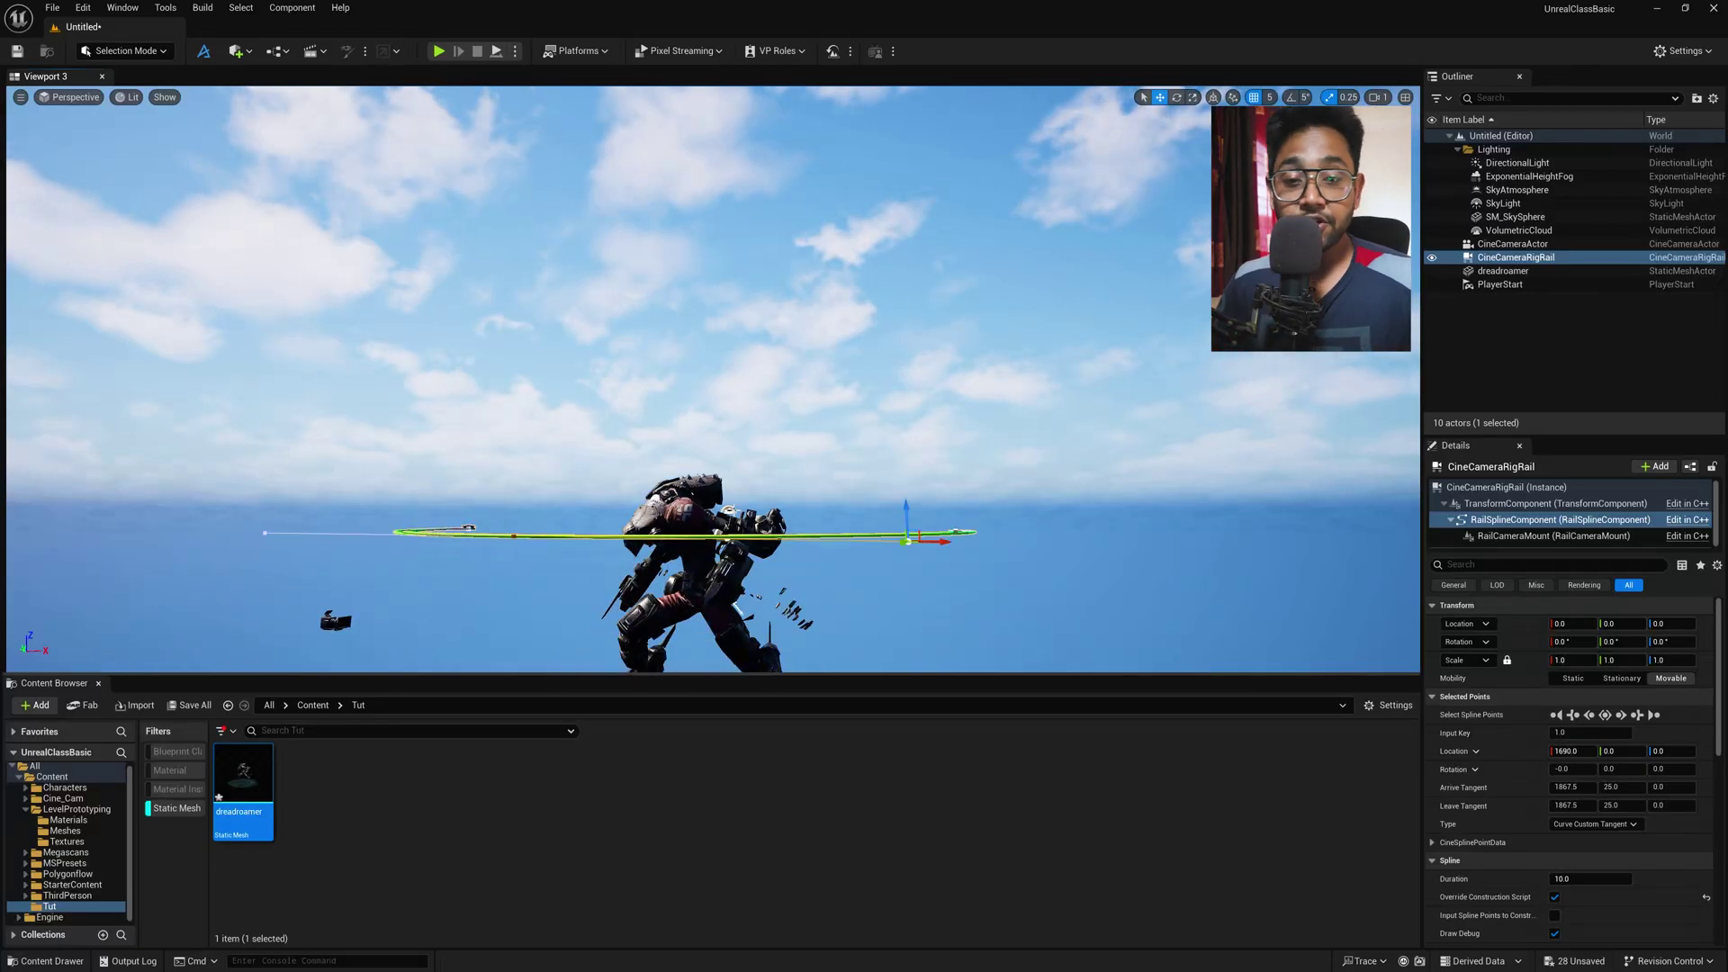
mouse_move(784, 464)
right_down()
mouse_move(785, 360)
mouse_move(785, 531)
mouse_move(784, 464)
right_up()
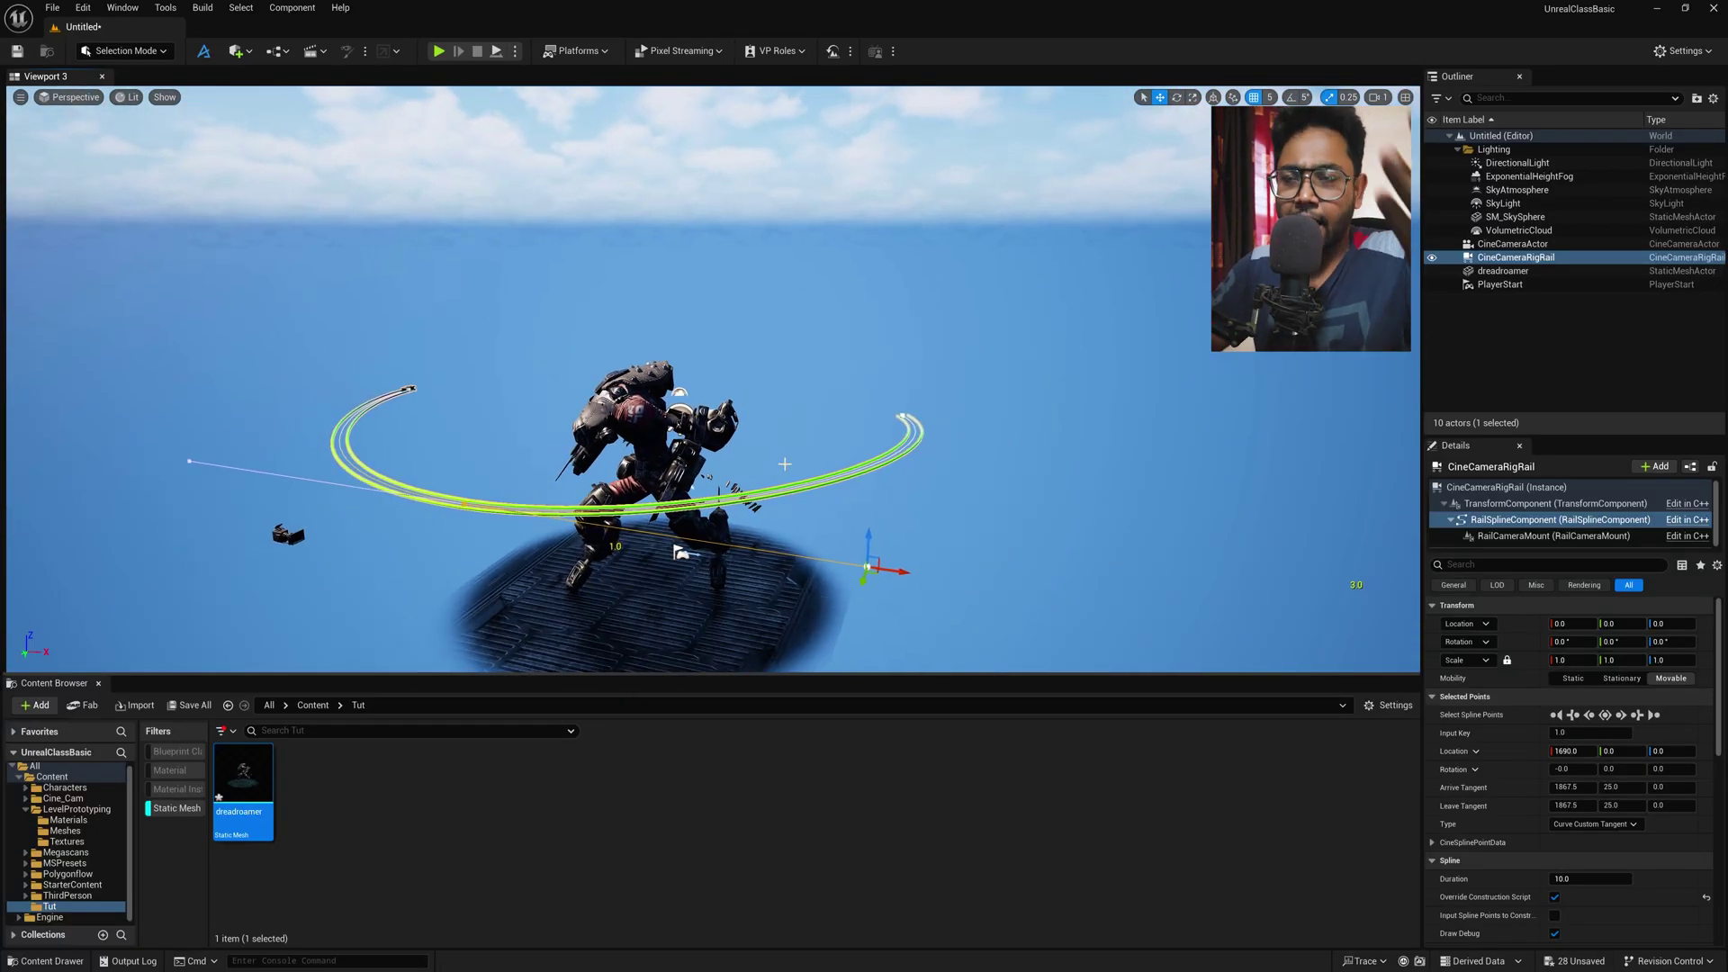
Lower the whole camera rail to about Z 205 so it circles near the robot's platform.
click(579, 511)
right_drag(168, 387, 147, 396)
drag(155, 389, 173, 493)
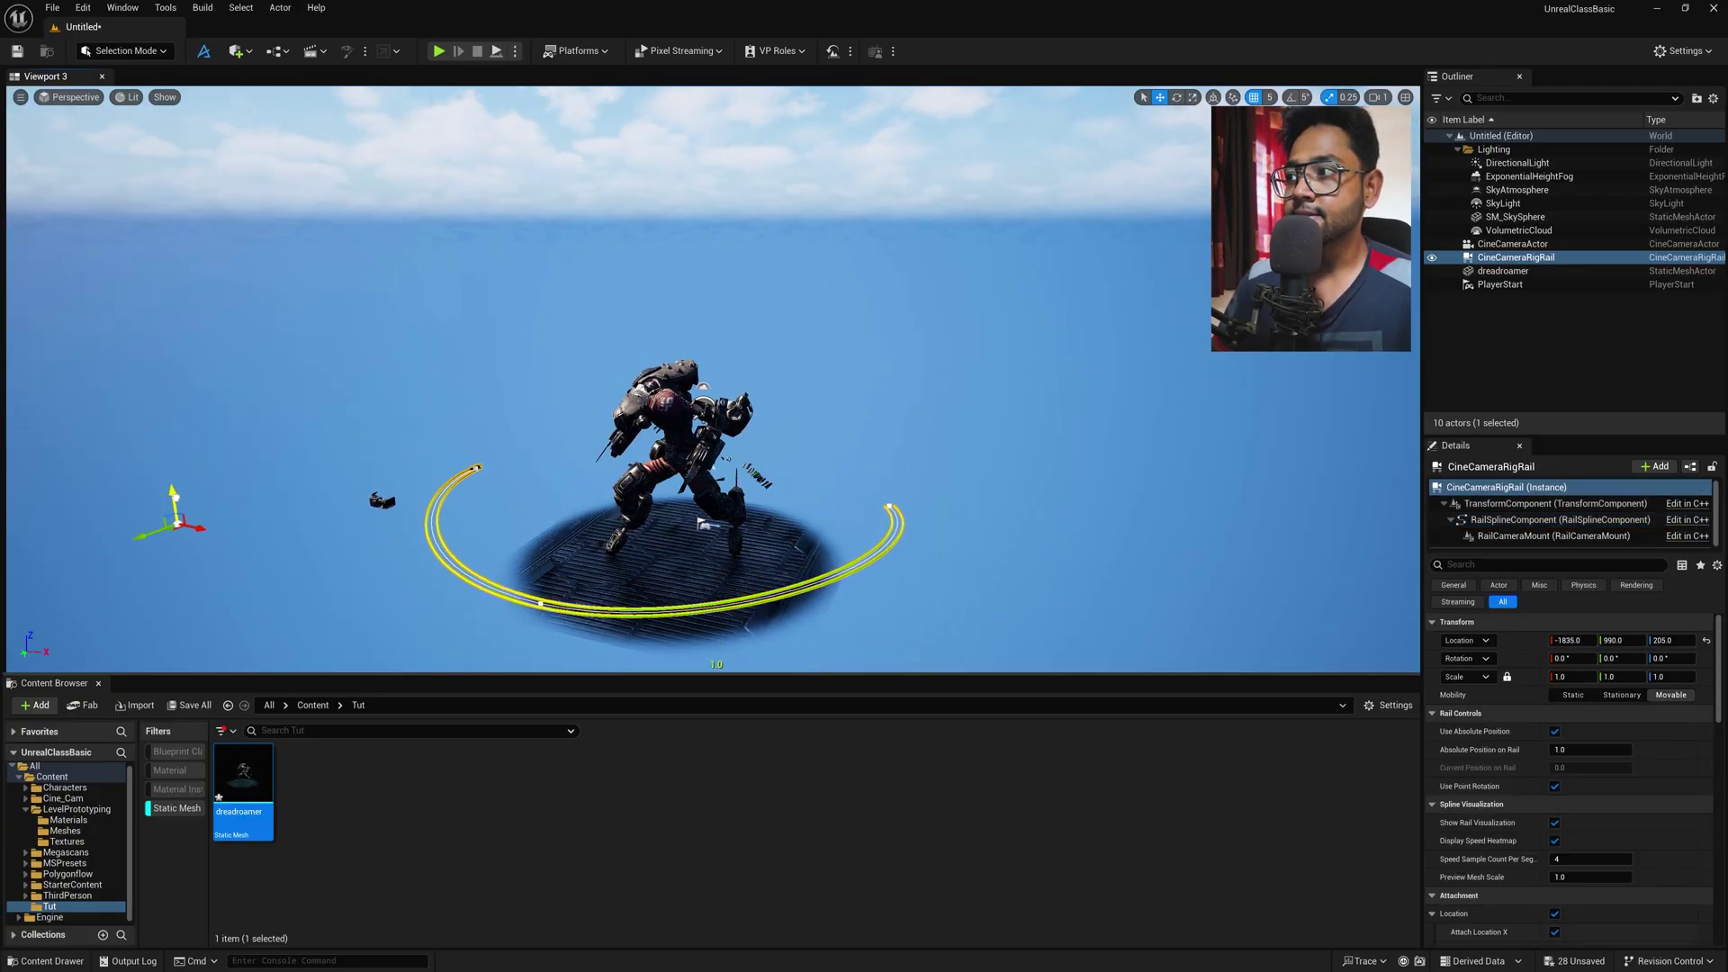
right_drag(589, 501, 655, 550)
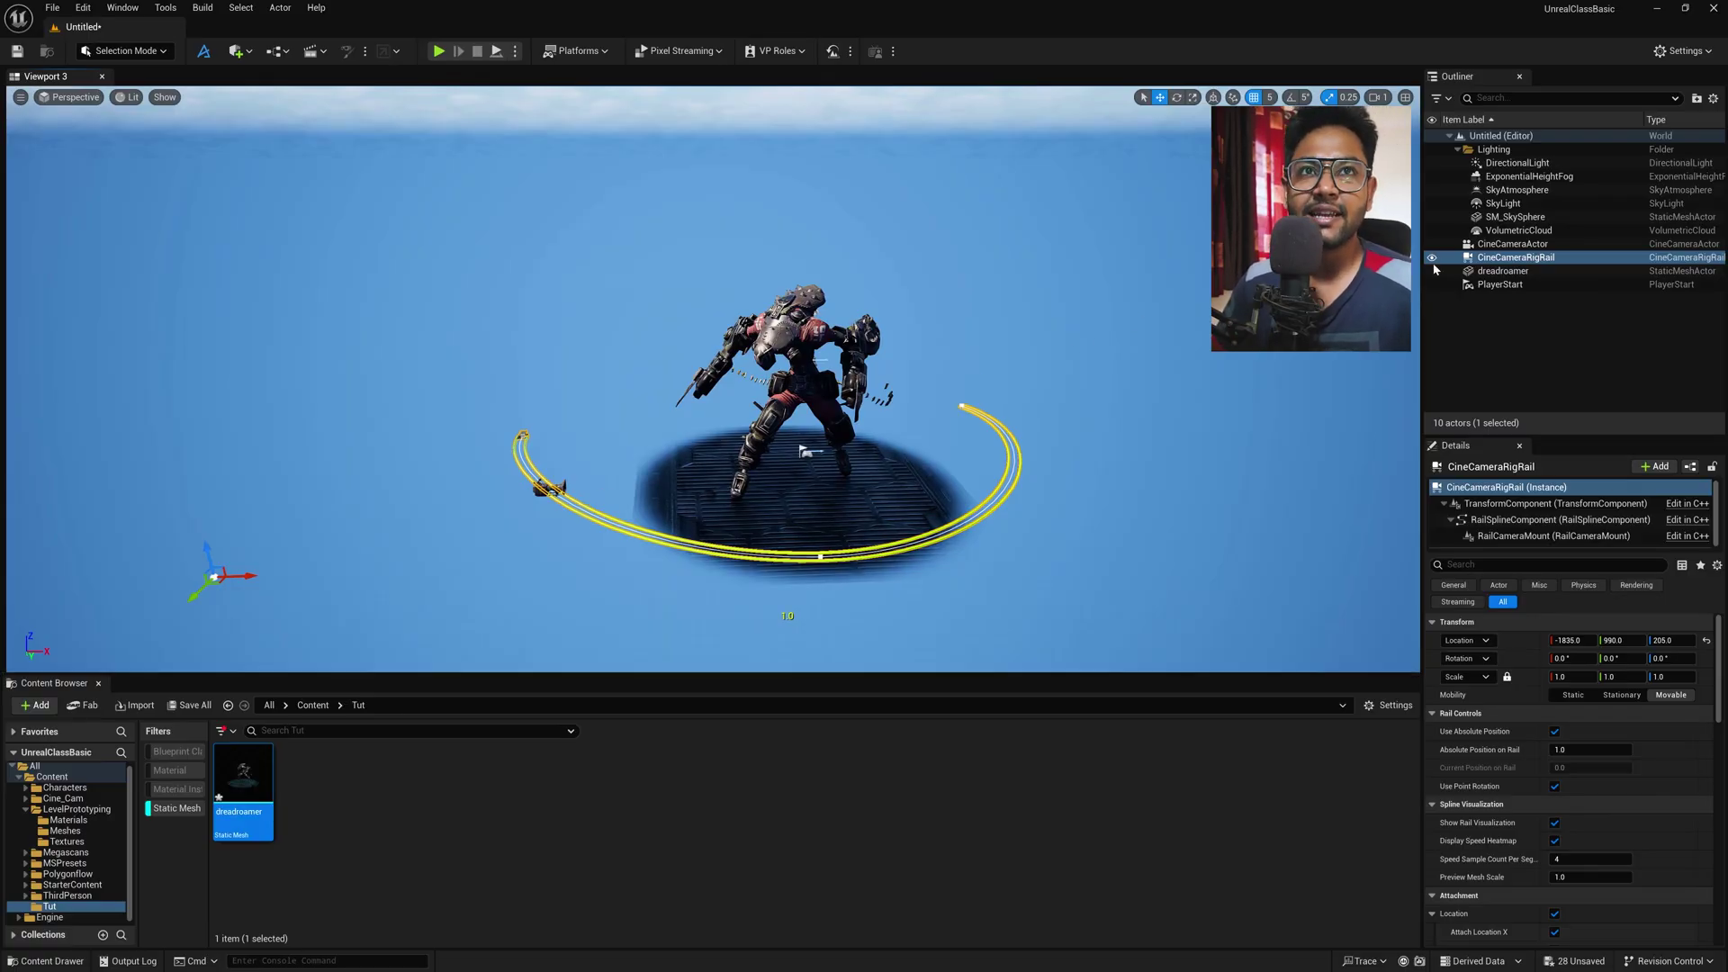
Attach CineCameraActor to CineCameraRigRail as its child in the scene hierarchy.
click(1505, 244)
drag(1506, 250, 1530, 263)
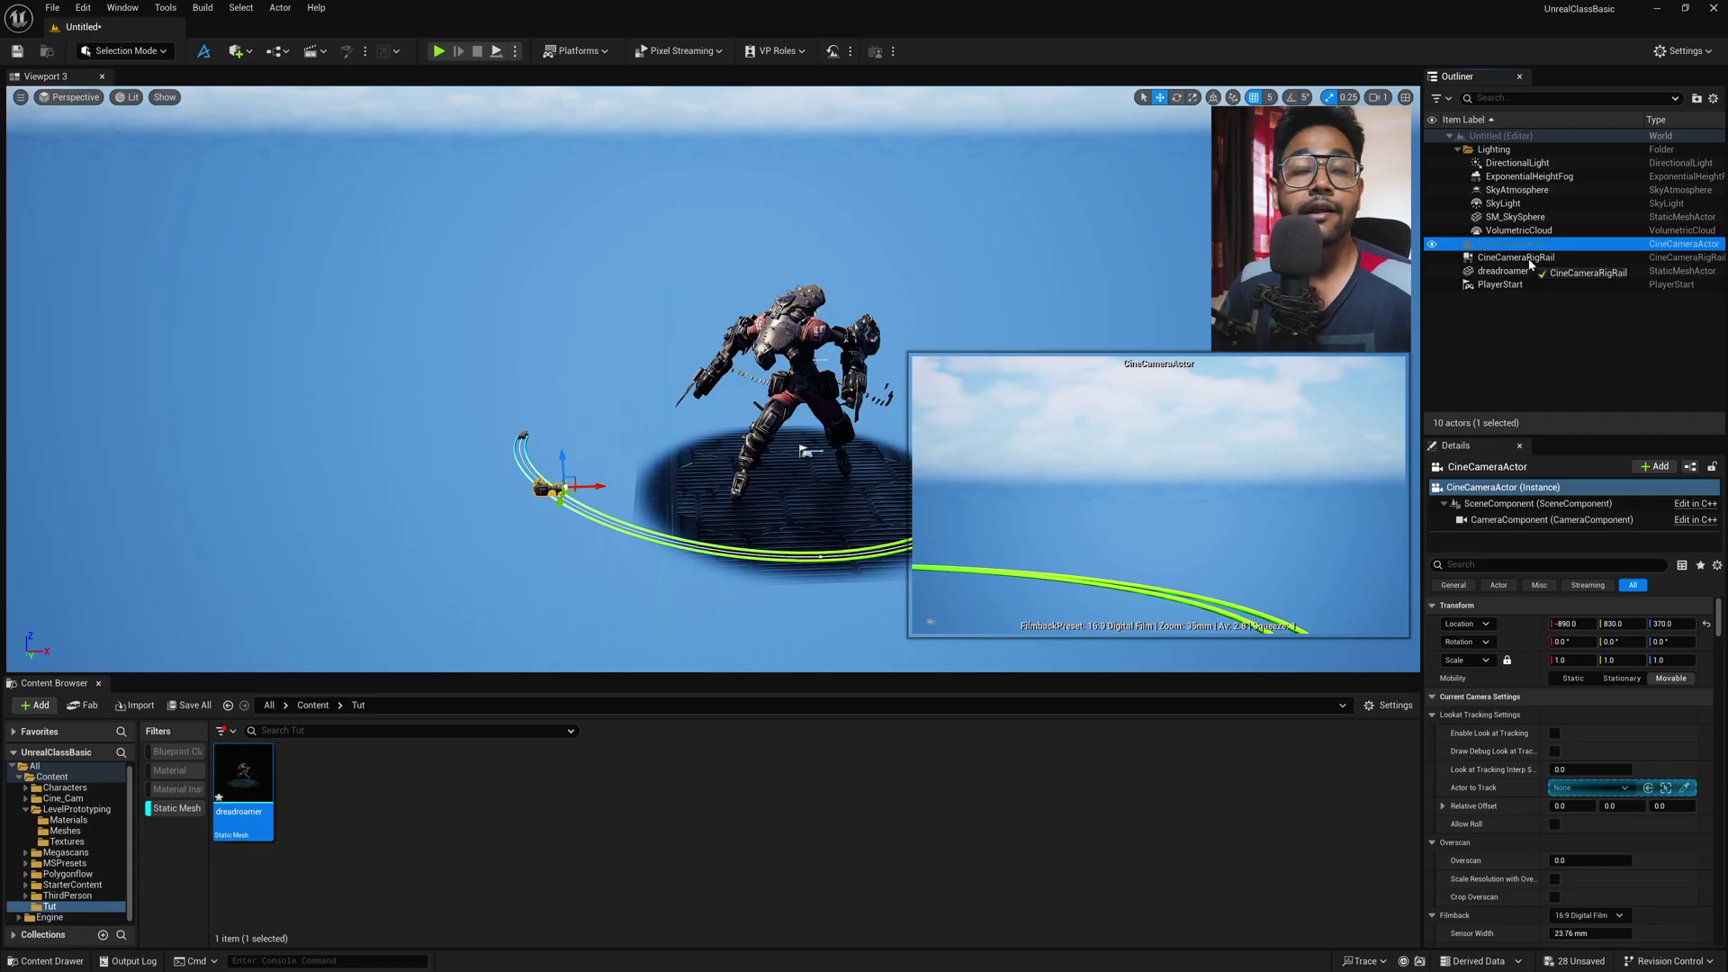
drag(1530, 263, 1530, 261)
click(1533, 360)
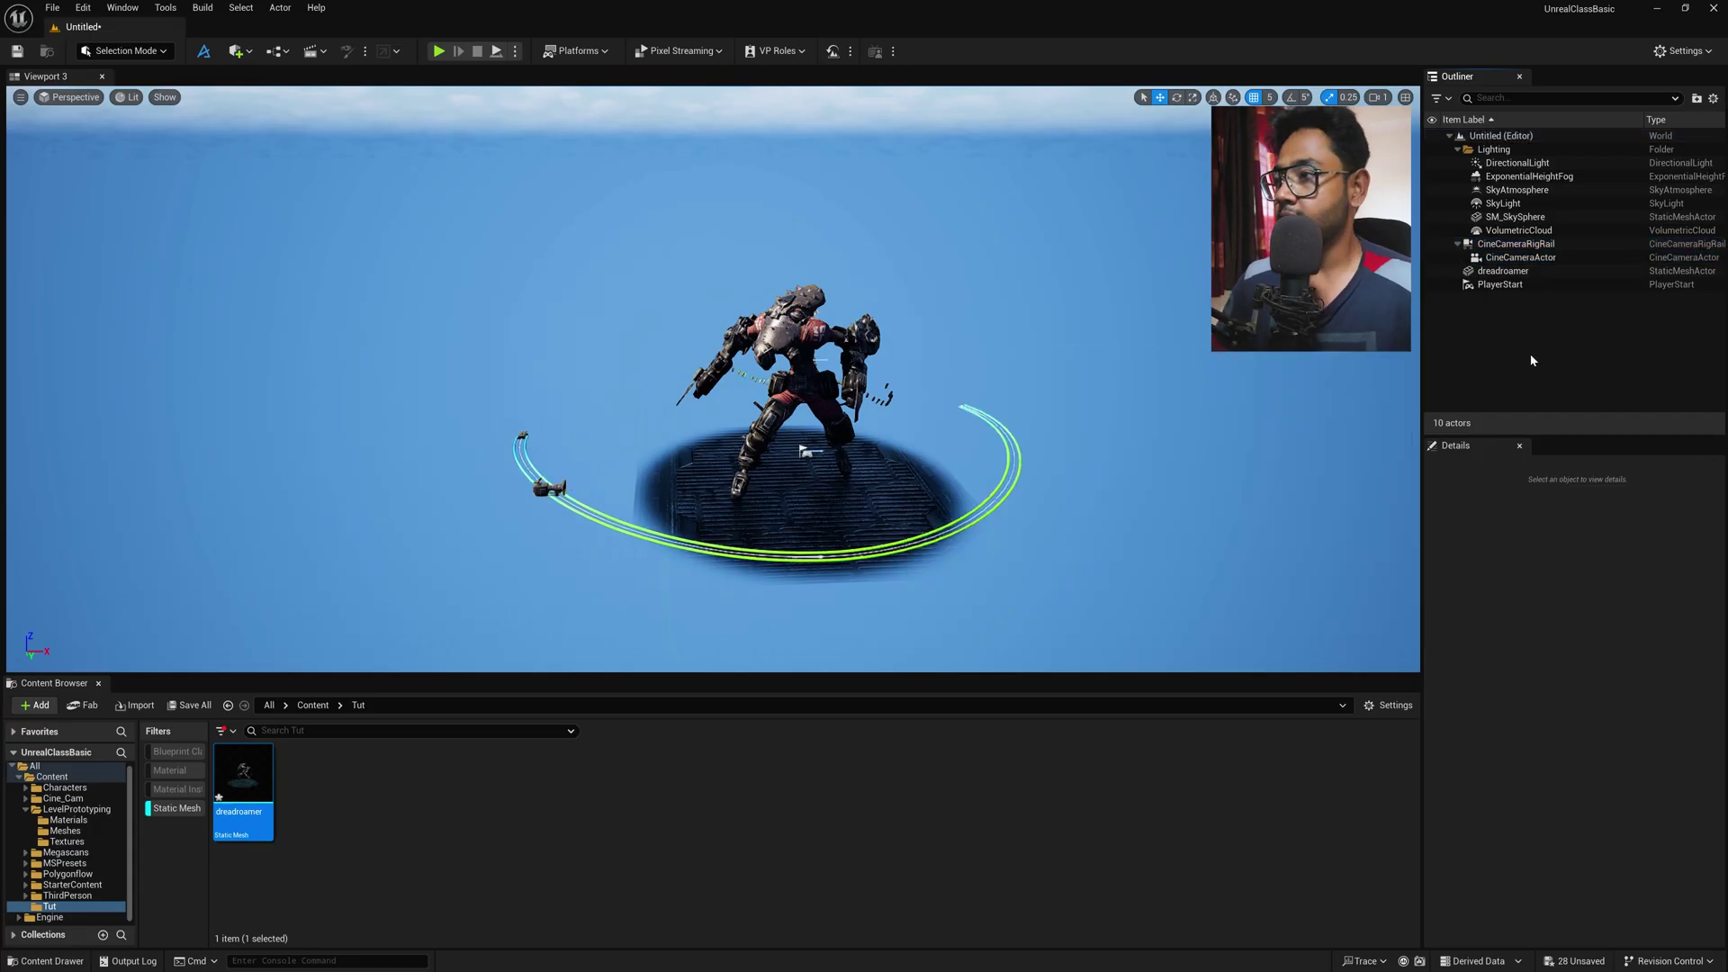
right_drag(948, 499, 792, 524)
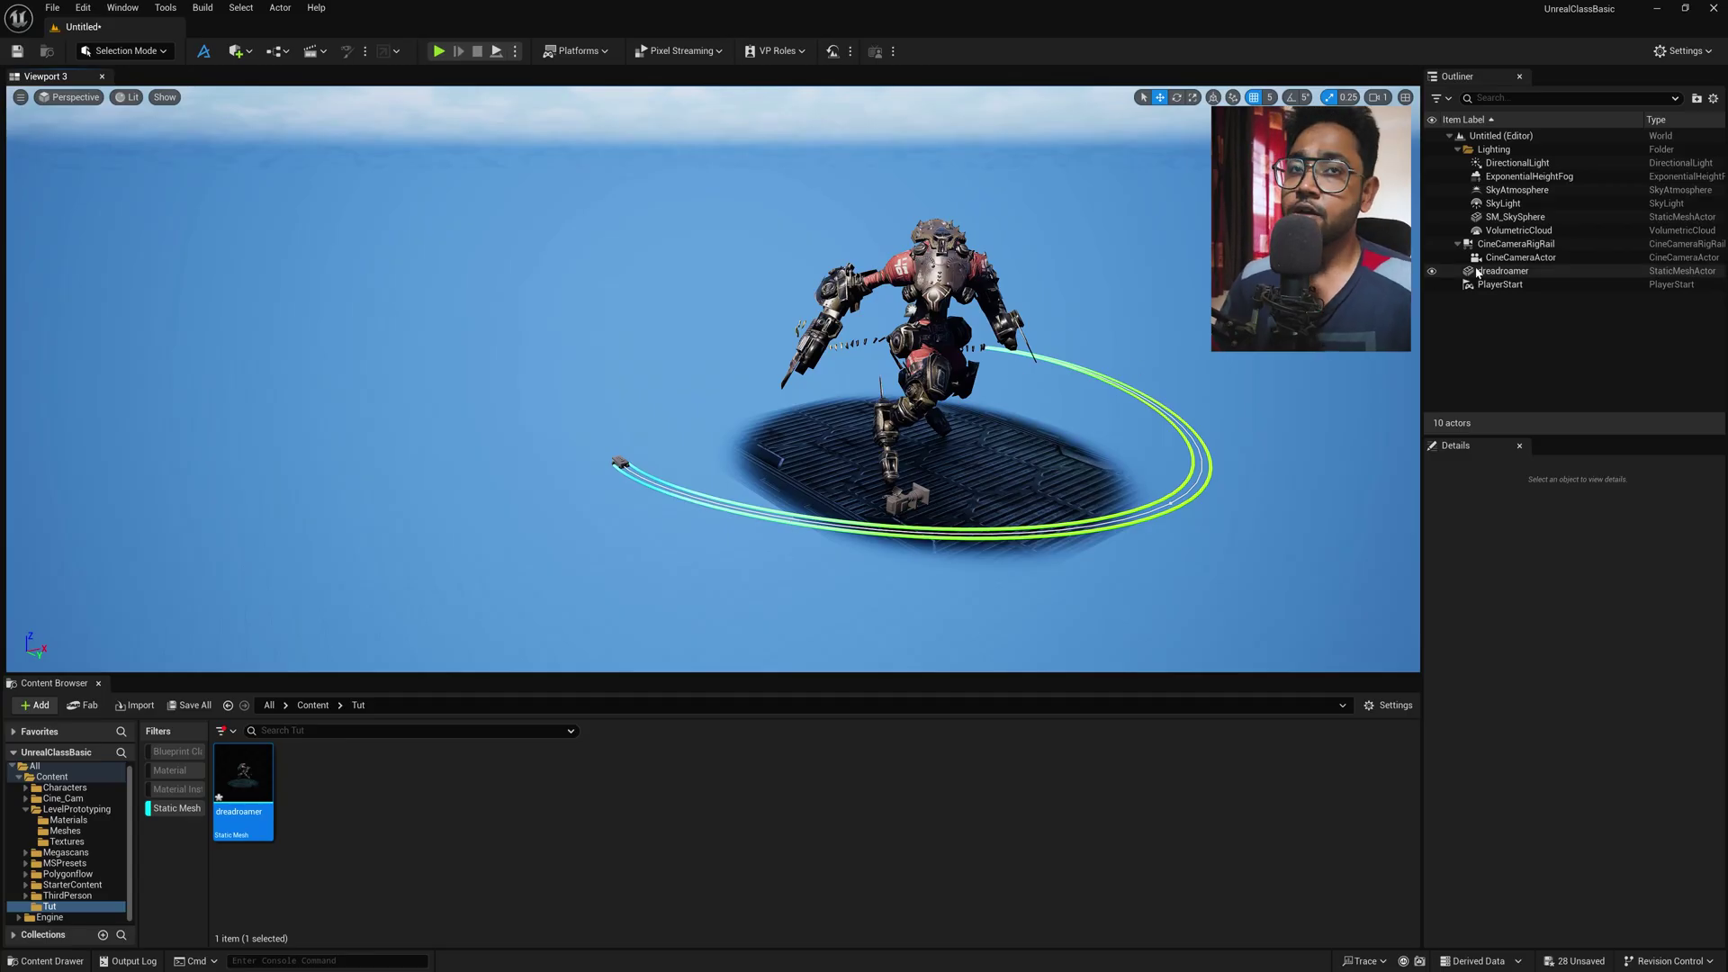
Set CineCameraActor's X and Y location relative to the rail to 0.
click(1517, 263)
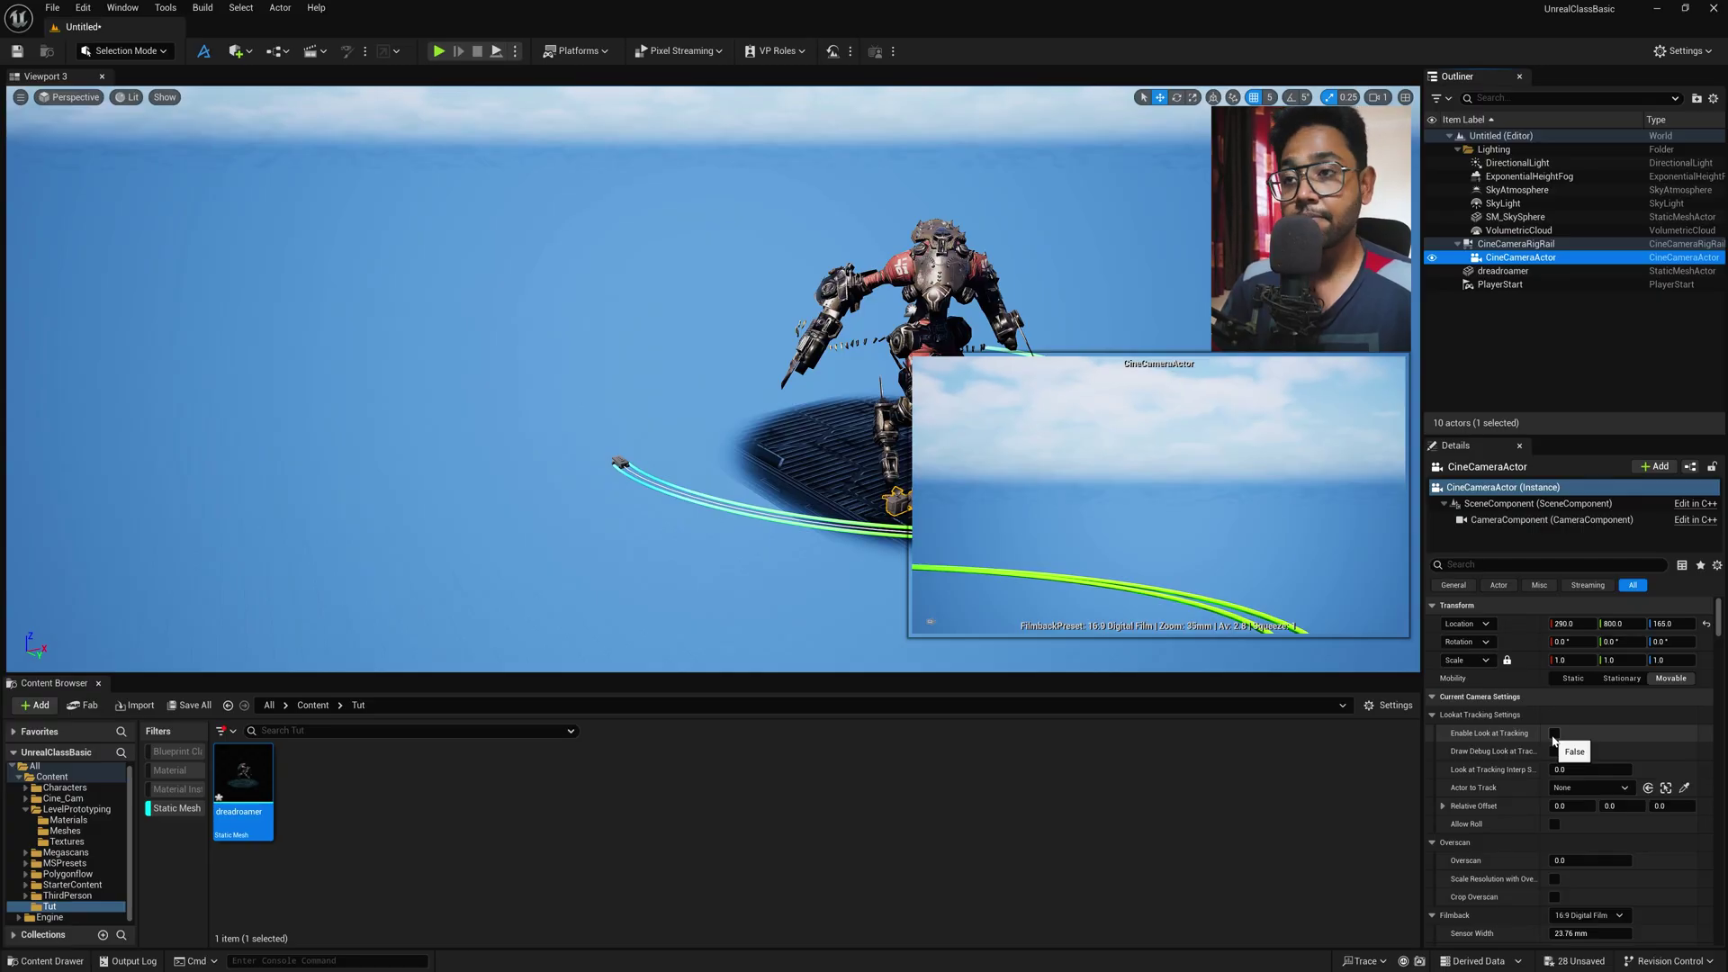
click(1584, 620)
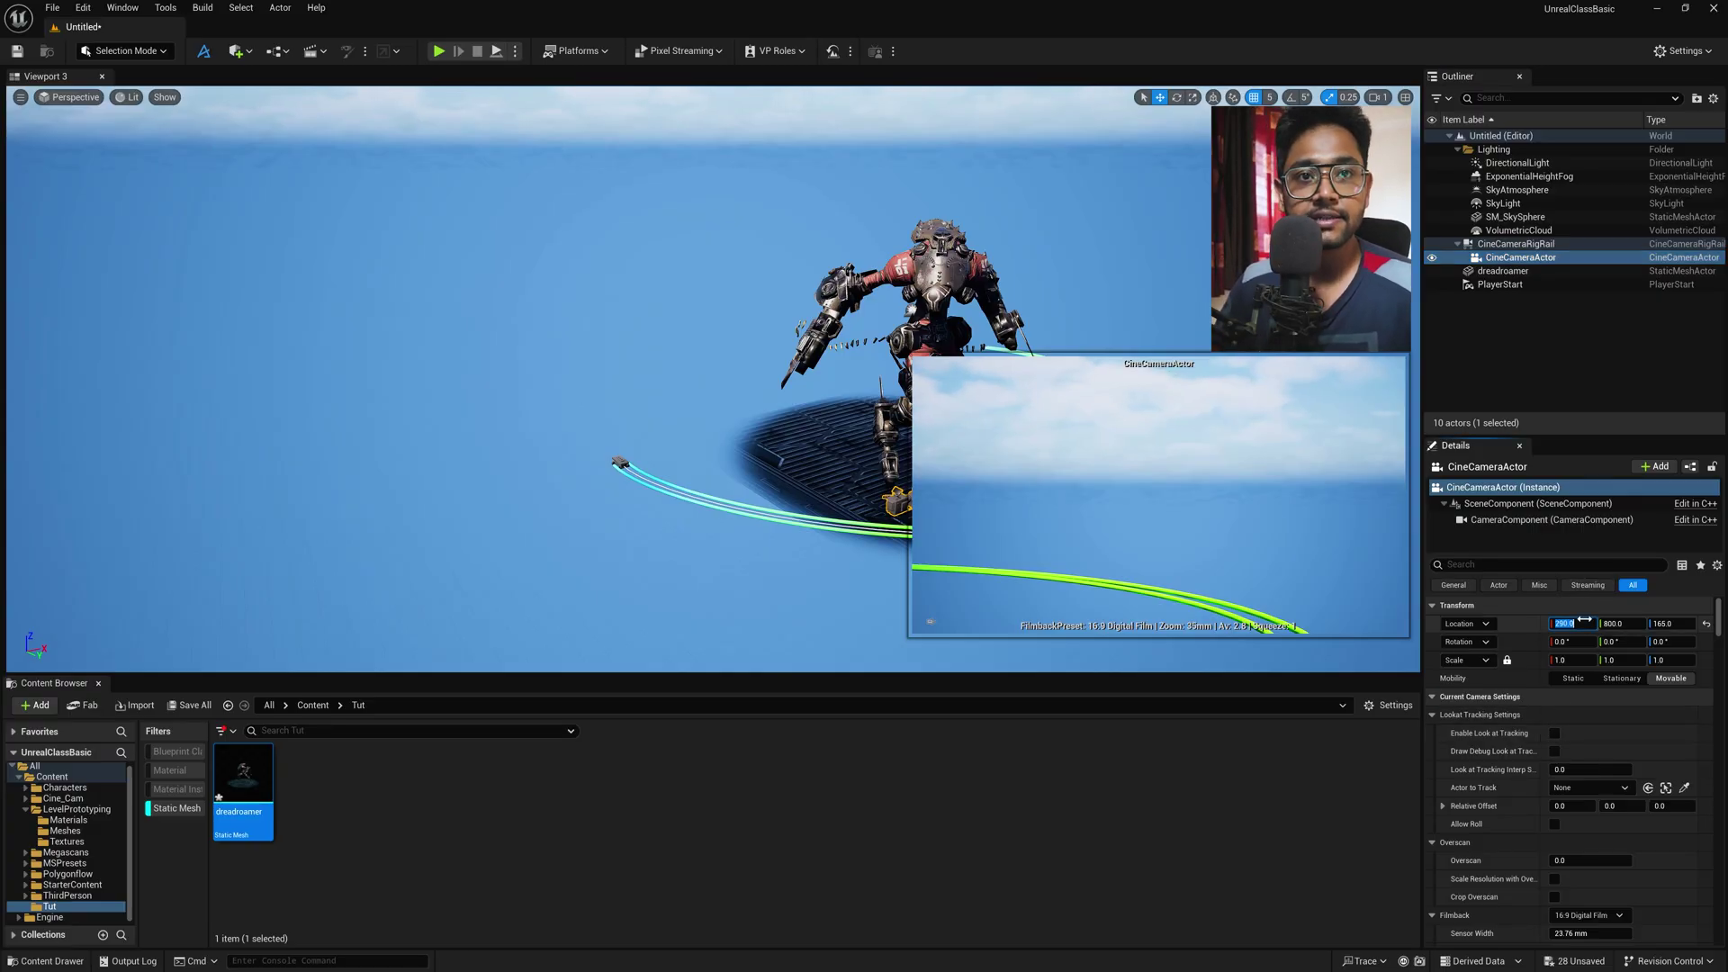
text(0)
key(Tab)
text(0)
key(Return)
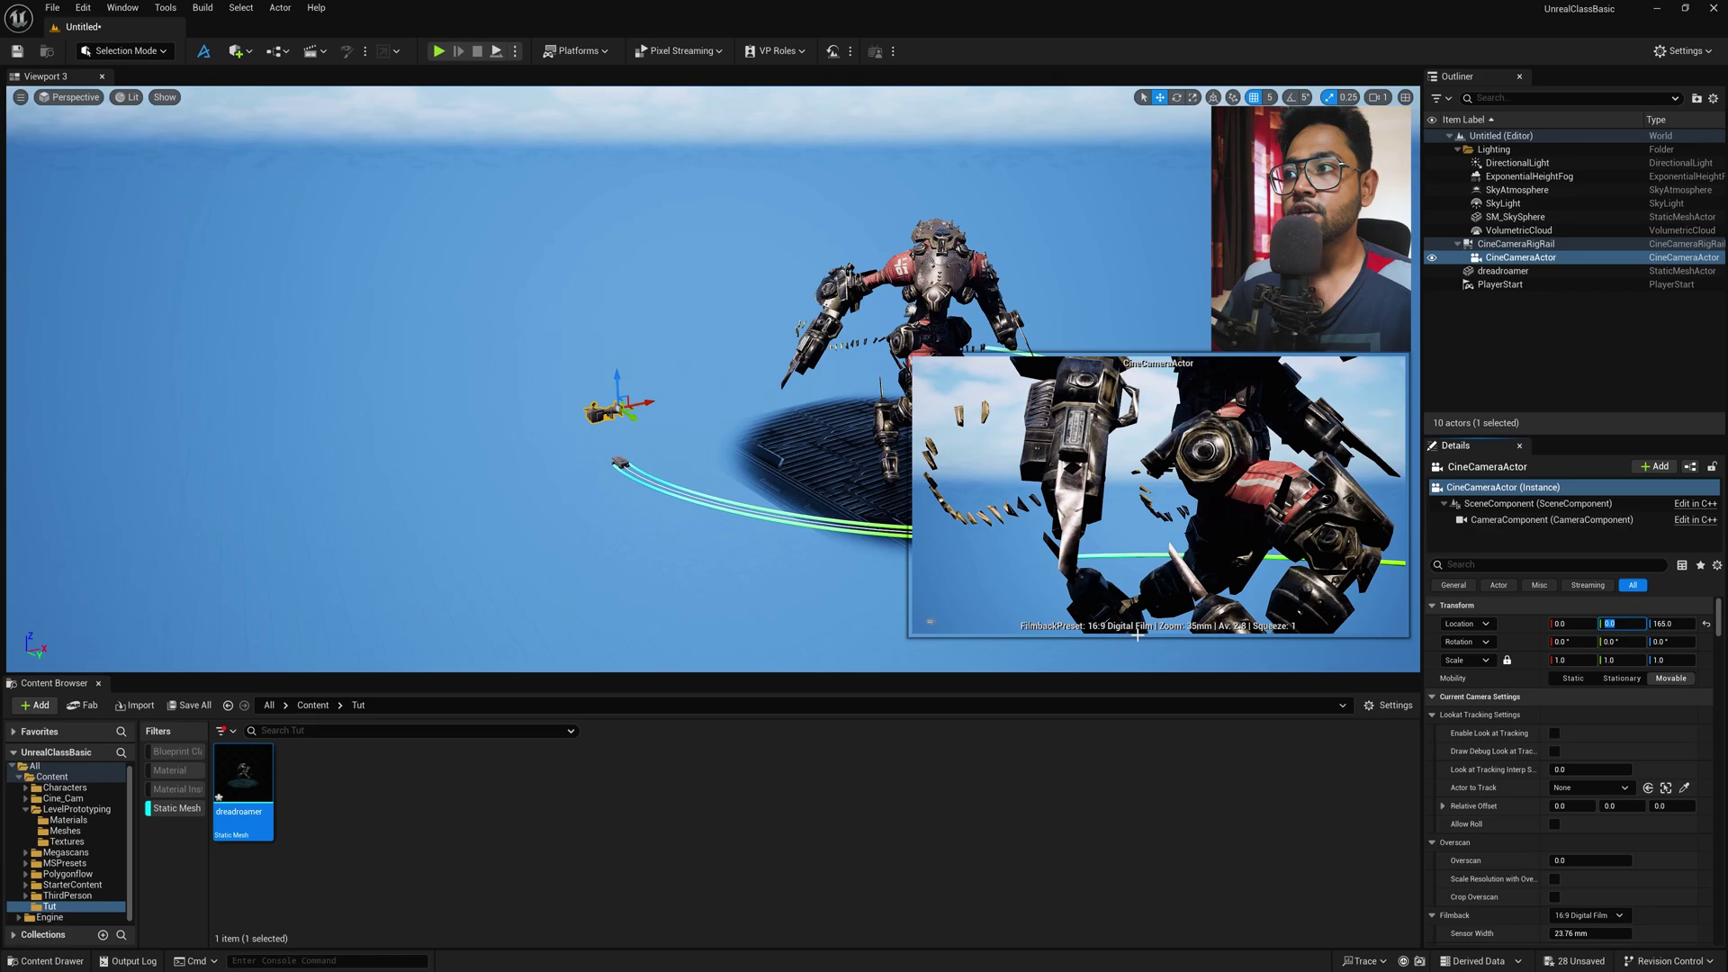
Set CineCameraActor's Y location to -60.
alt+drag(628, 497, 639, 504)
right_drag(629, 502, 739, 516)
alt+drag(629, 502, 644, 494)
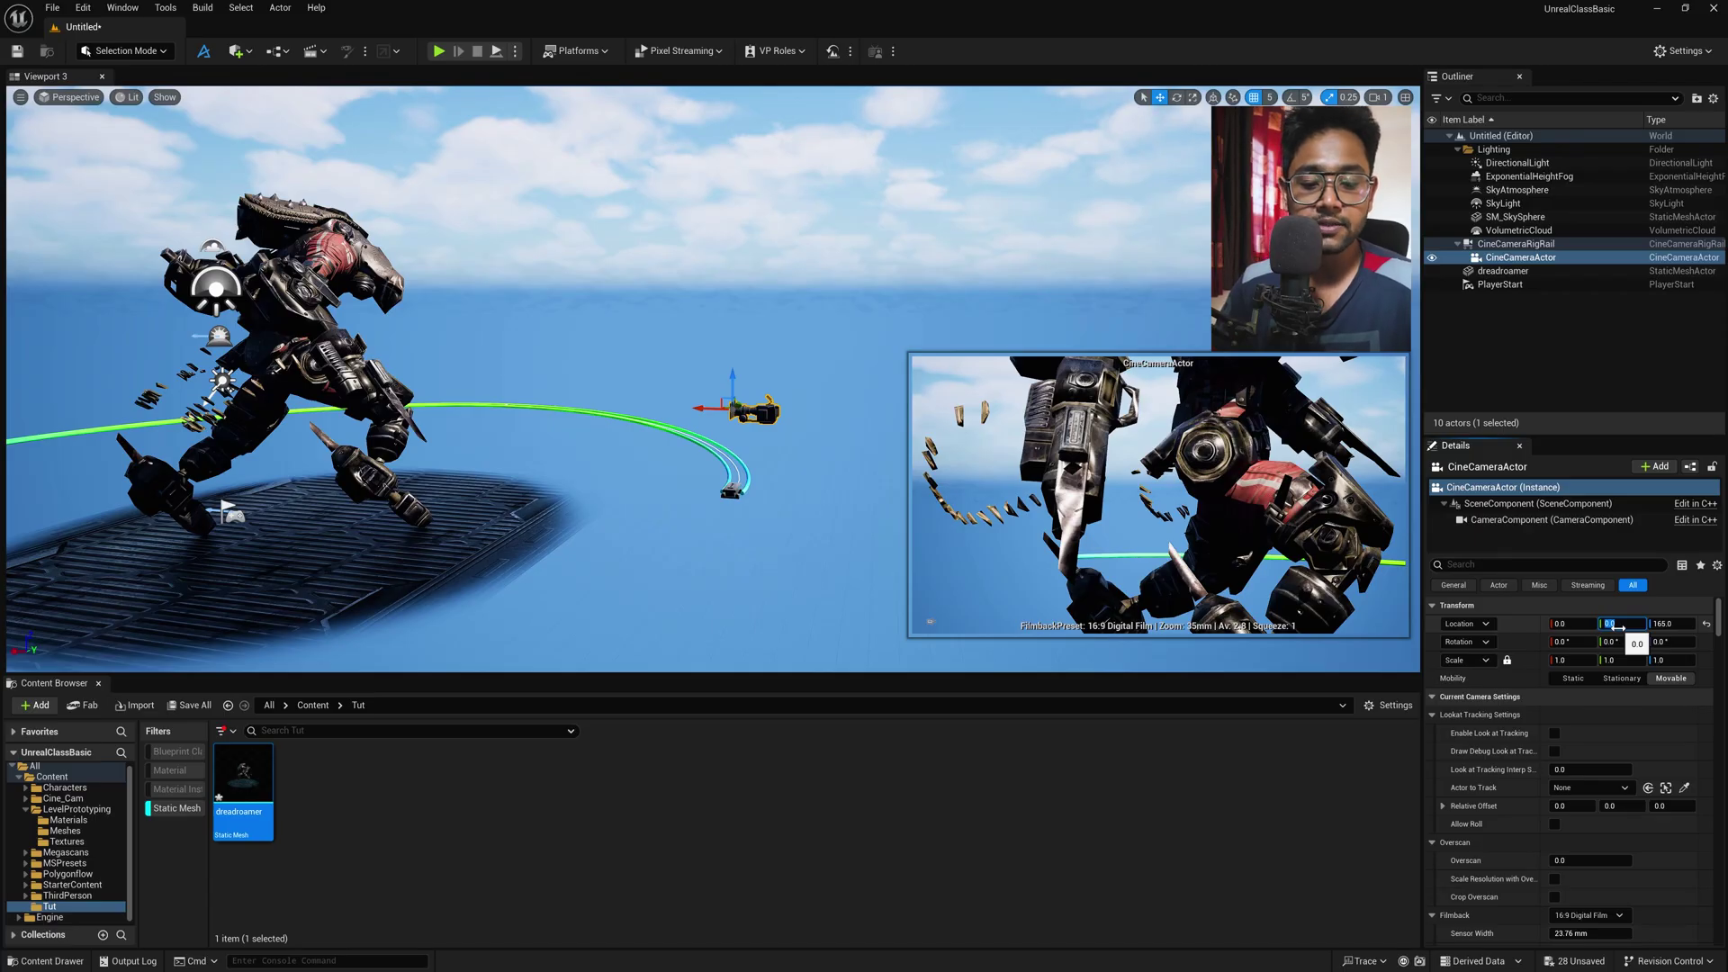
text(0)
key(Return)
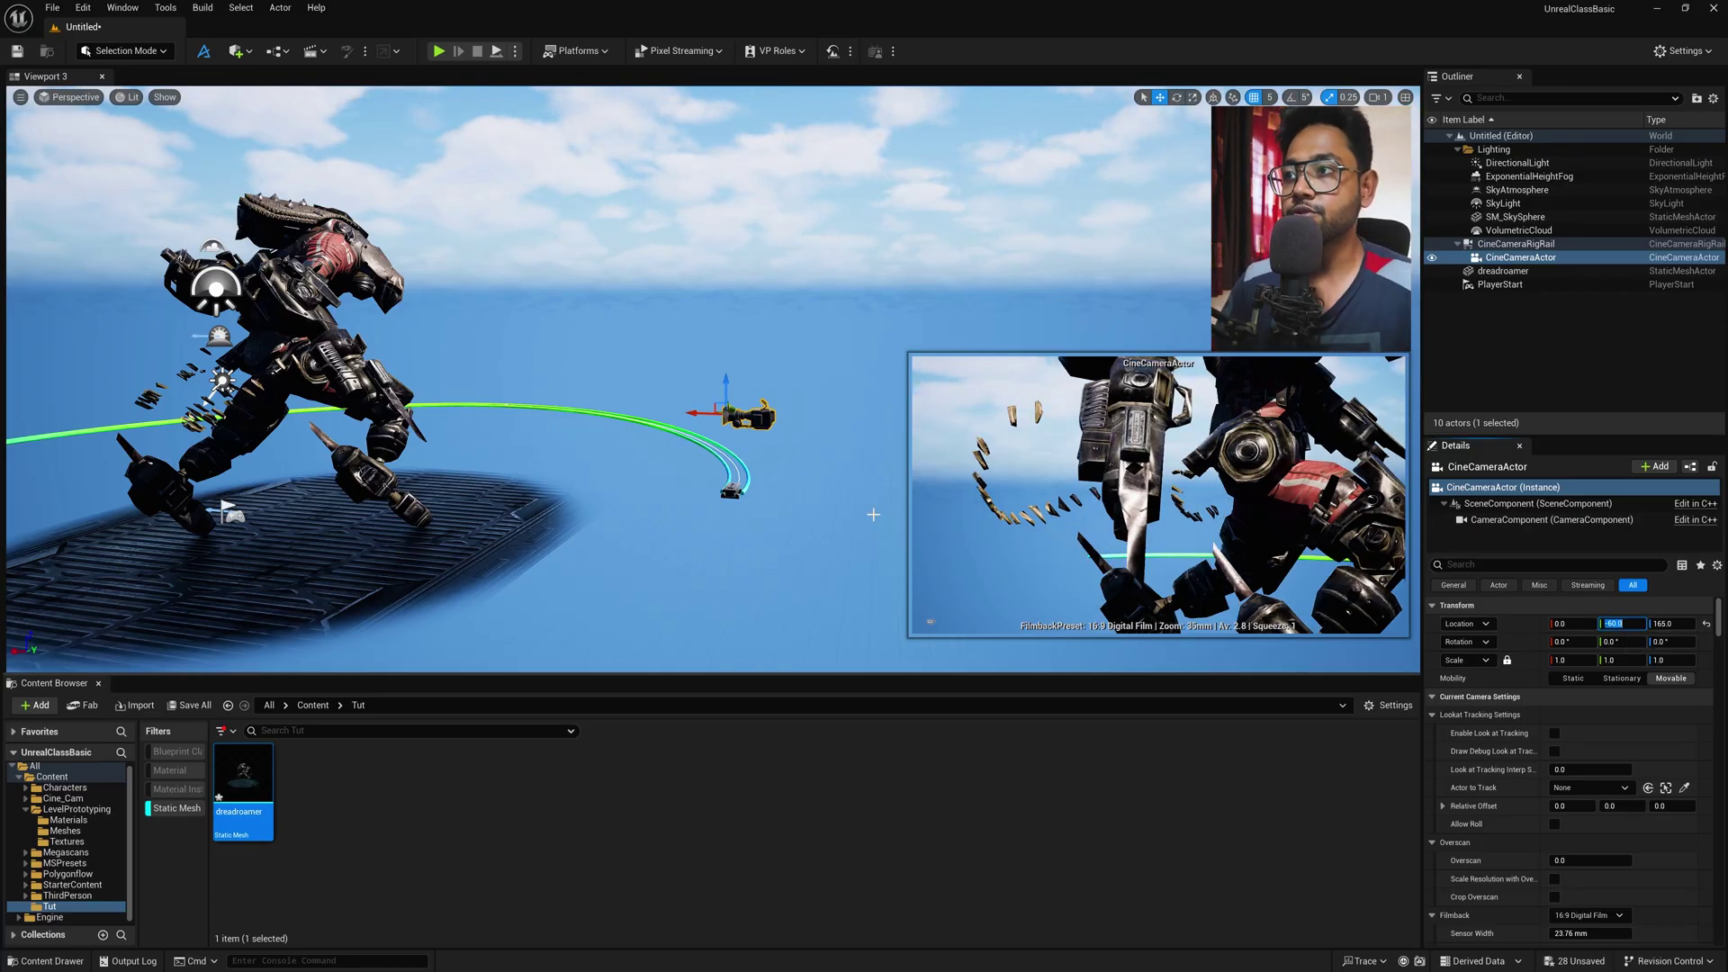
Set the camera's filmback preset to 16:9 DSLR.
right_drag(773, 520, 854, 529)
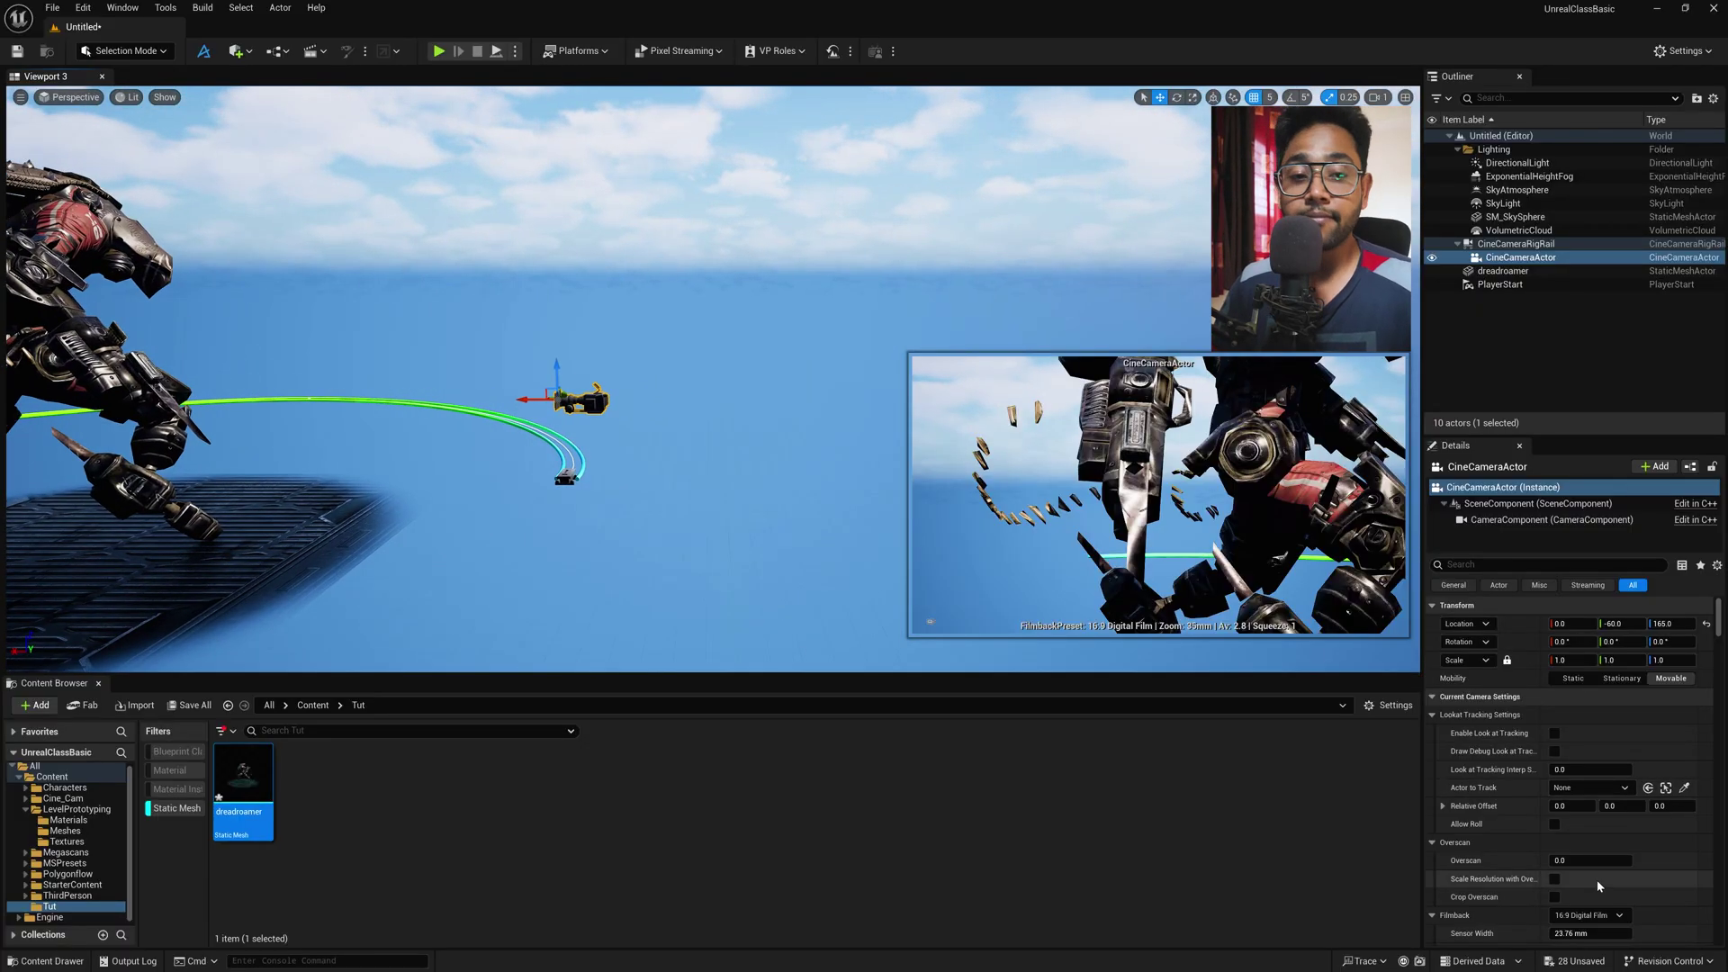
click(1587, 918)
click(1579, 796)
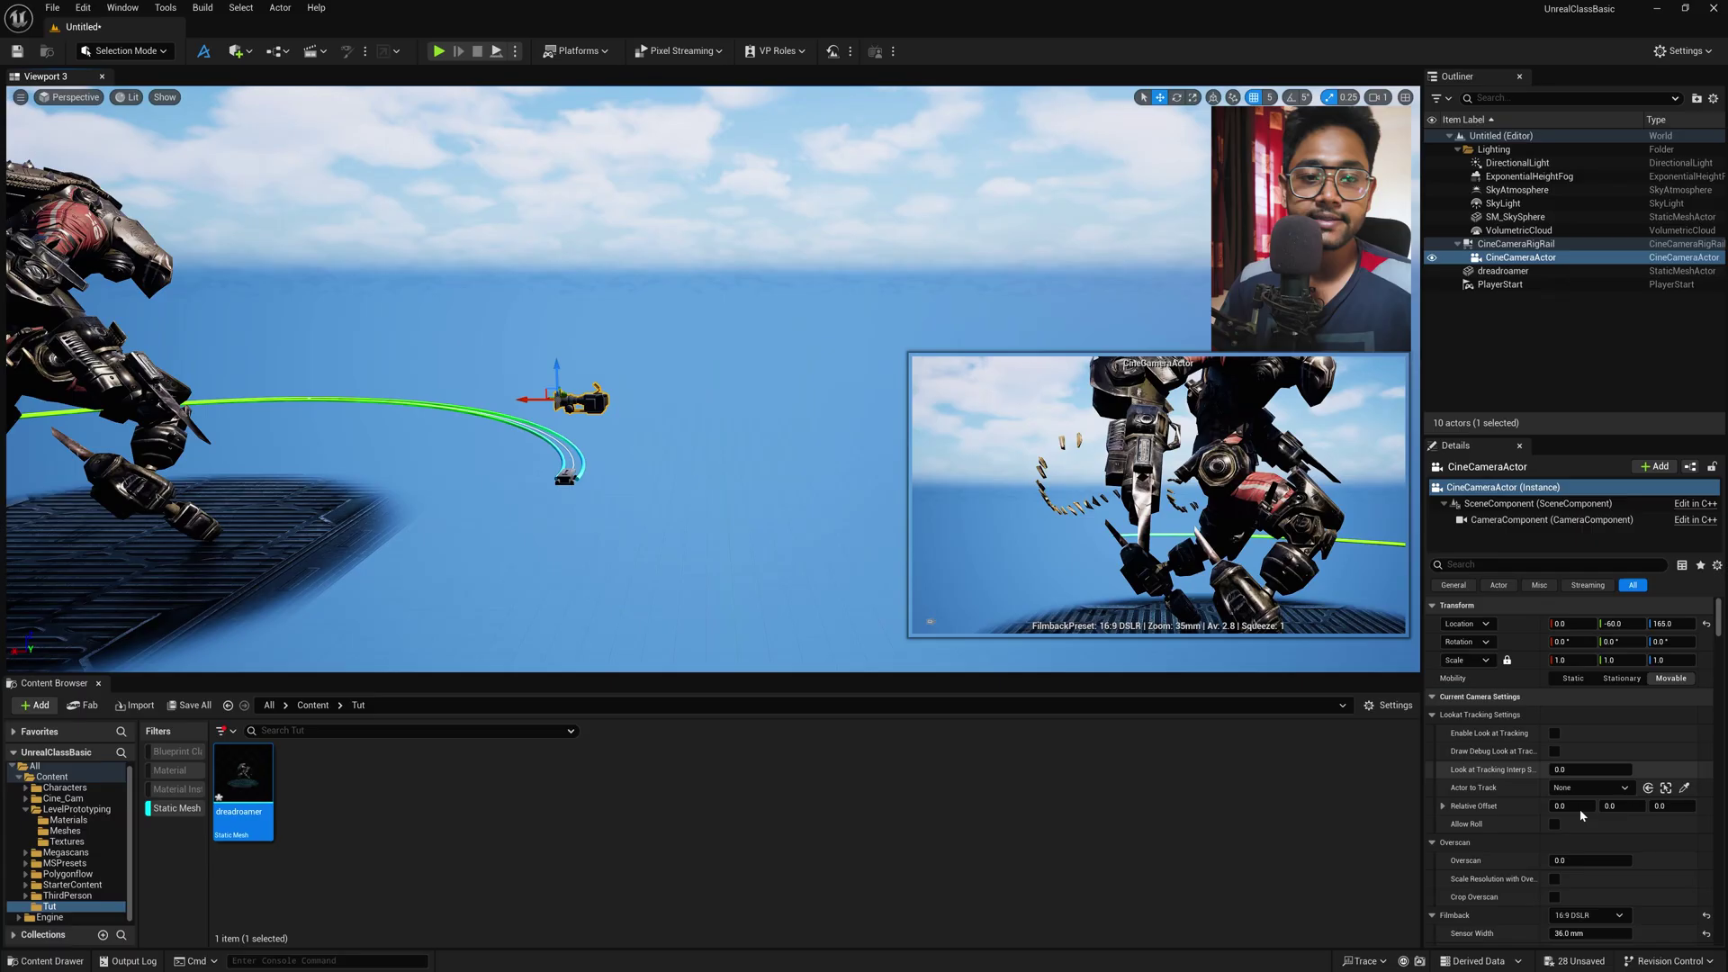
Set CineCameraActor's lens preset to 30mm Prime f/1.4.
scroll(1514, 924, down, 3)
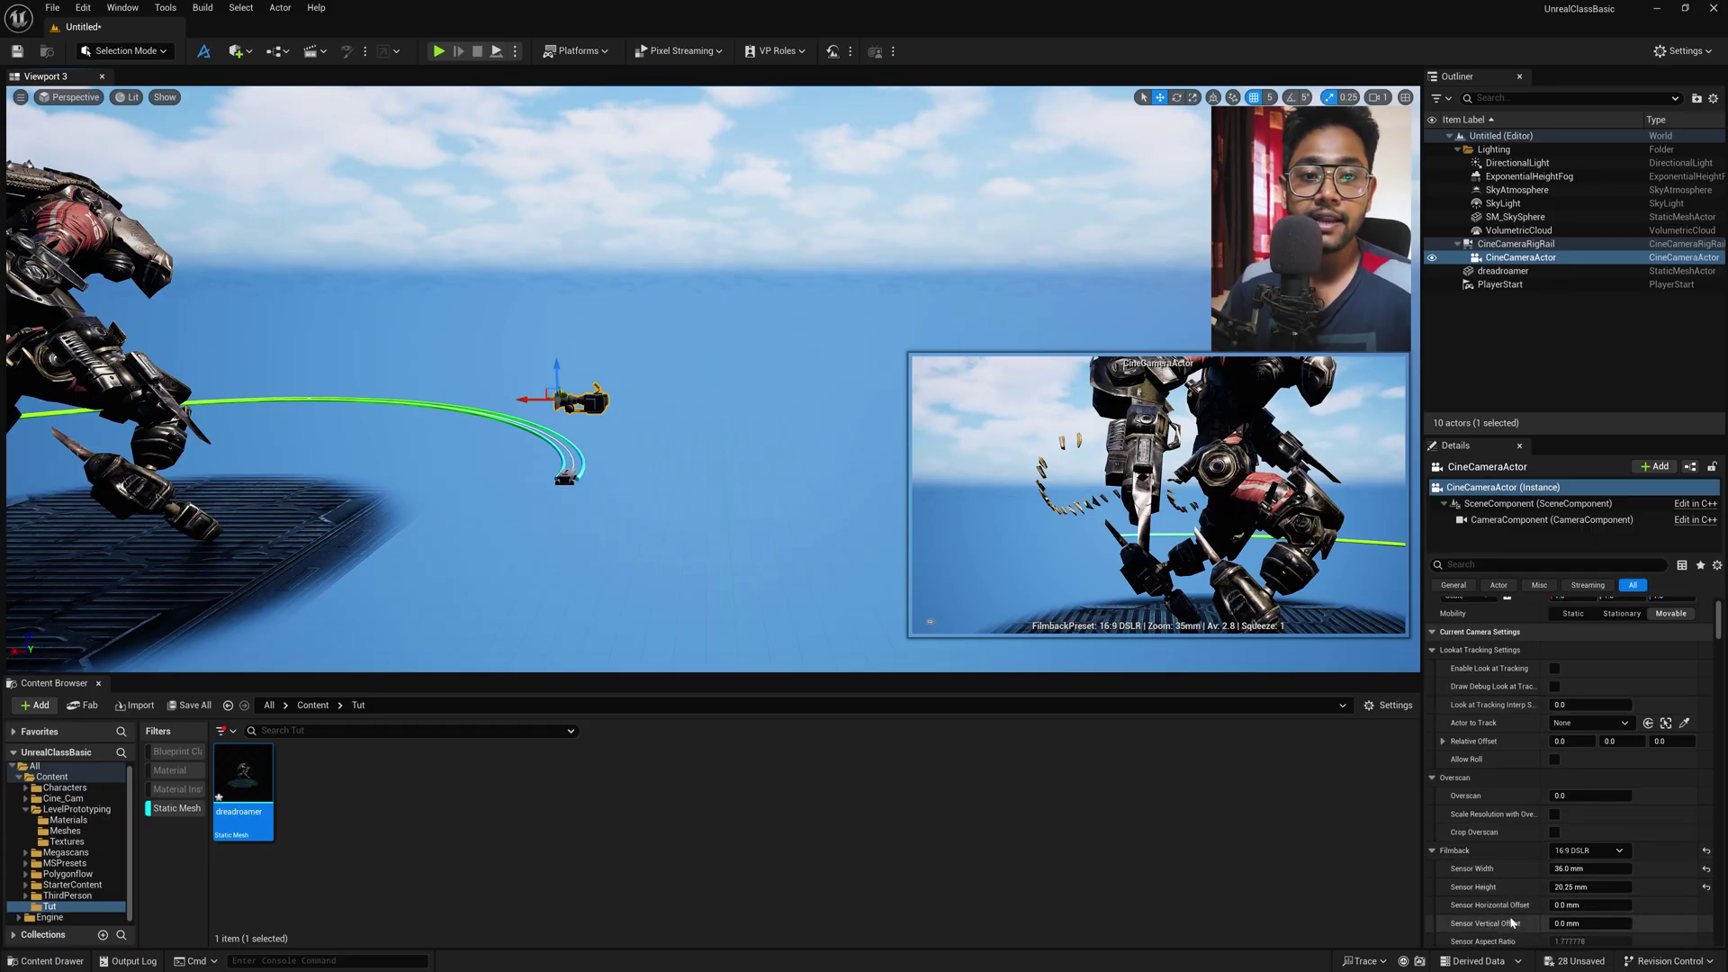
scroll(1515, 869, down, 5)
click(1587, 852)
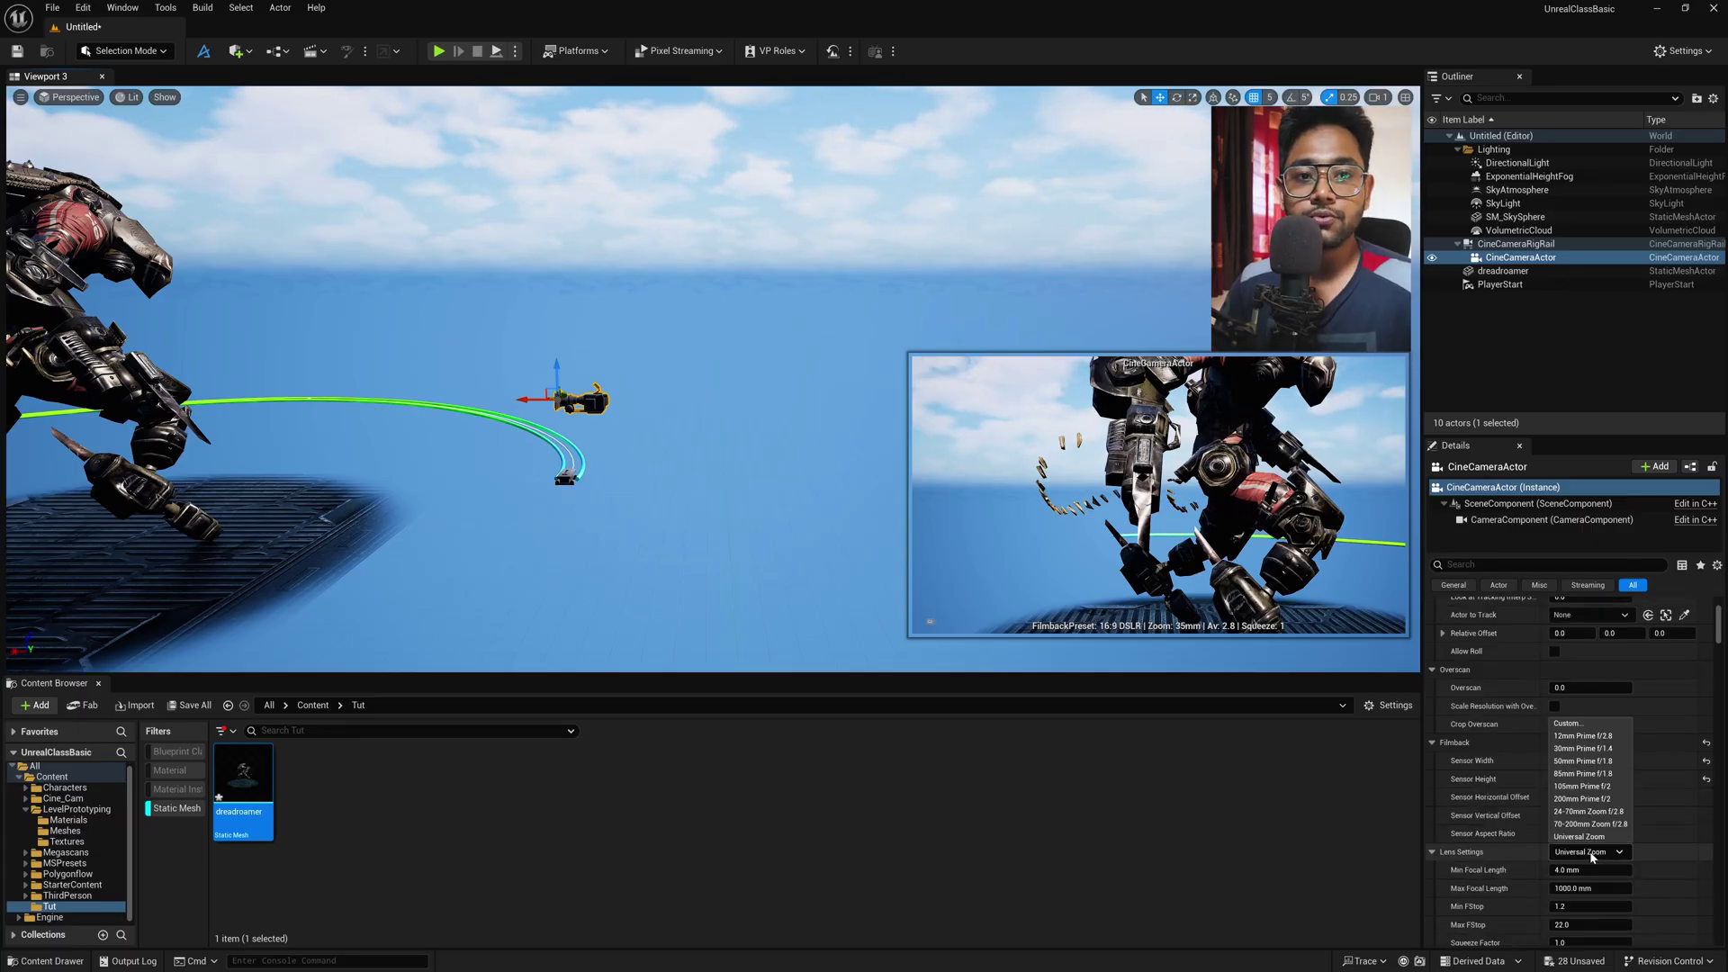
click(1585, 747)
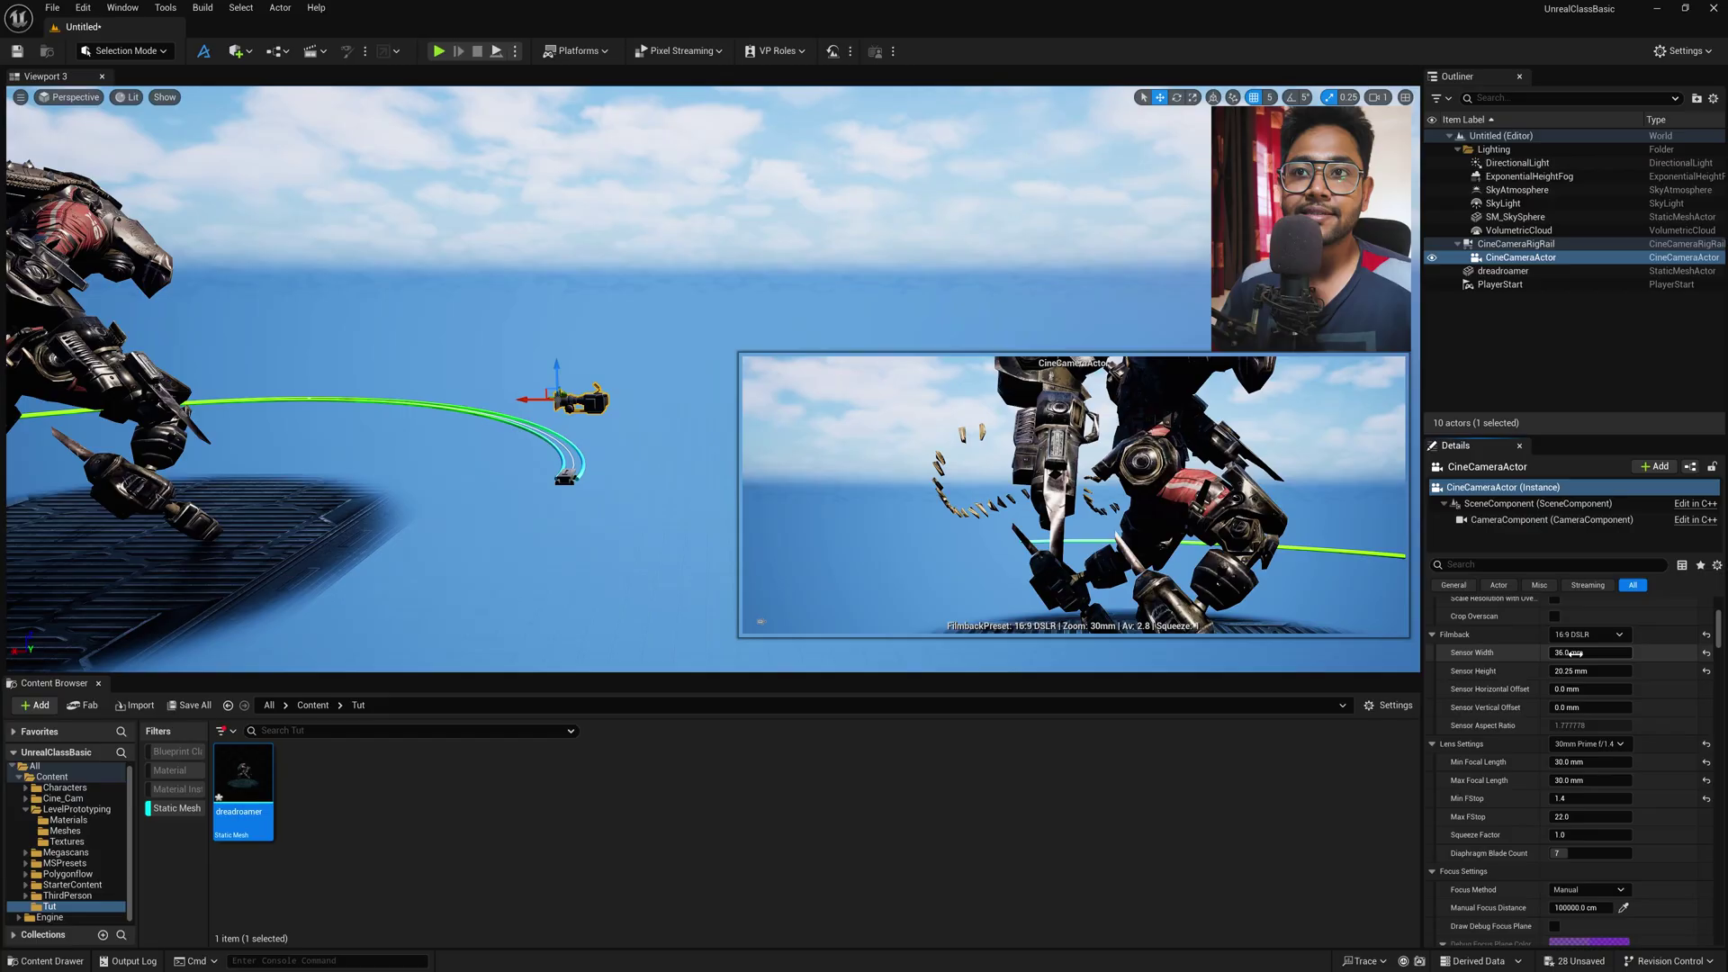
Widen the camera's sensor to about 70.2 mm and raise the camera to a Z location of 290.
drag(1583, 653, 1656, 653)
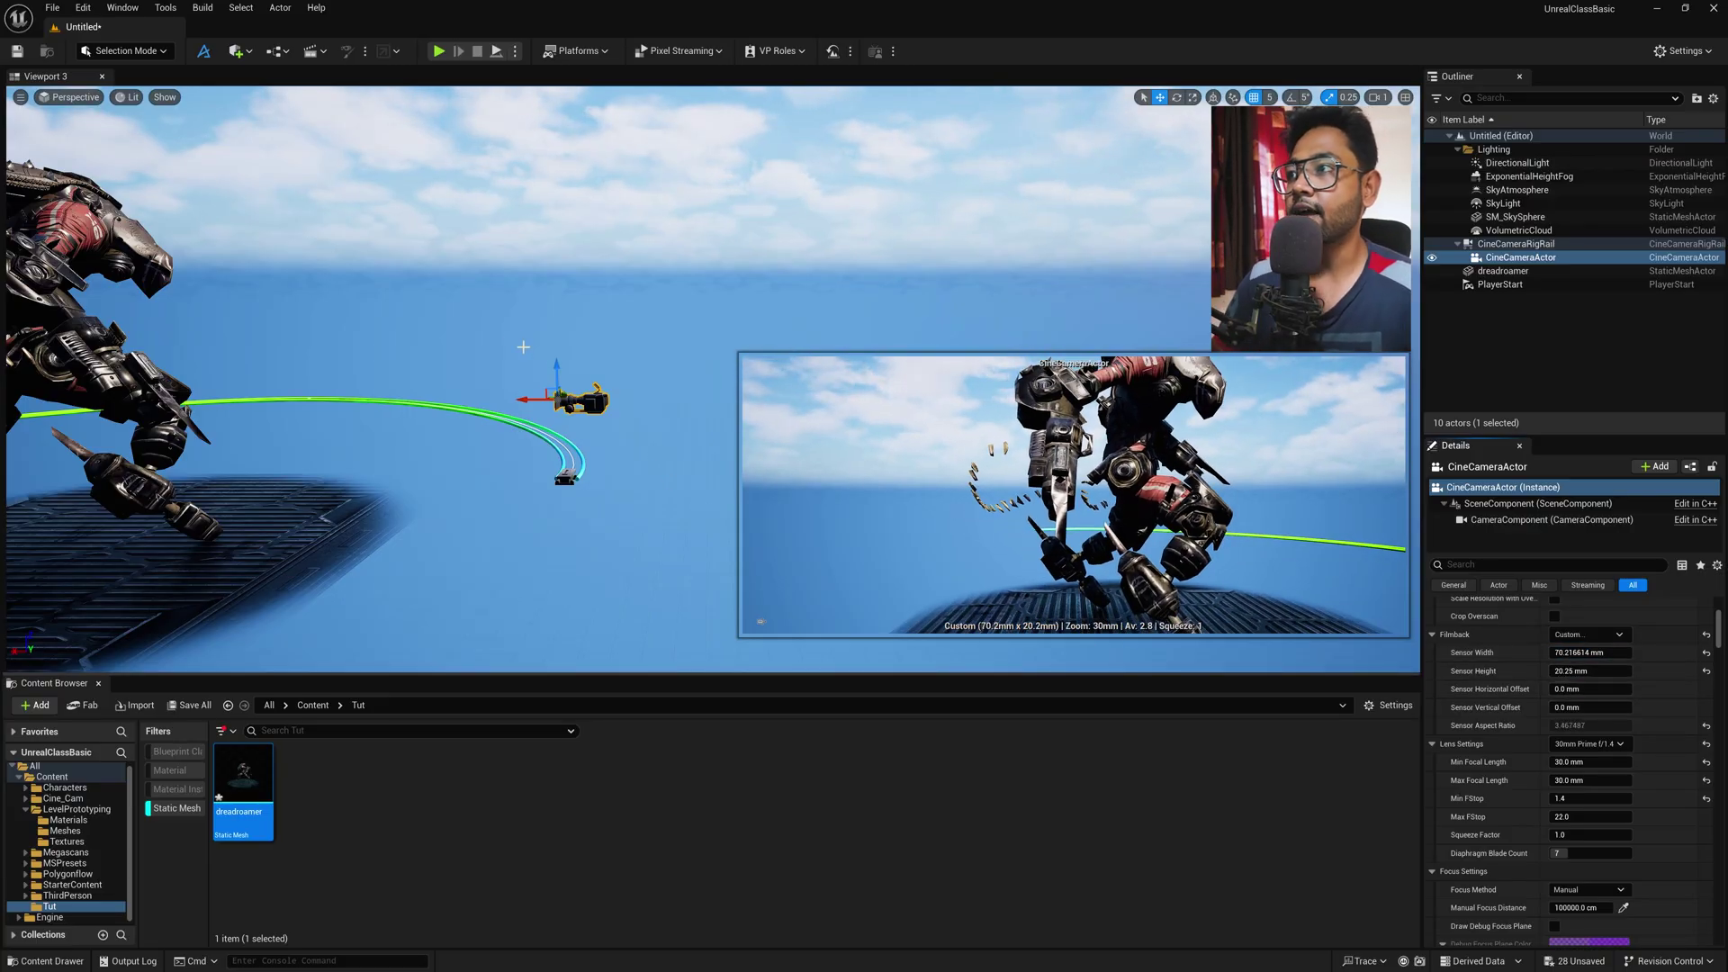
drag(556, 374, 556, 306)
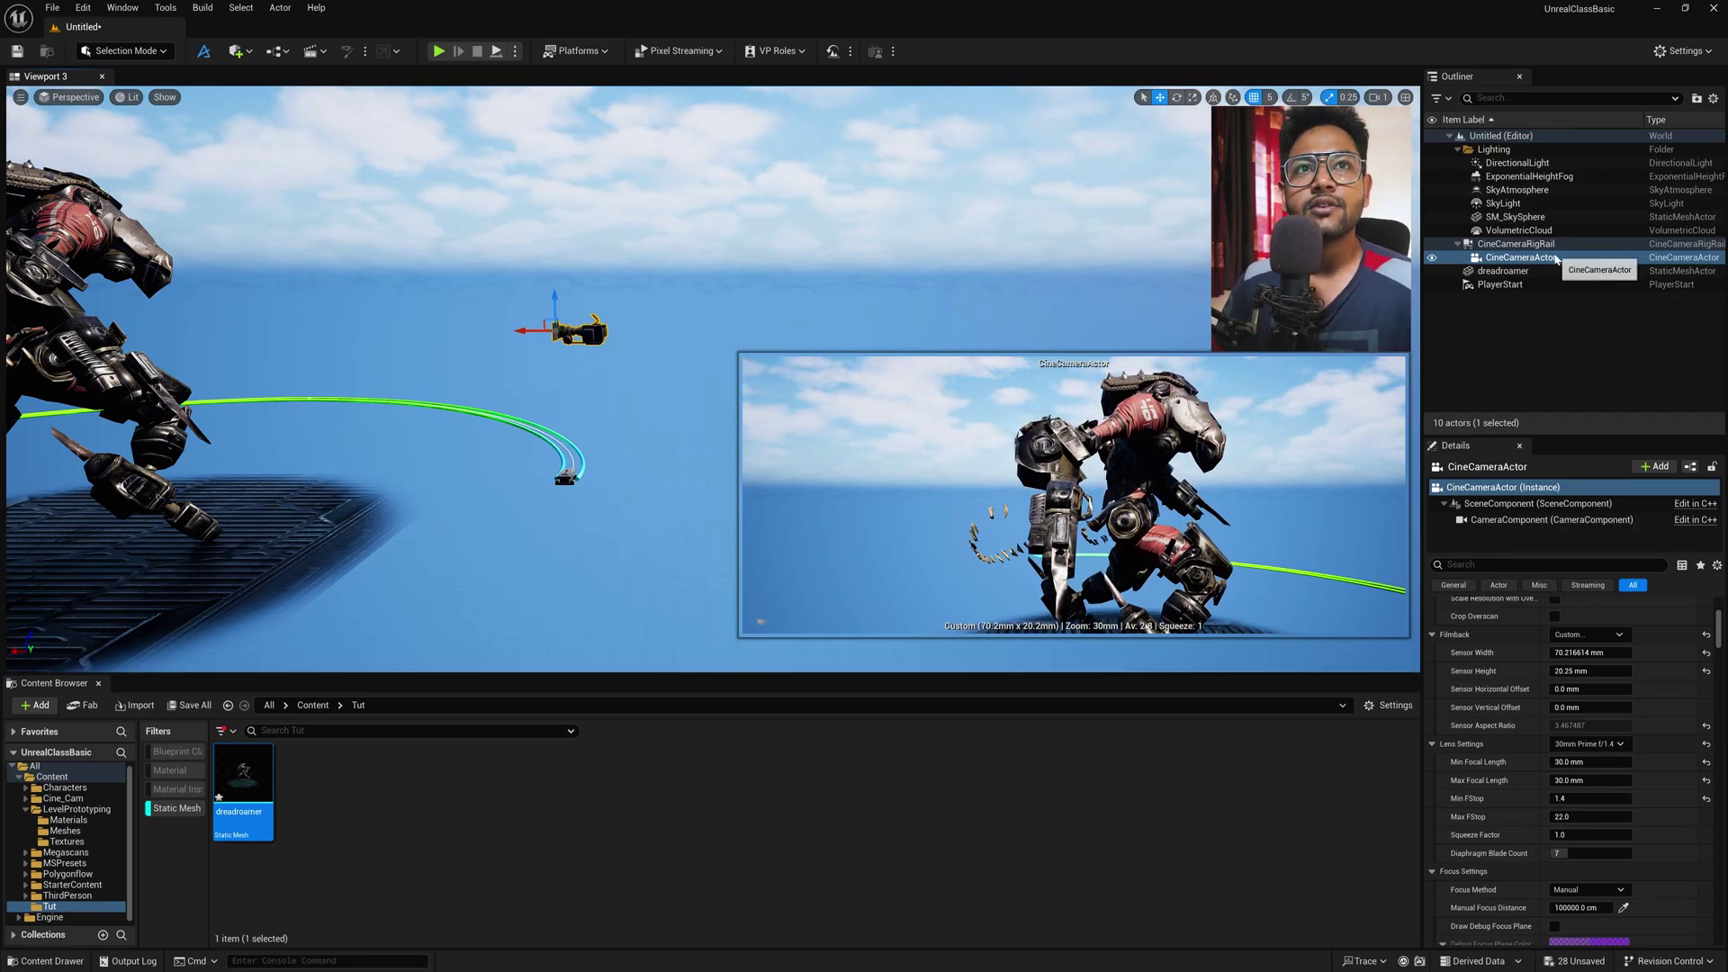
Turn off Use Absolute Position for CineCameraRigRail and open its Drive Mode choices.
click(1520, 244)
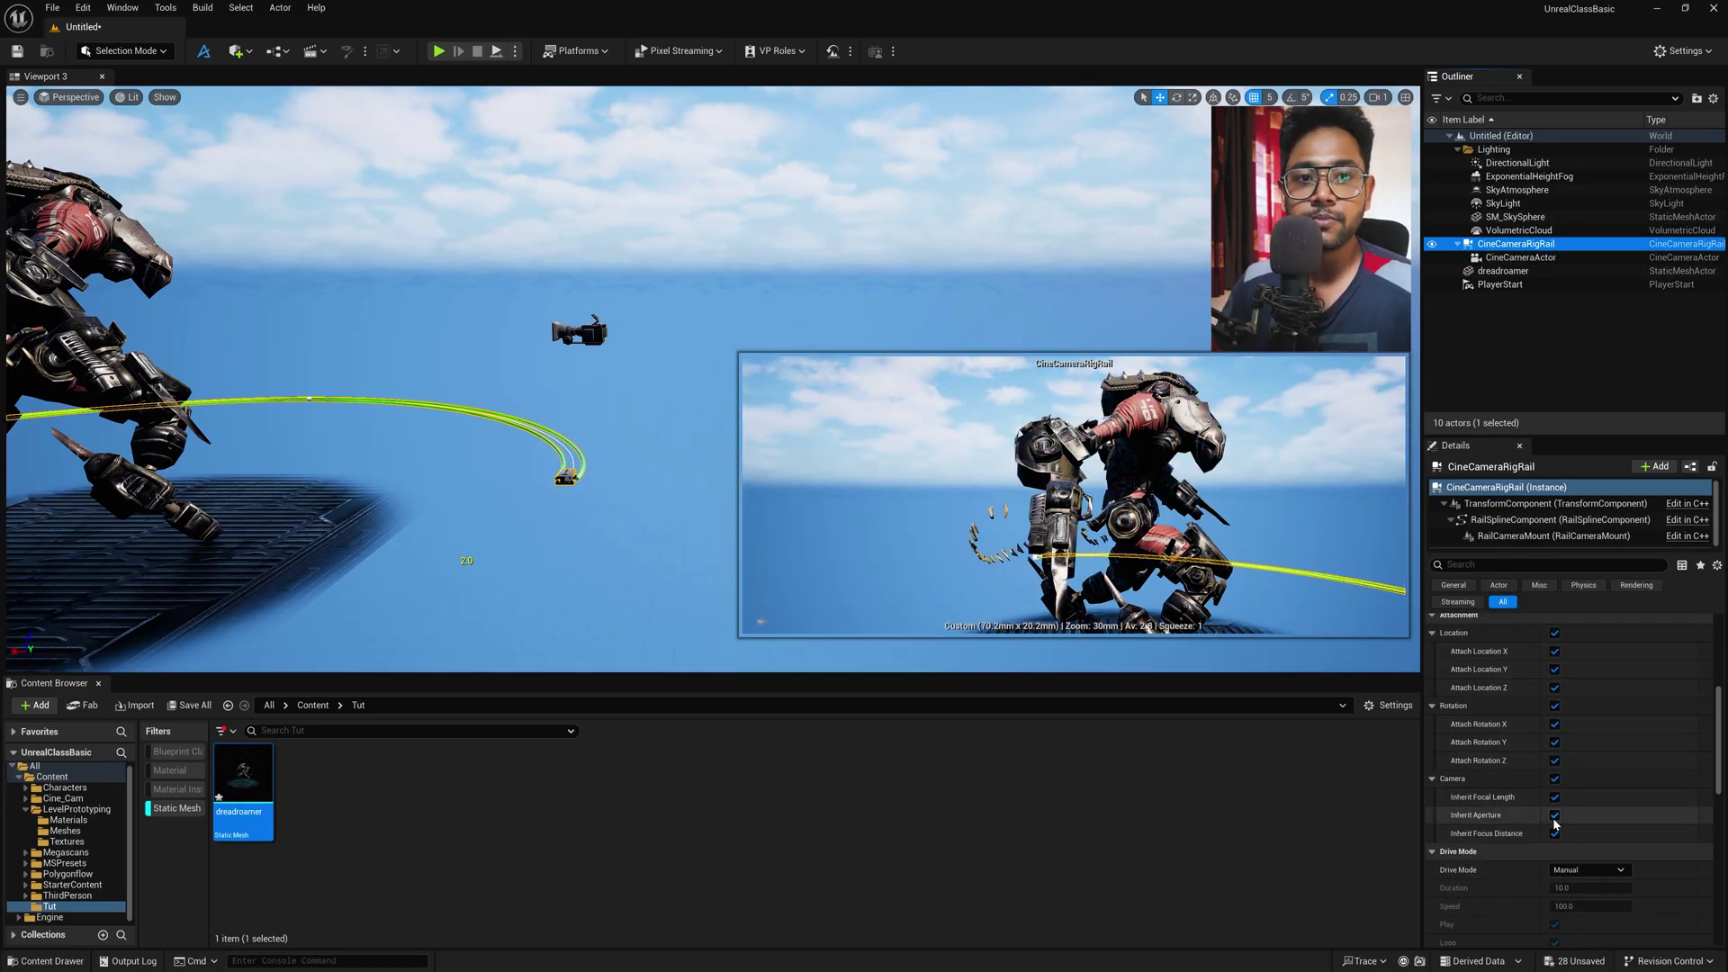
drag(1719, 736, 1719, 724)
scroll(1719, 724, up, 3)
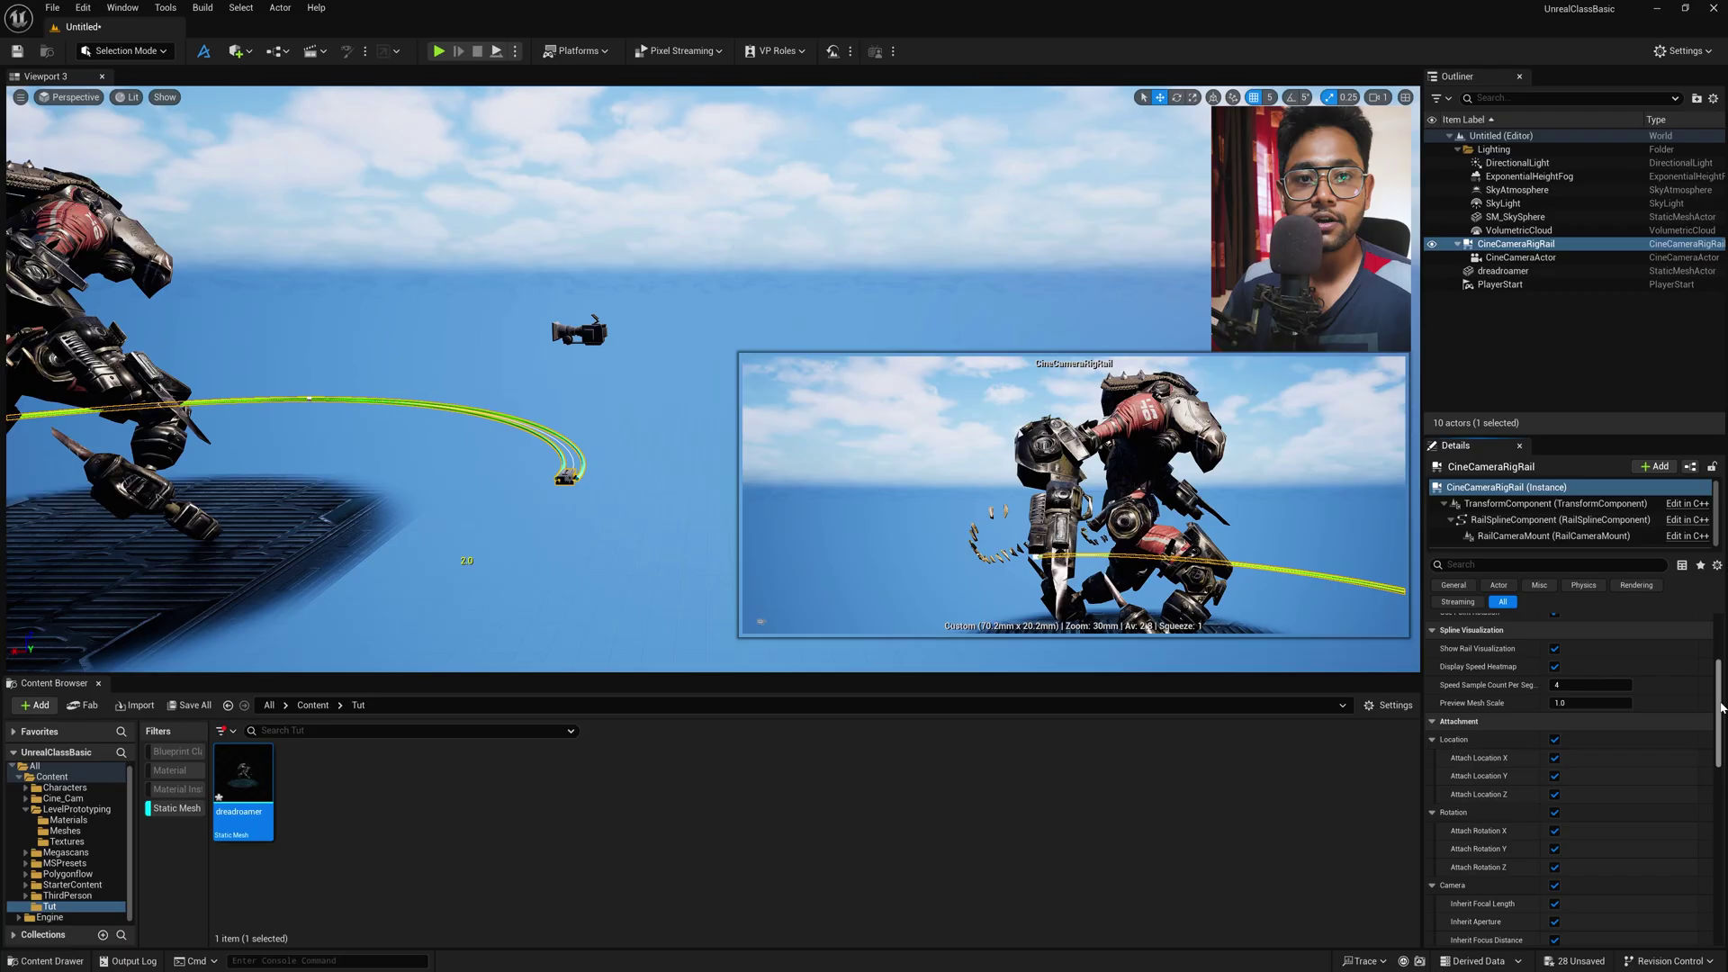
scroll(1720, 723, up, 5)
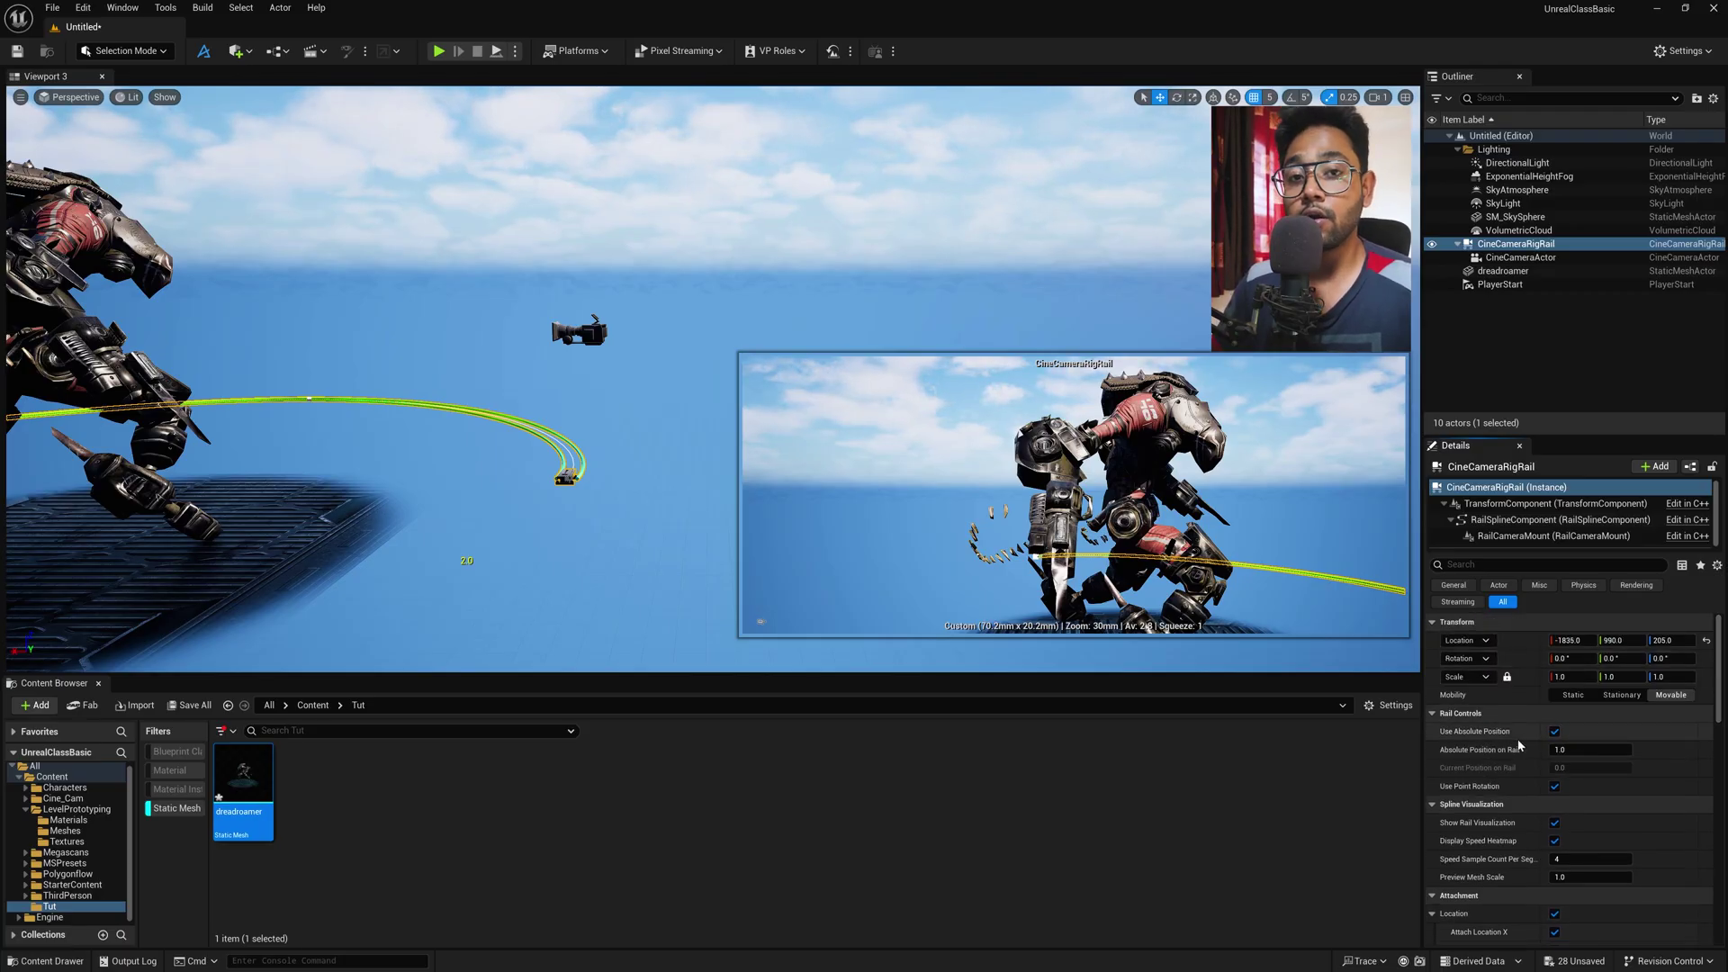
click(1554, 731)
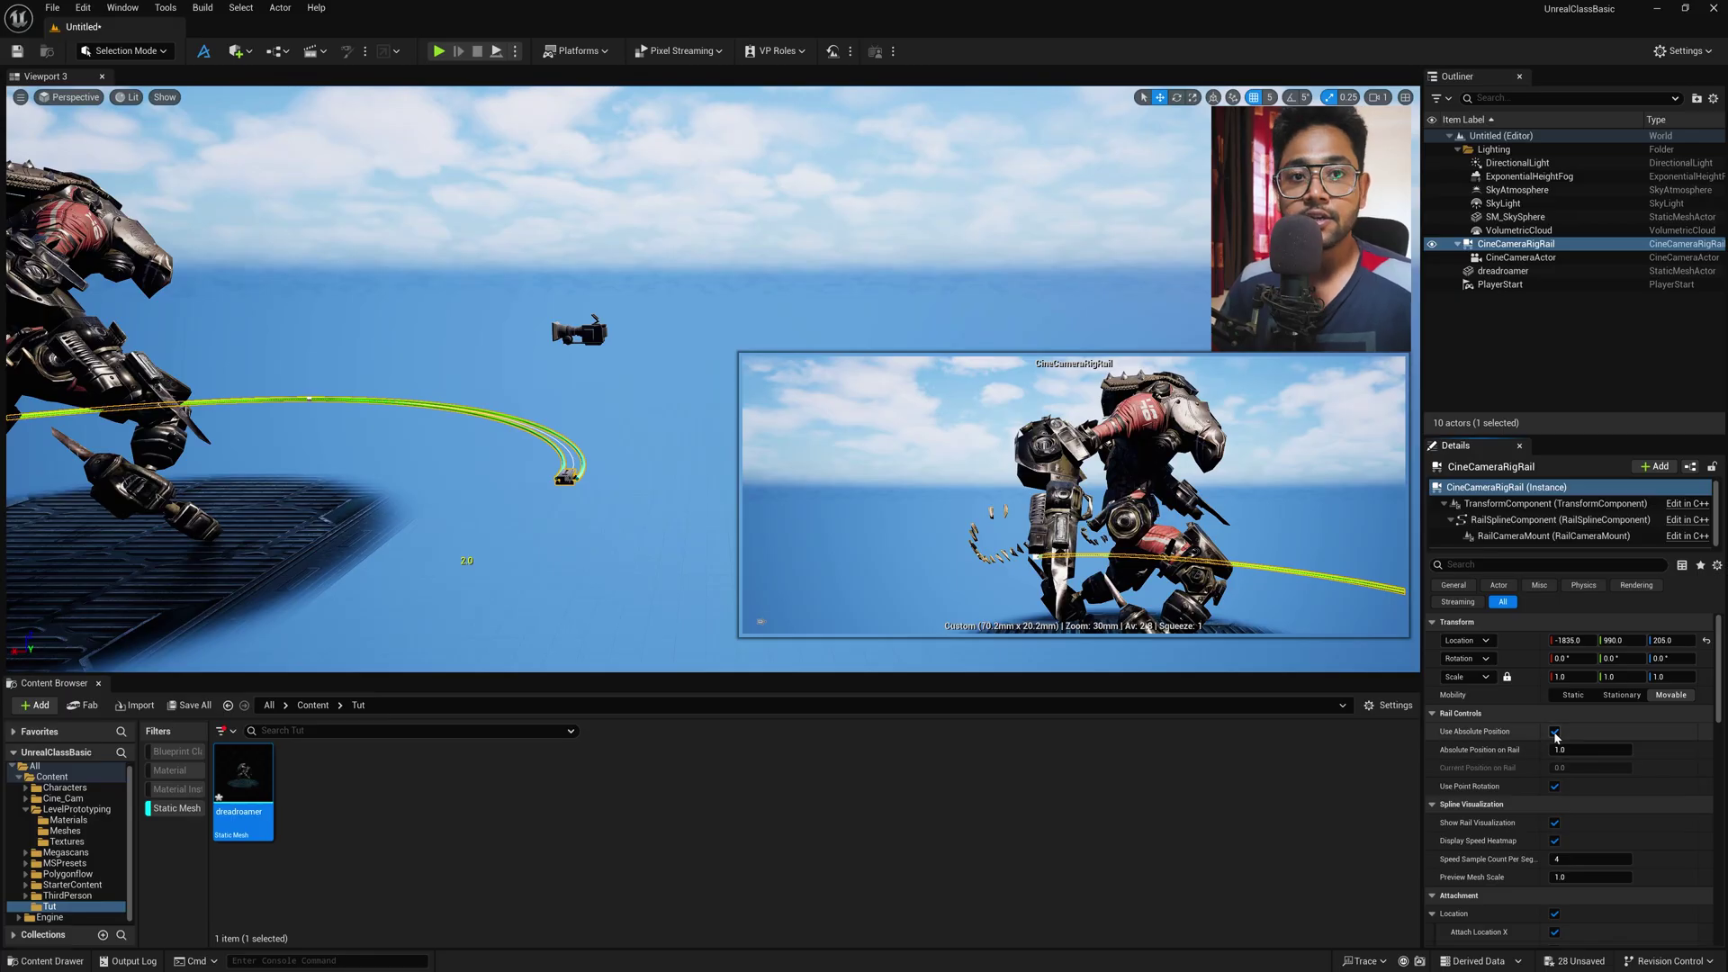
scroll(1526, 806, down, 8)
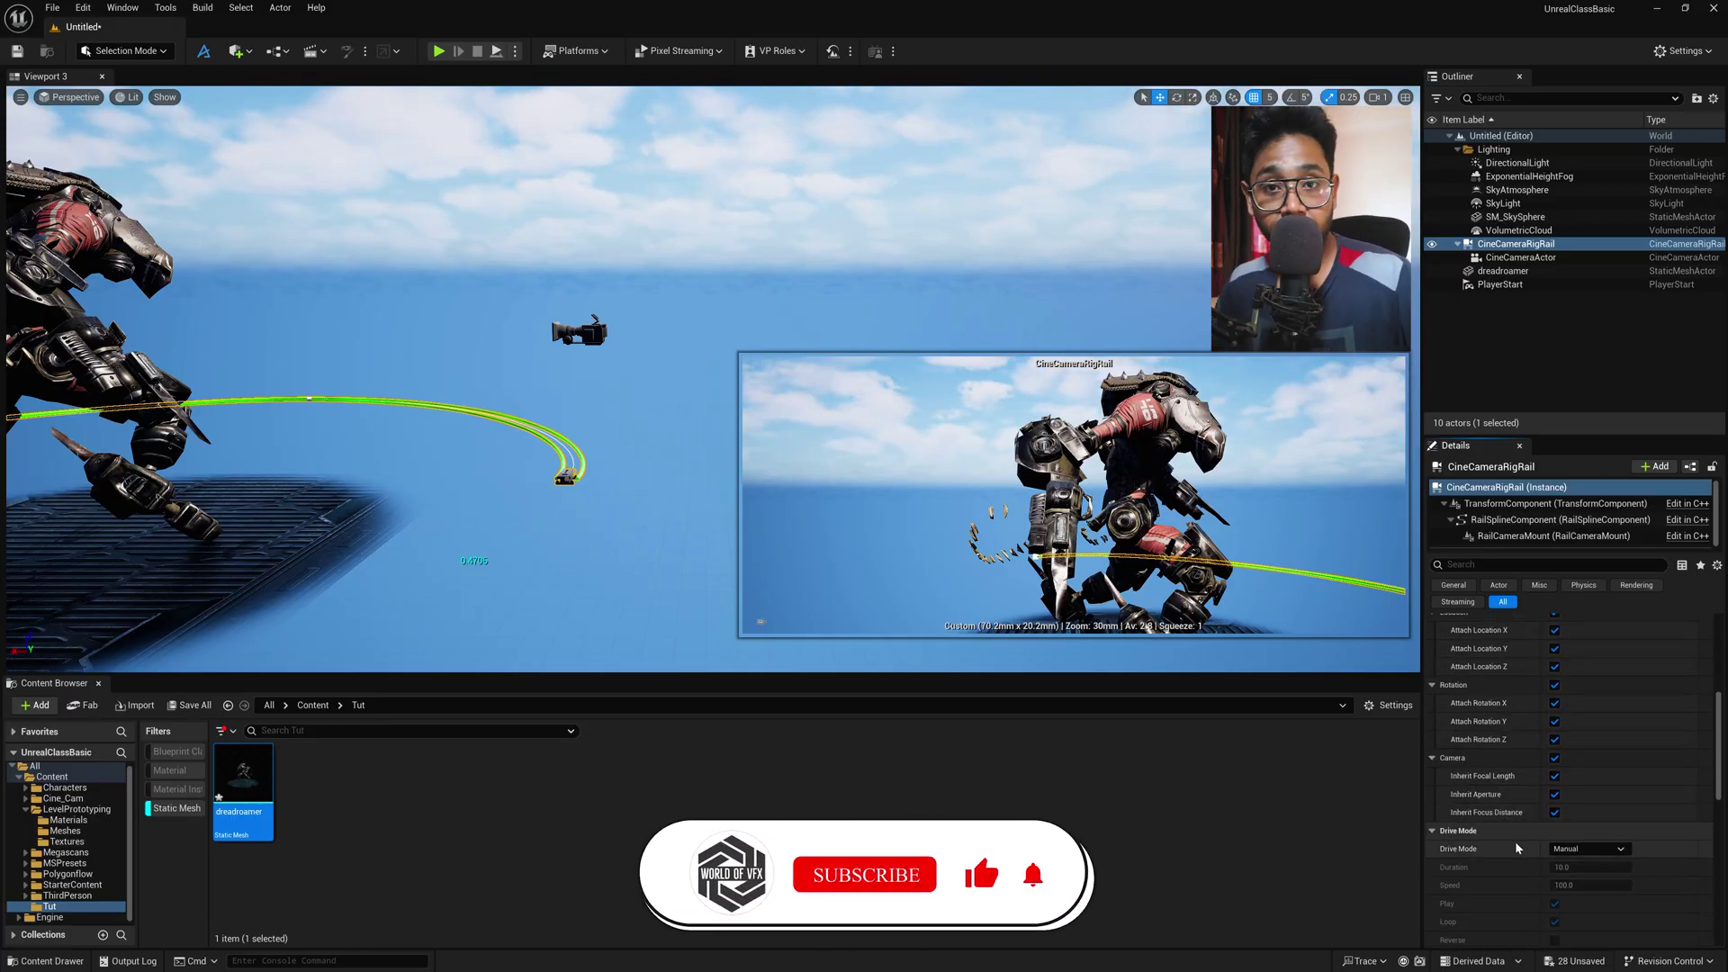
click(1570, 850)
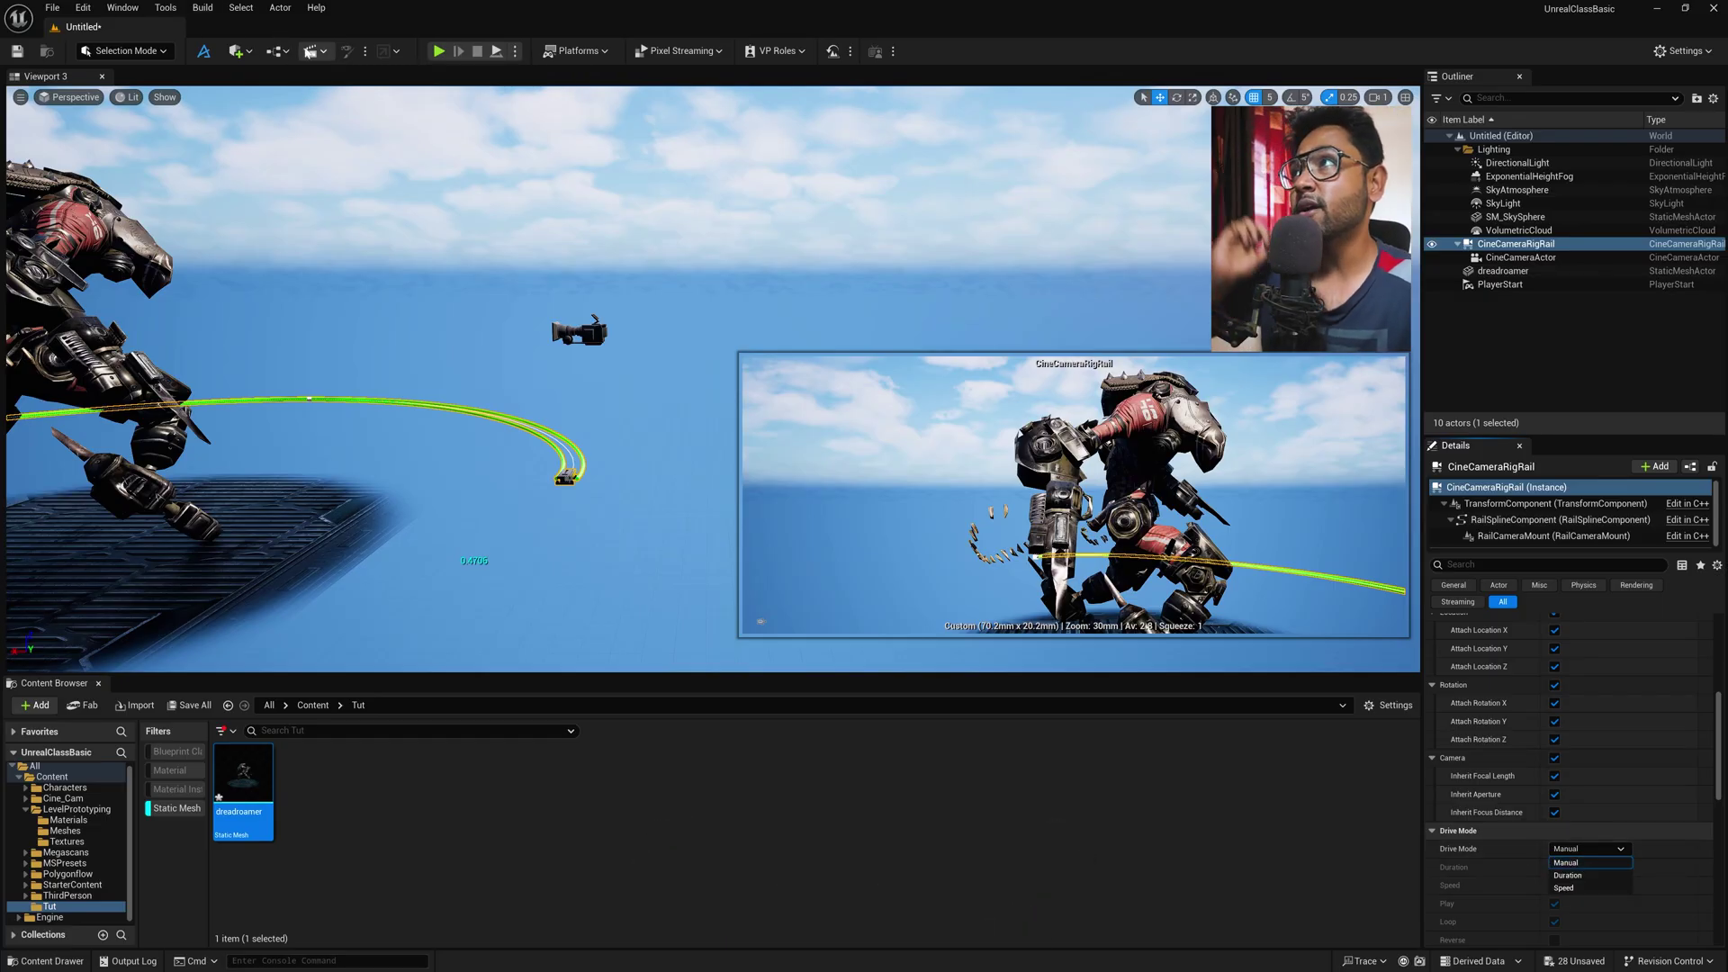
Add a level sequence saved in the Tut folder, replacing the existing NewLevelSequence asset.
click(311, 51)
click(396, 89)
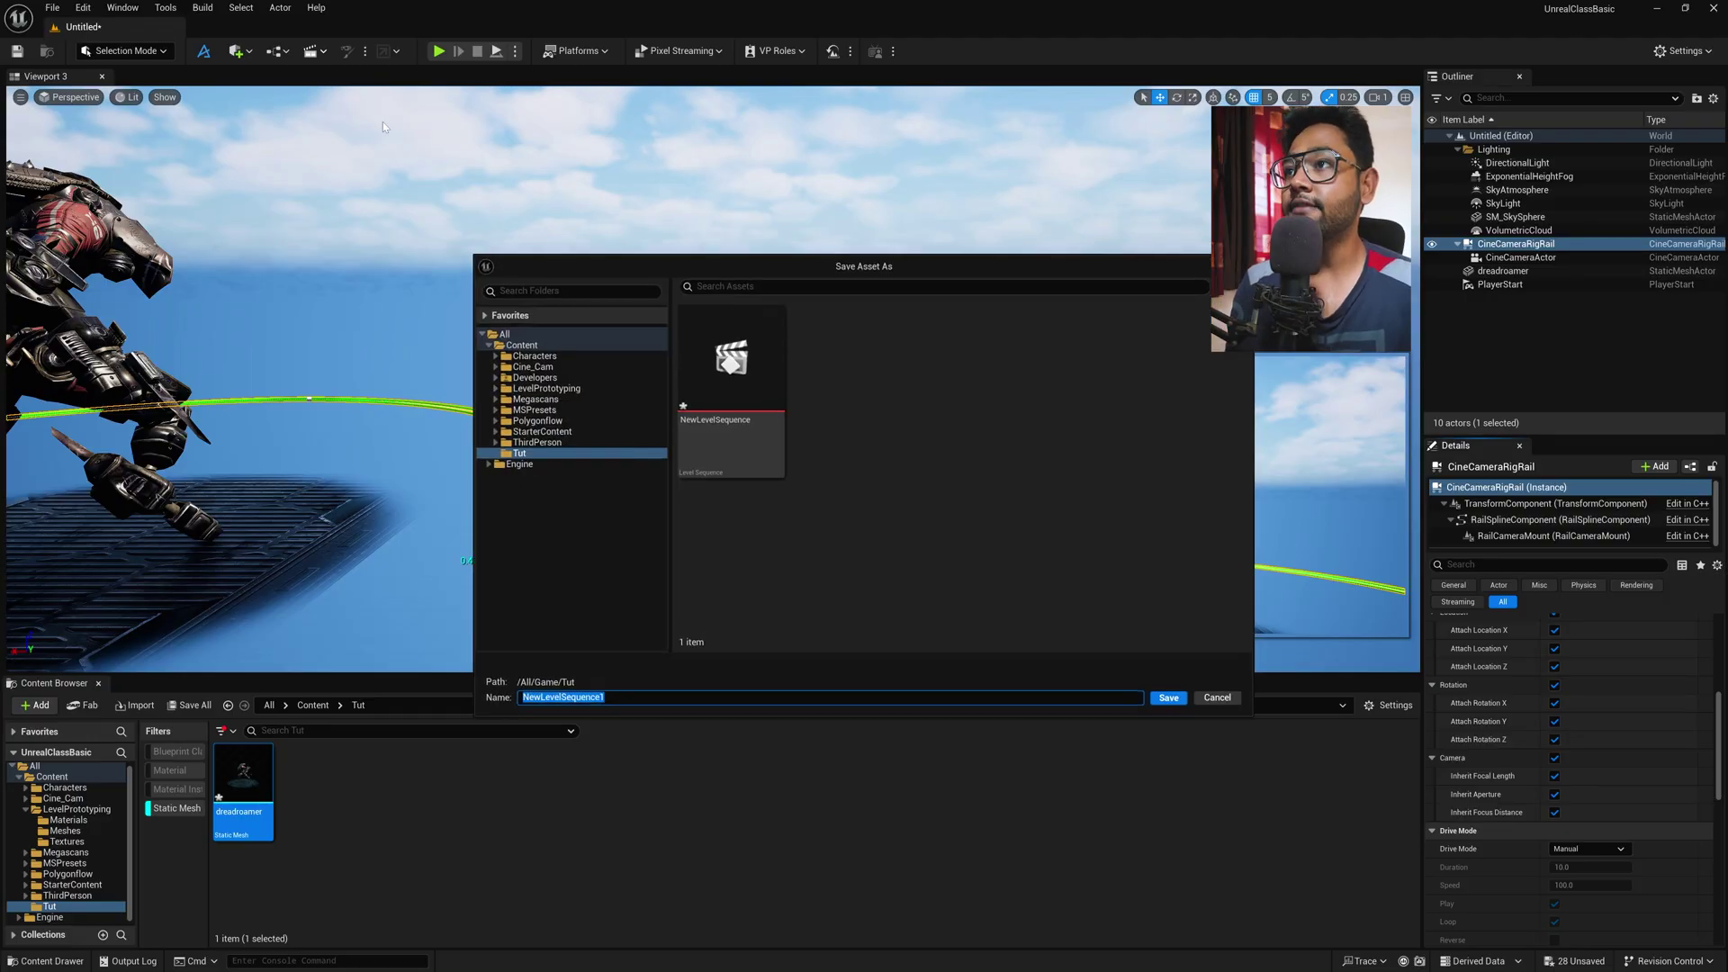
click(773, 472)
click(1181, 699)
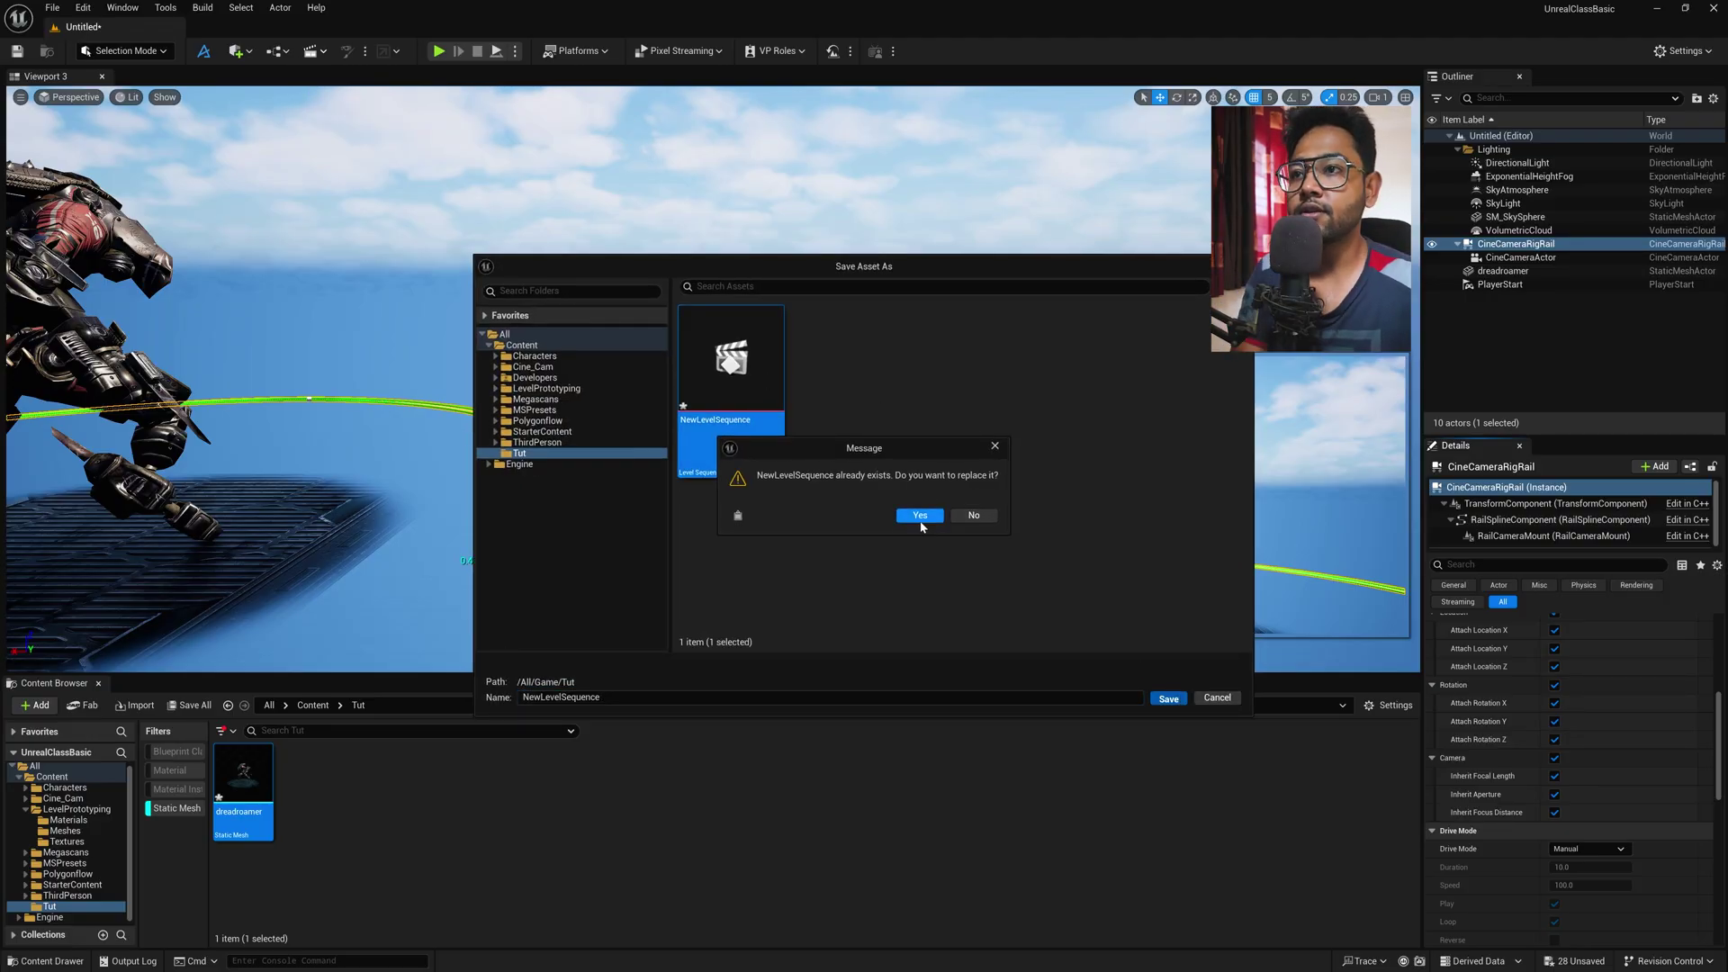
click(916, 514)
click(898, 542)
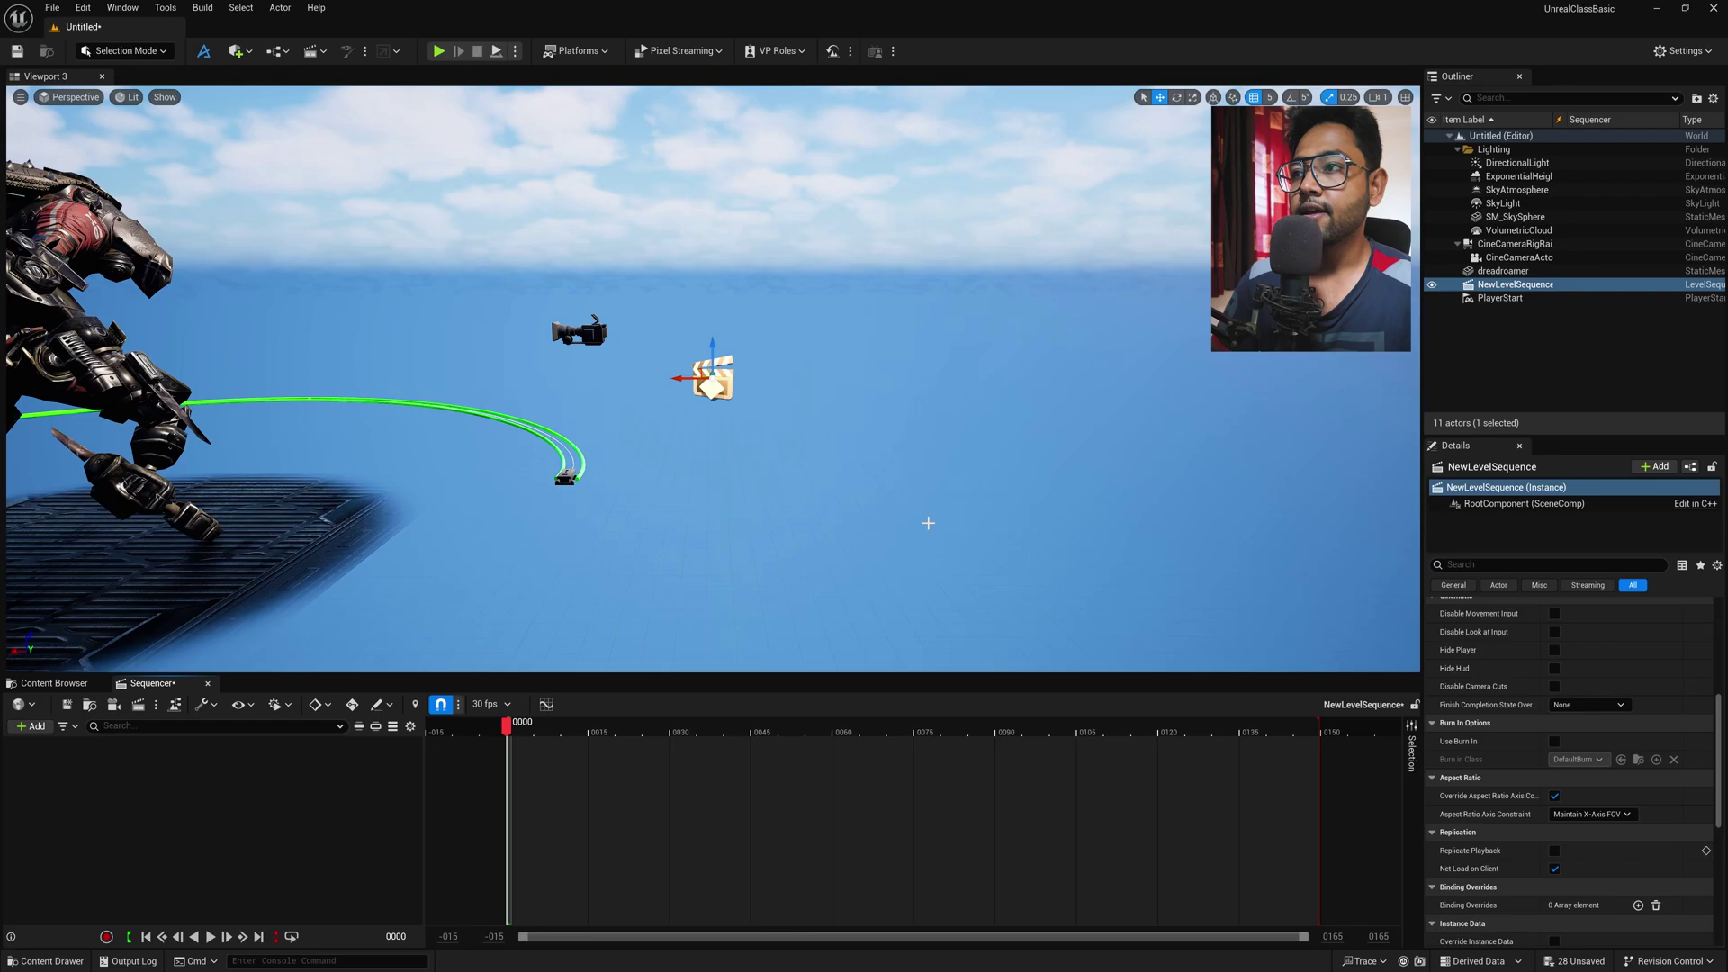
Add CineCameraRigRail and CineCameraActor to the level sequence together as tracks.
right_drag(744, 573, 1133, 510)
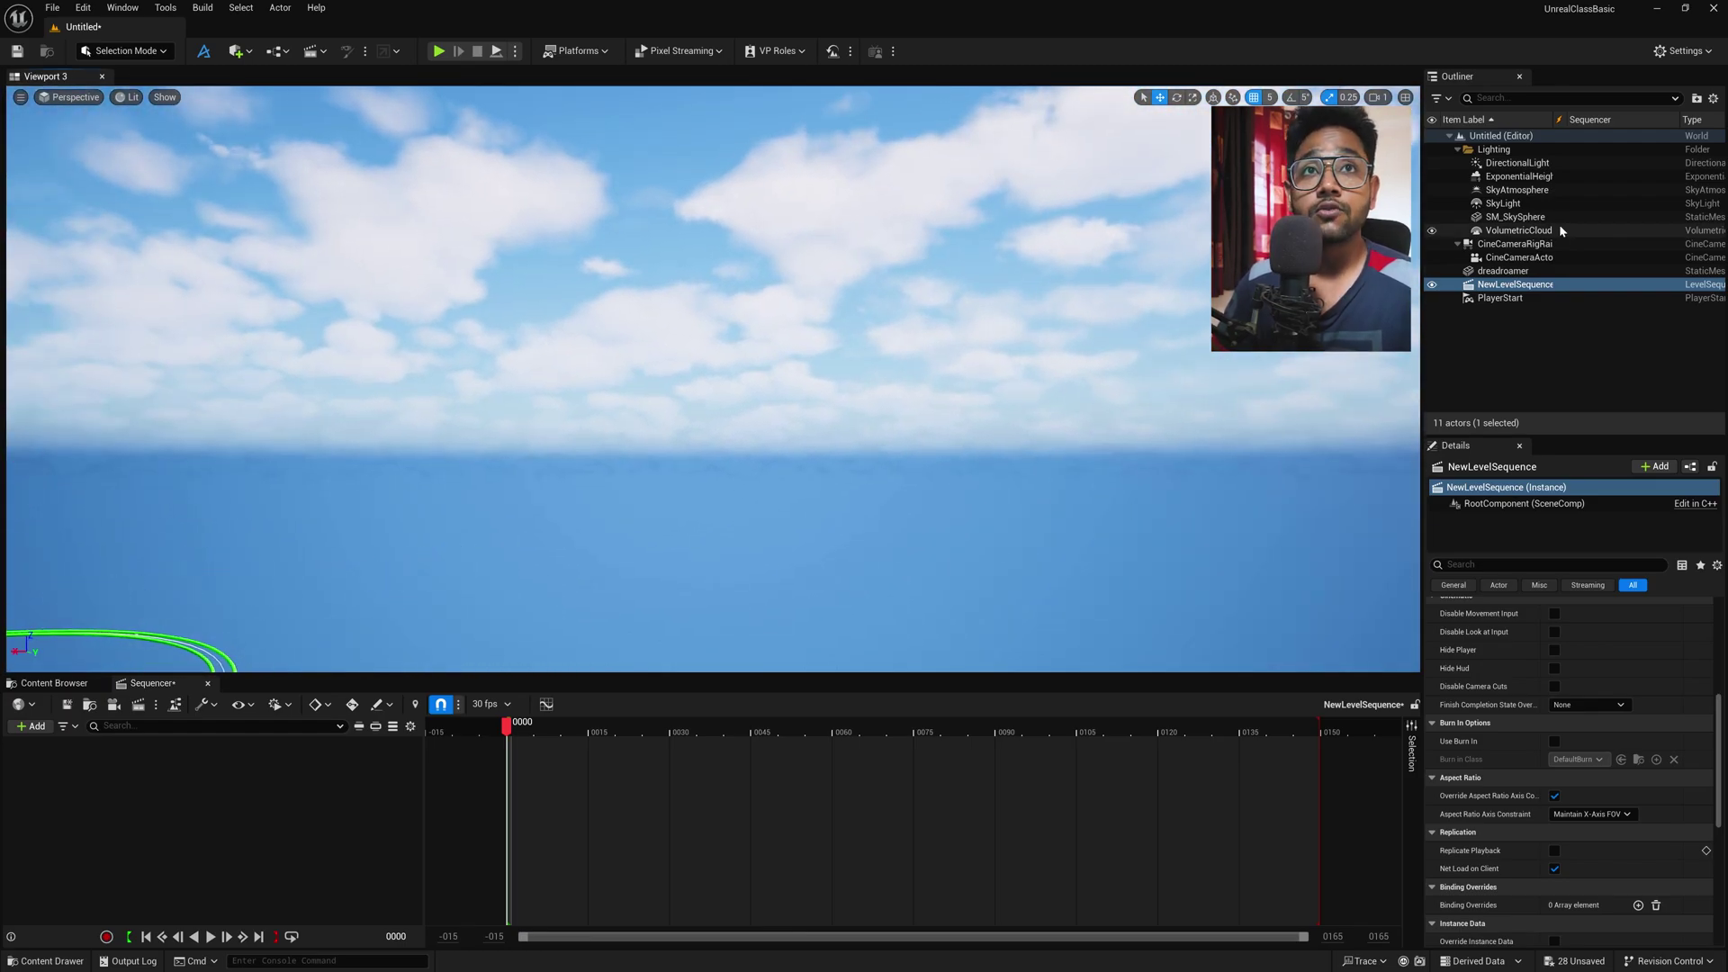
click(1530, 244)
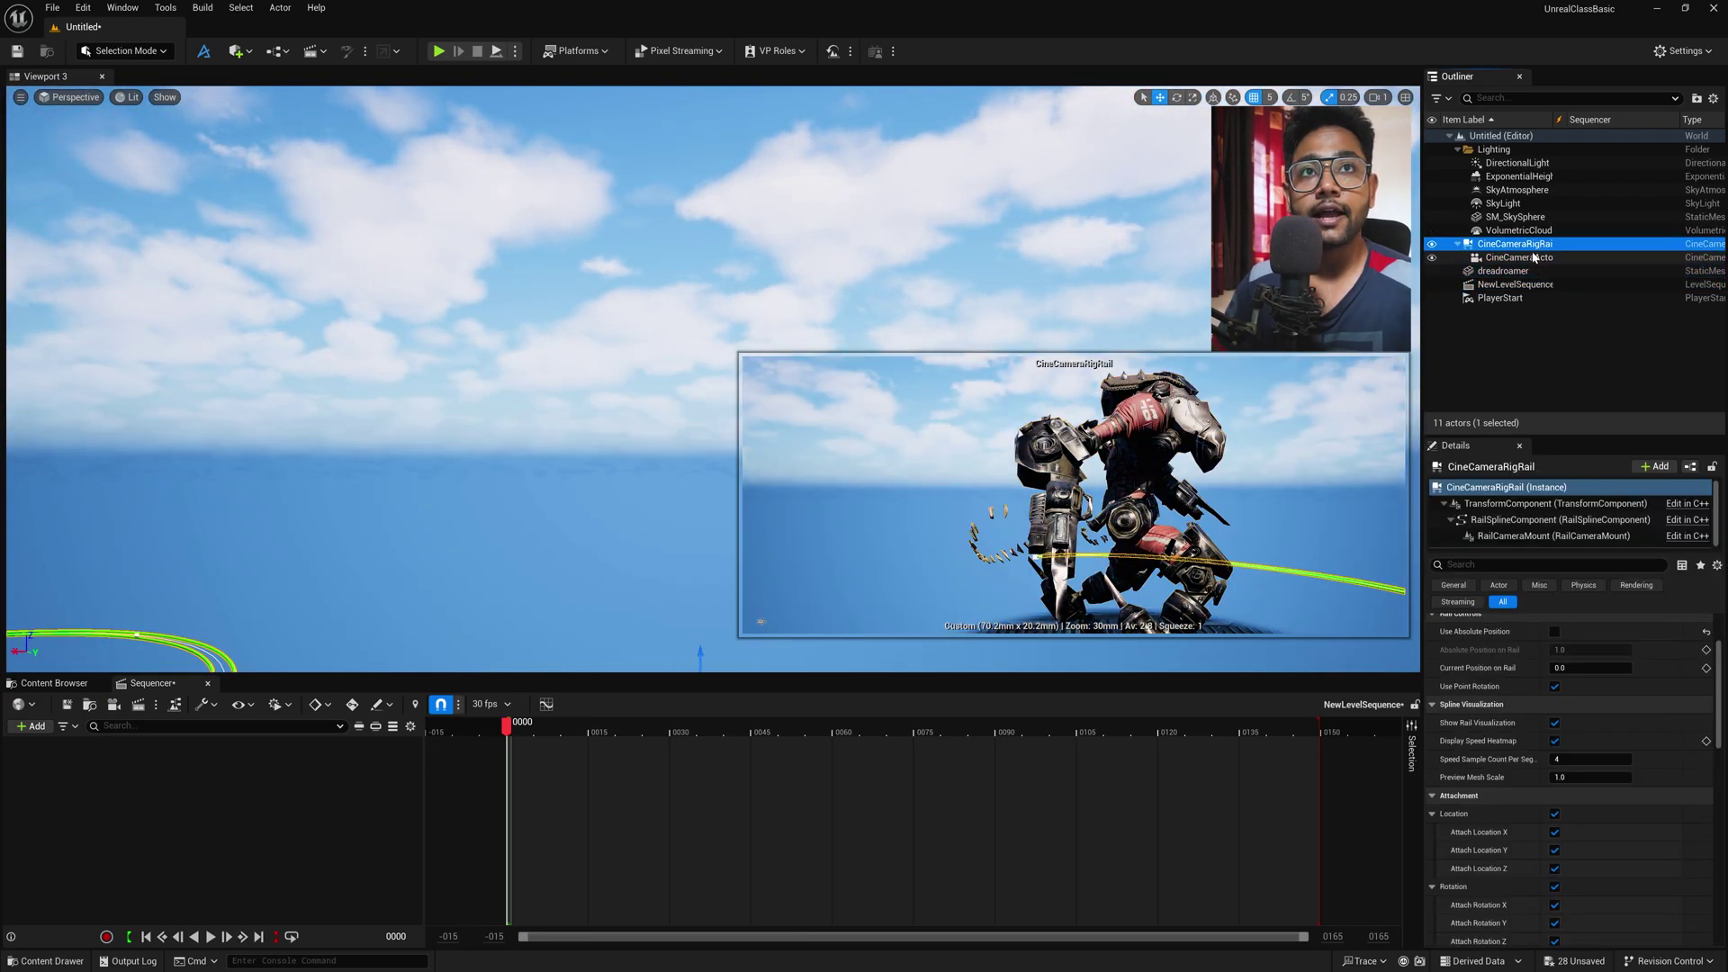
ctrl+click(1535, 258)
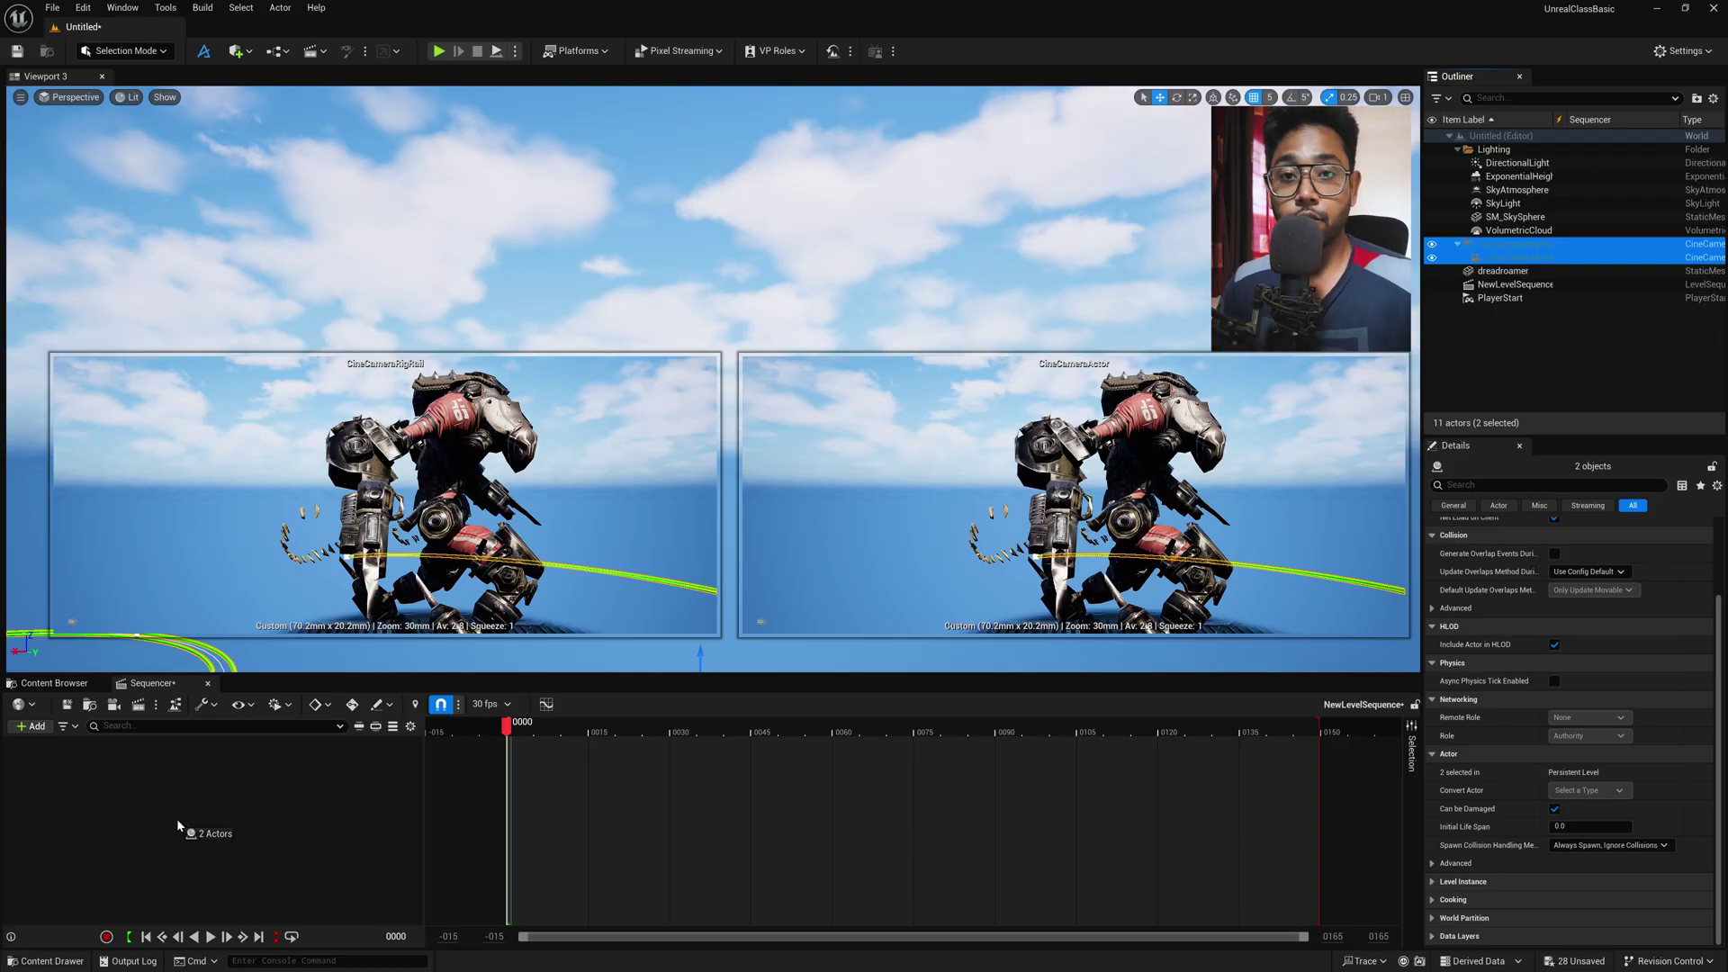
drag(177, 818, 184, 821)
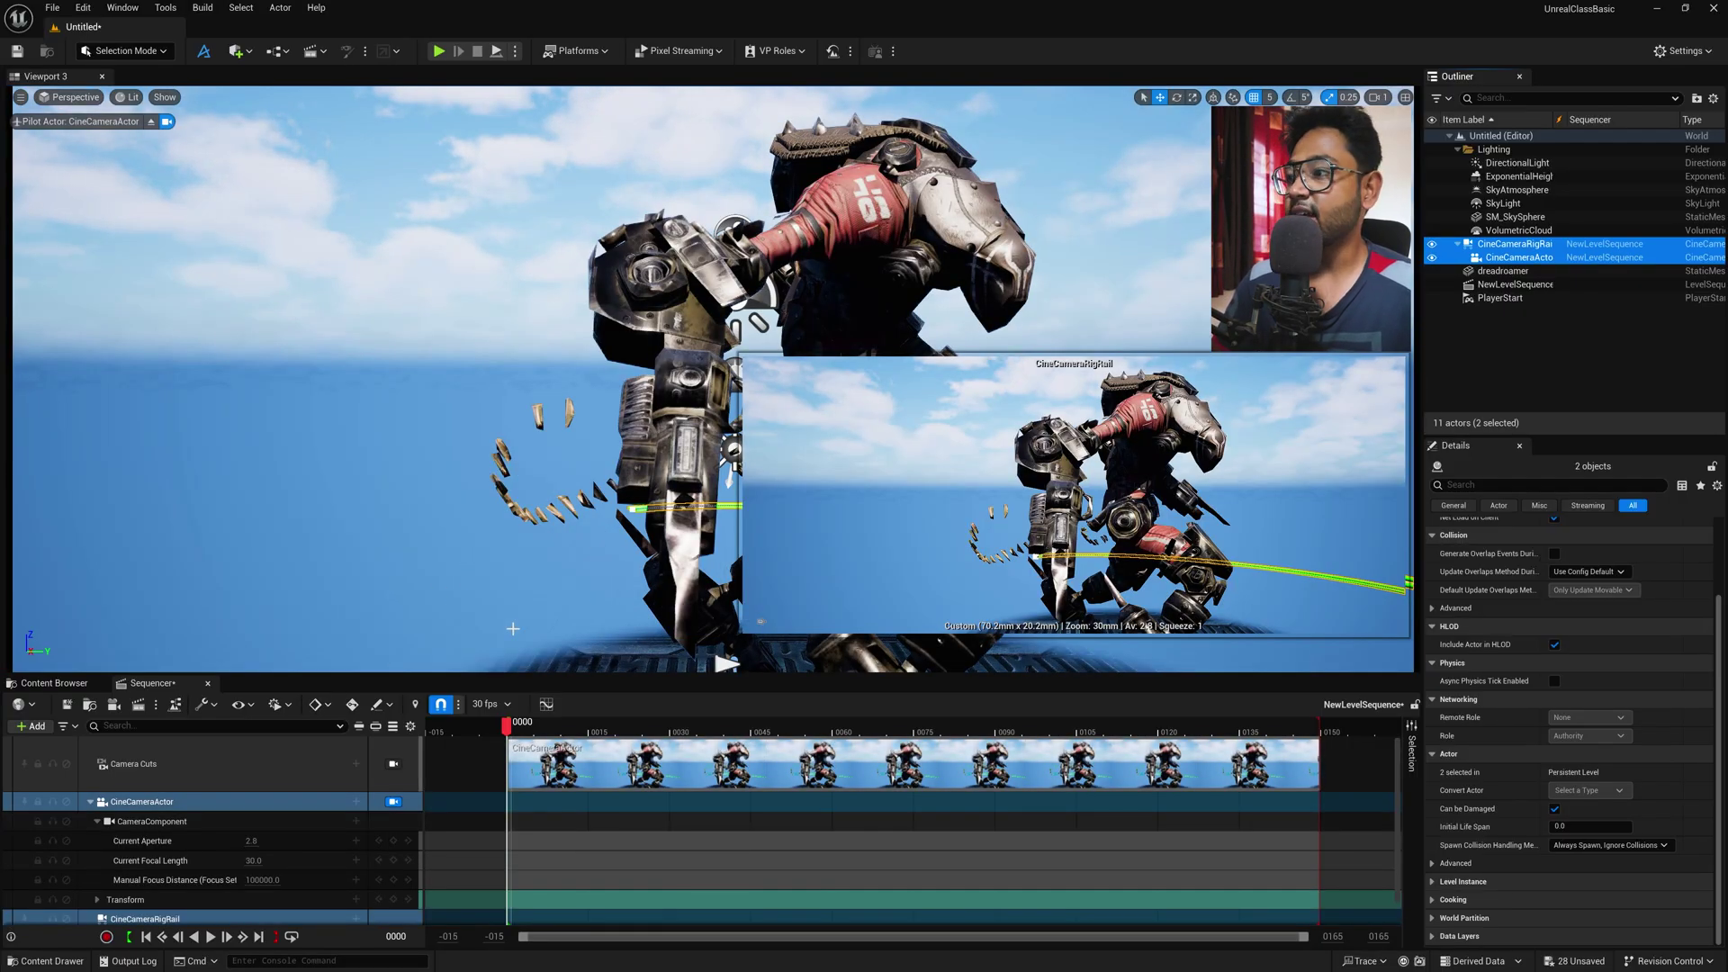
Look through CineCameraActor in the viewport and scrub the sequence to frame 42.
click(151, 121)
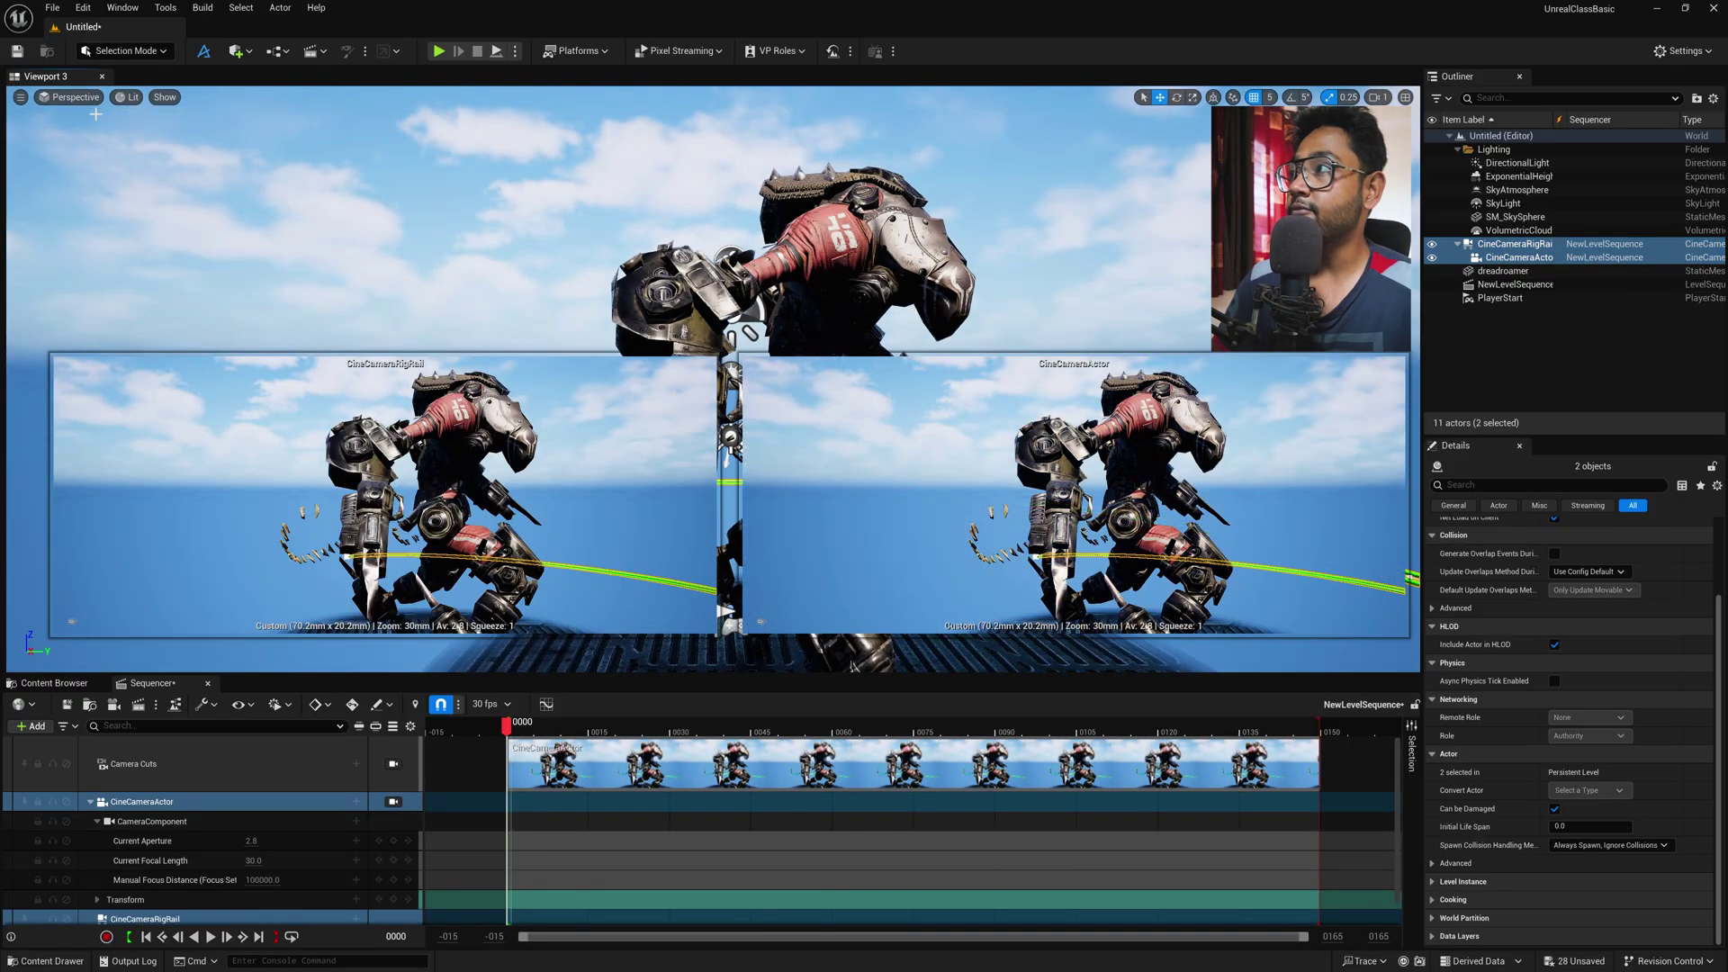
click(189, 153)
click(74, 96)
click(94, 264)
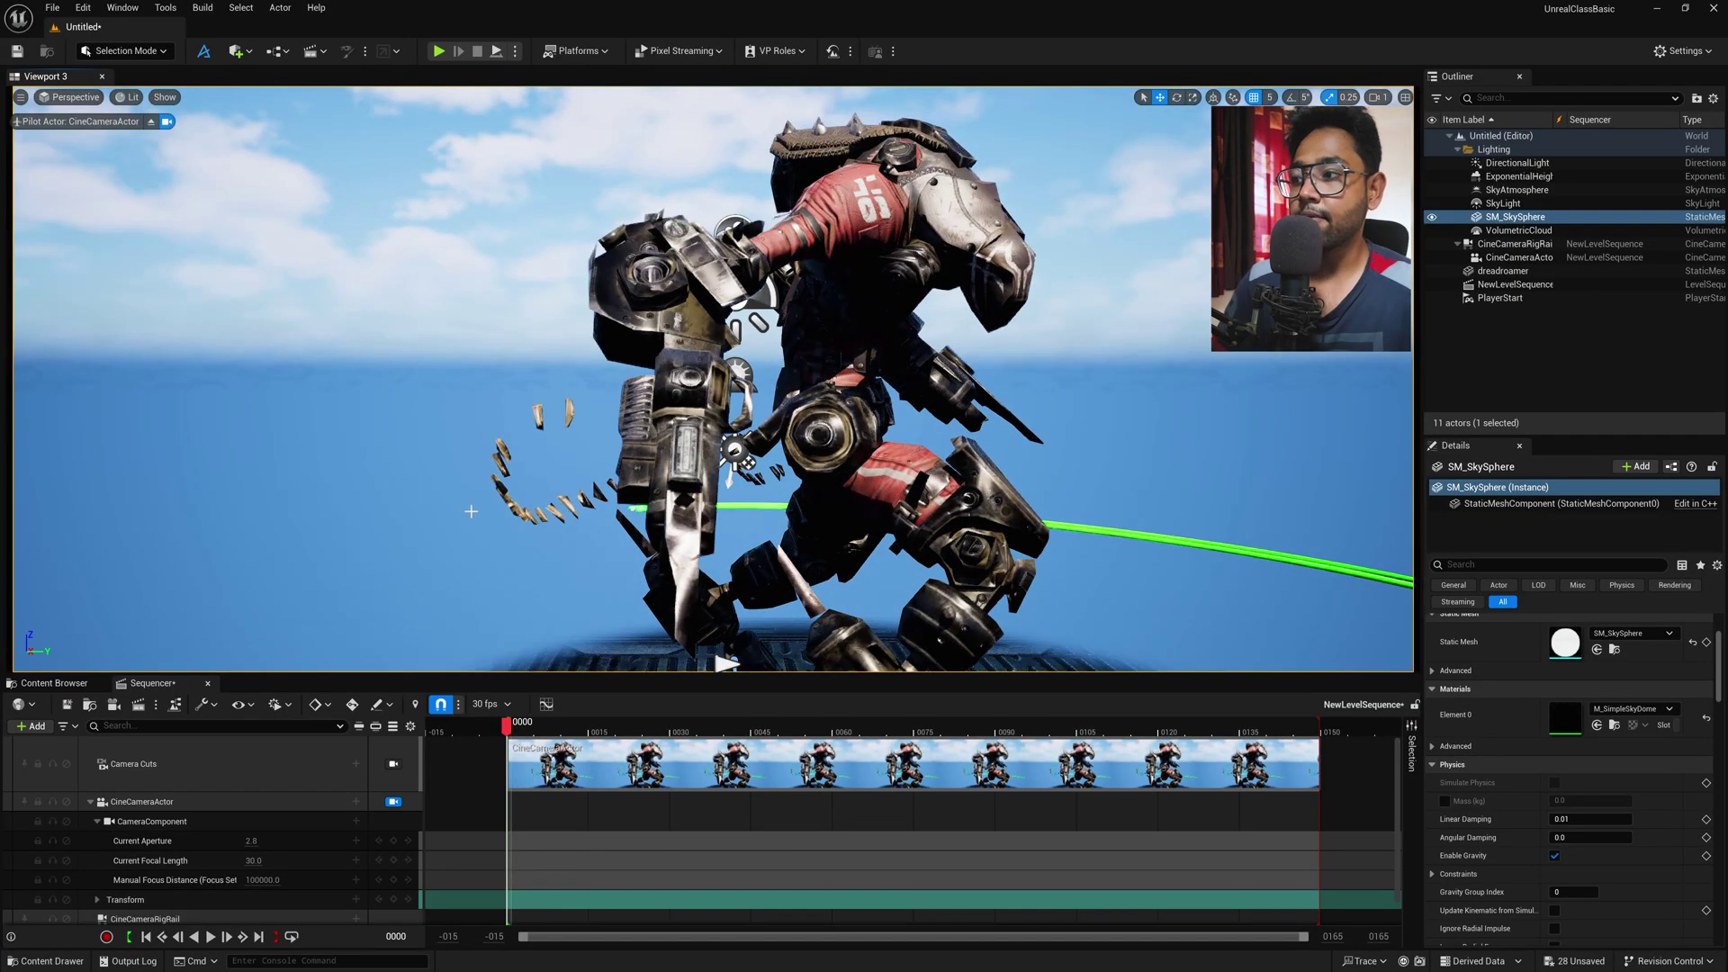
drag(612, 717, 734, 720)
Set CineCameraRigRail's Drive Mode to Duration.
click(1521, 244)
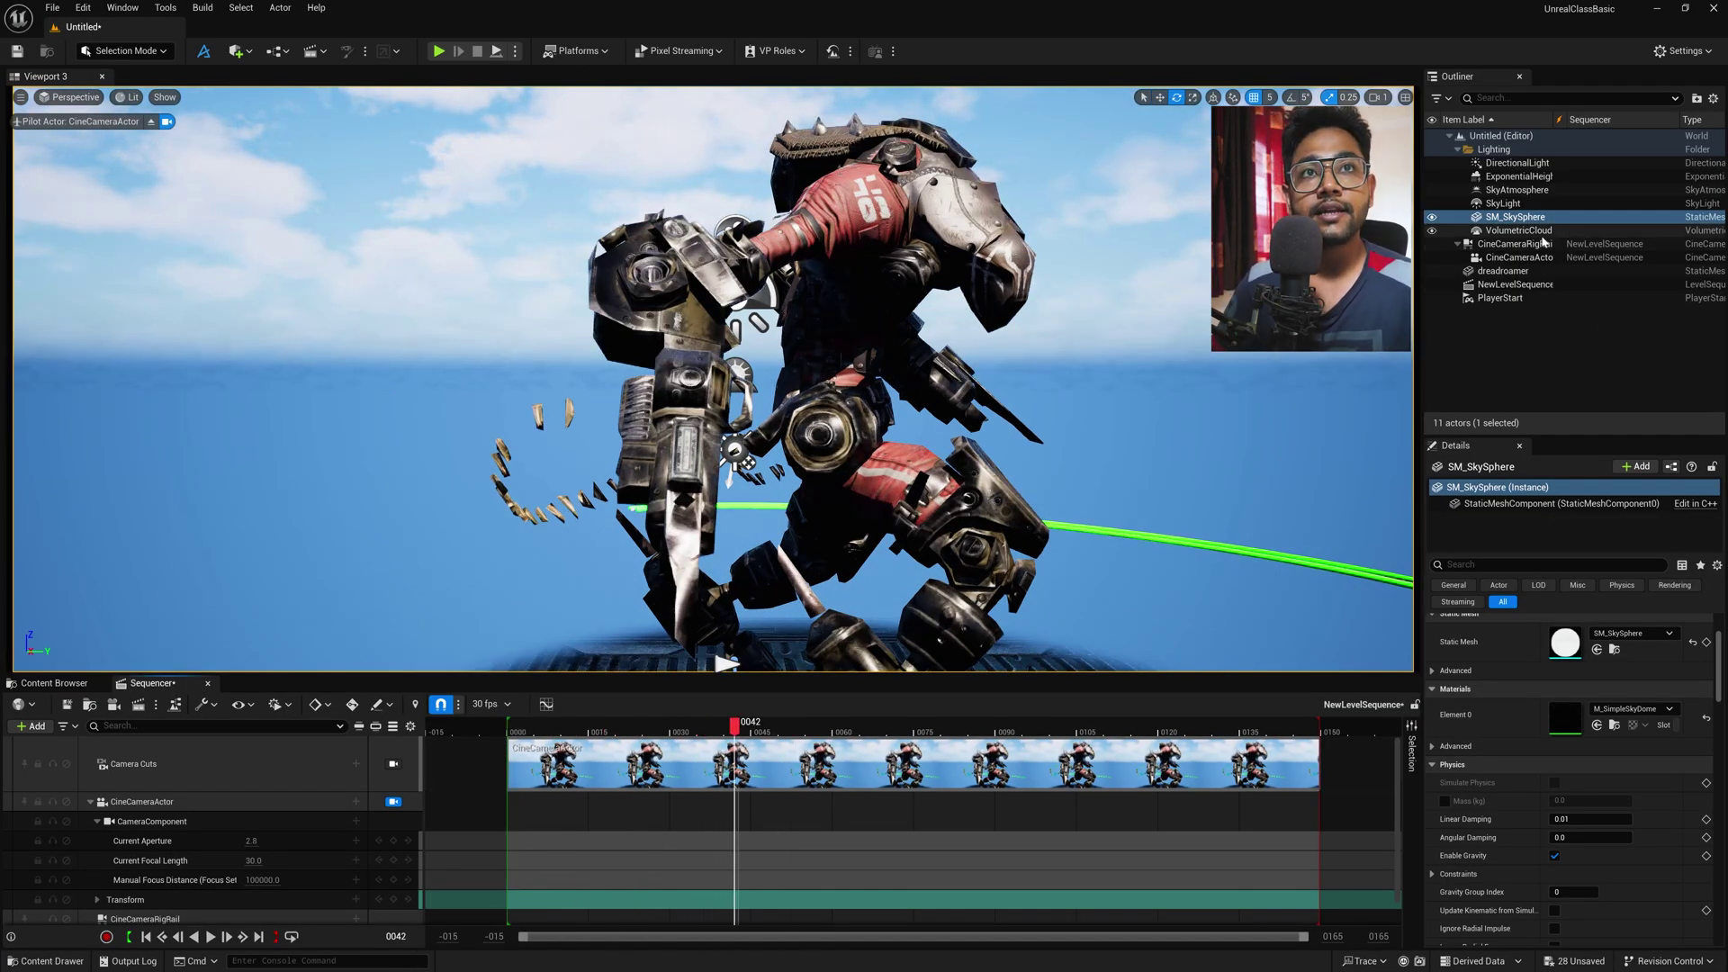
scroll(1536, 699, down, 5)
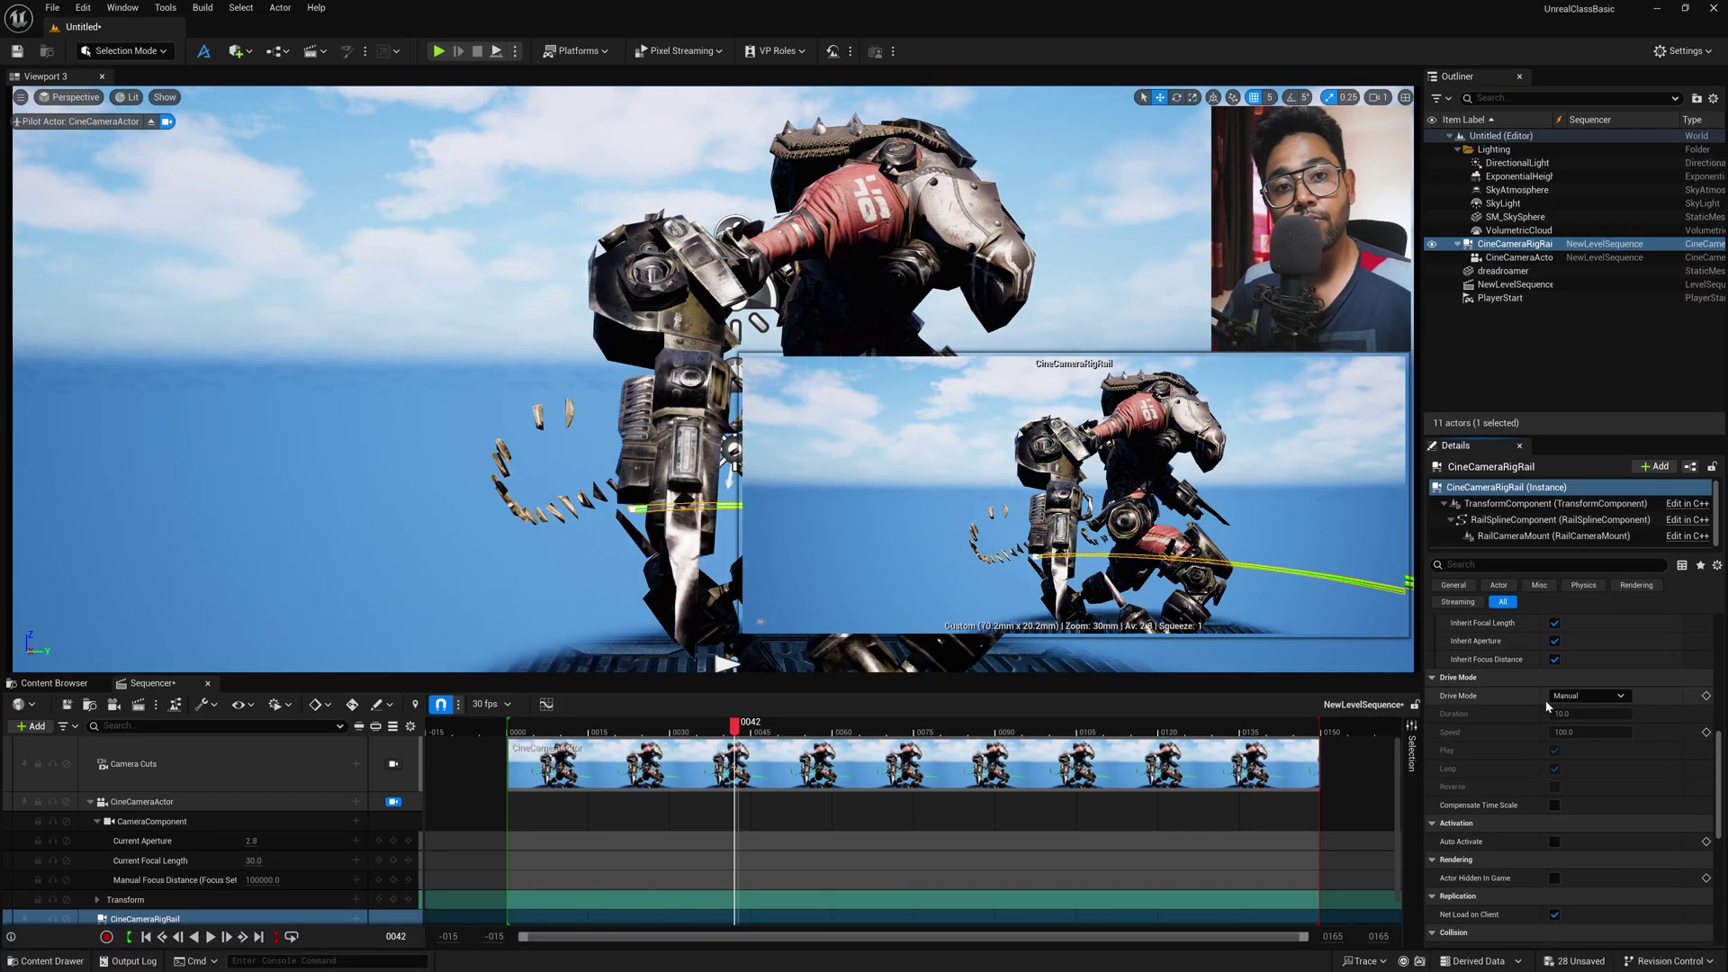
click(1557, 698)
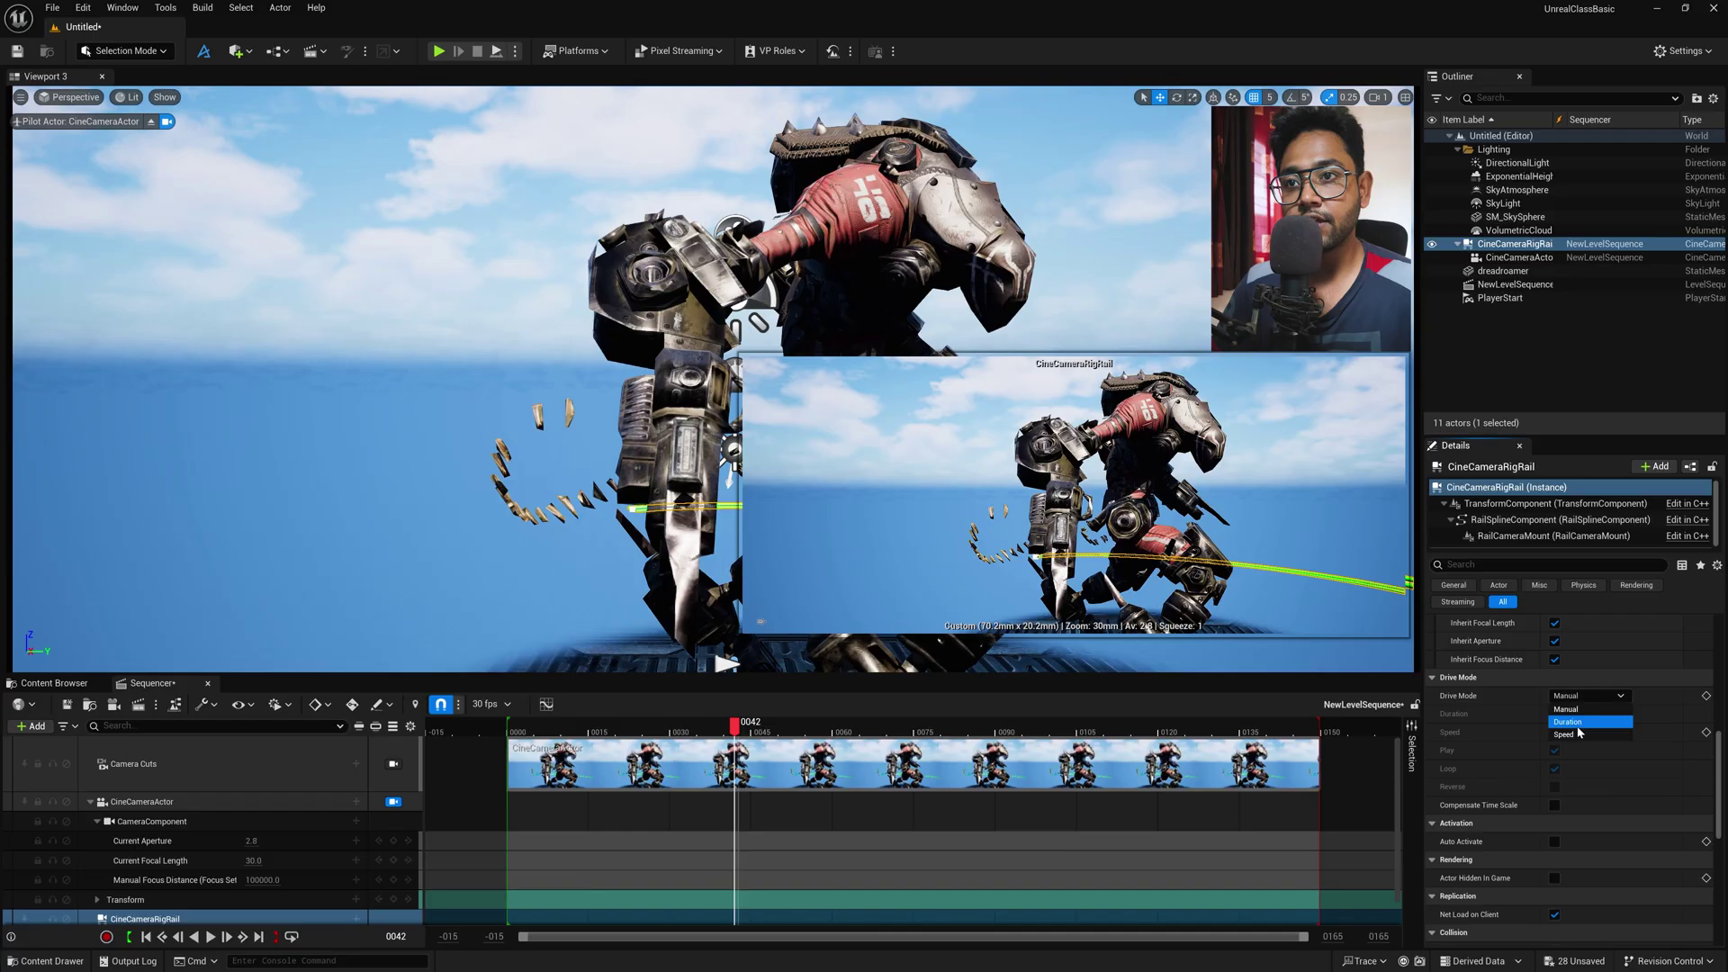
click(1577, 733)
click(907, 260)
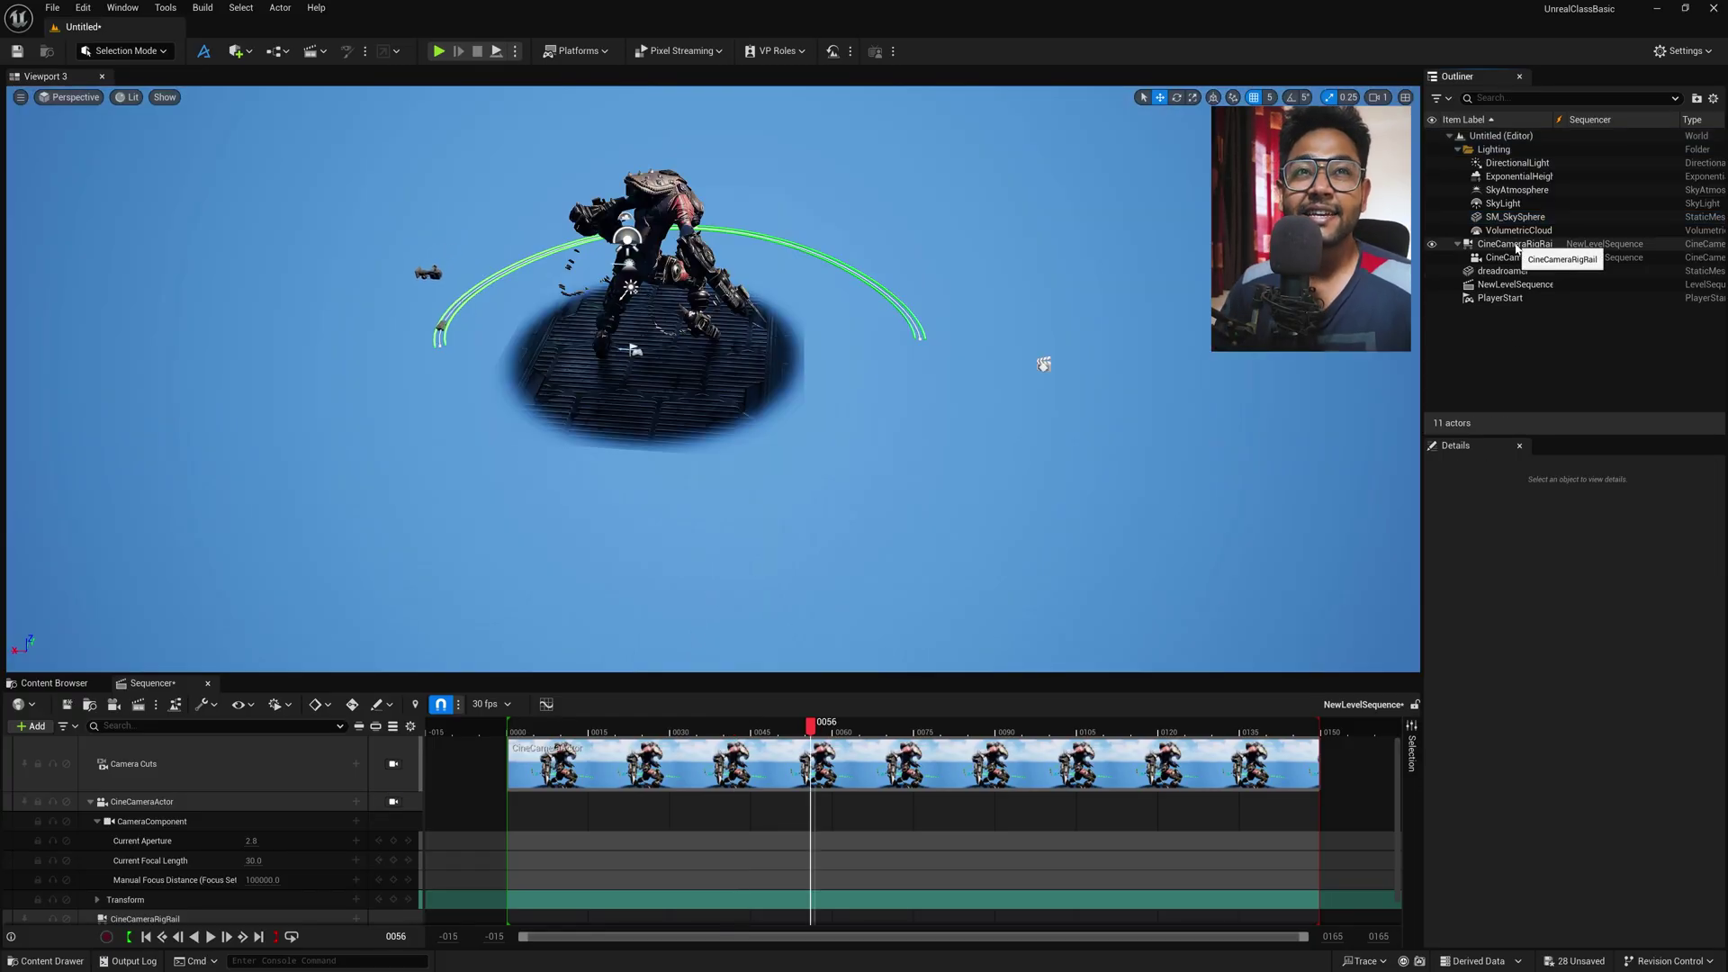
Turn off Use Point Rotation for CineCameraRigRail.
click(1514, 242)
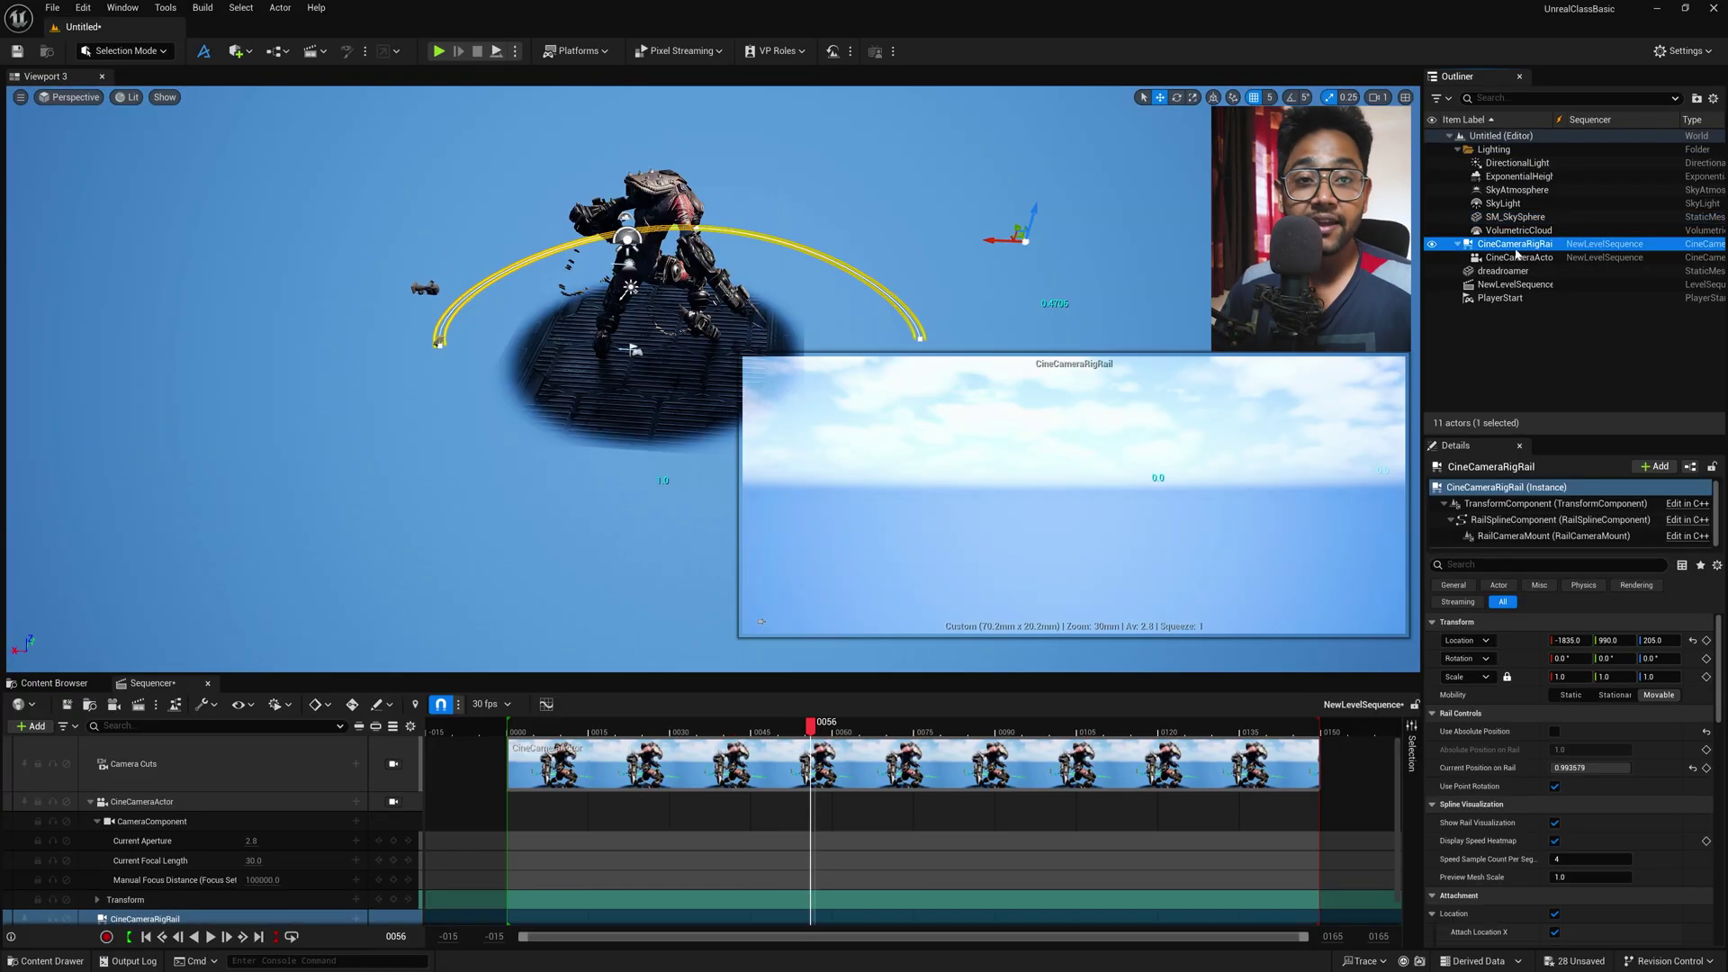
click(1554, 788)
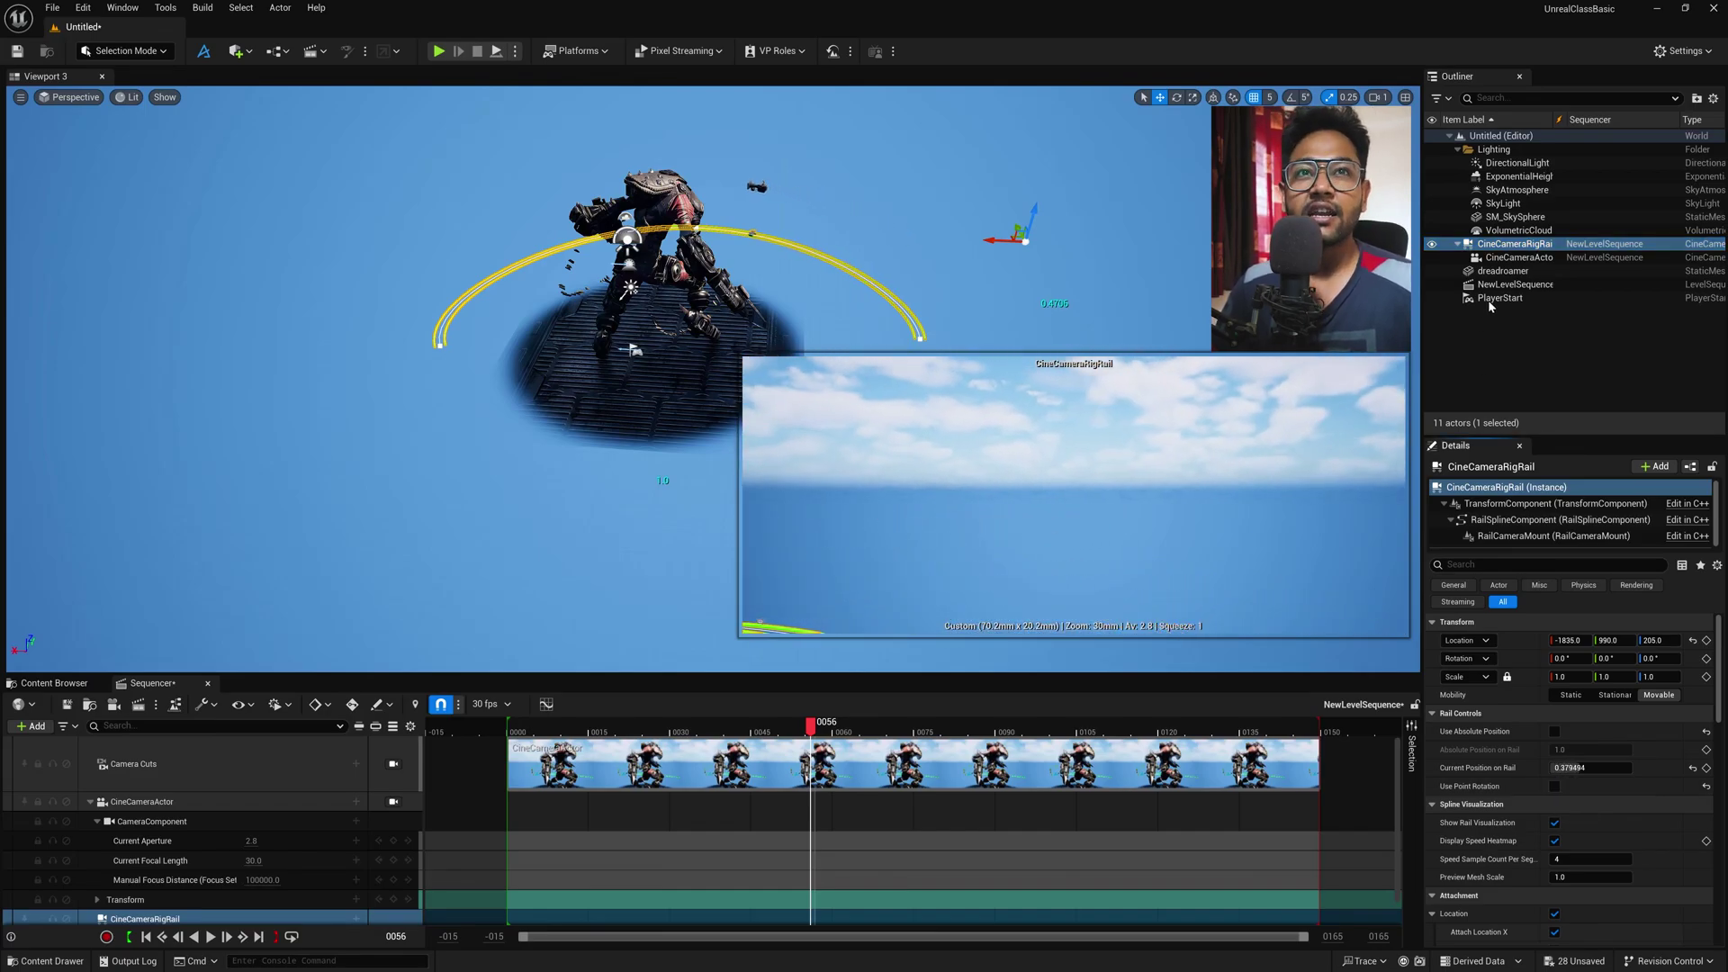
Enable look-at tracking on CineCameraActor with the dreadroamer robot as the actor to track.
click(1529, 259)
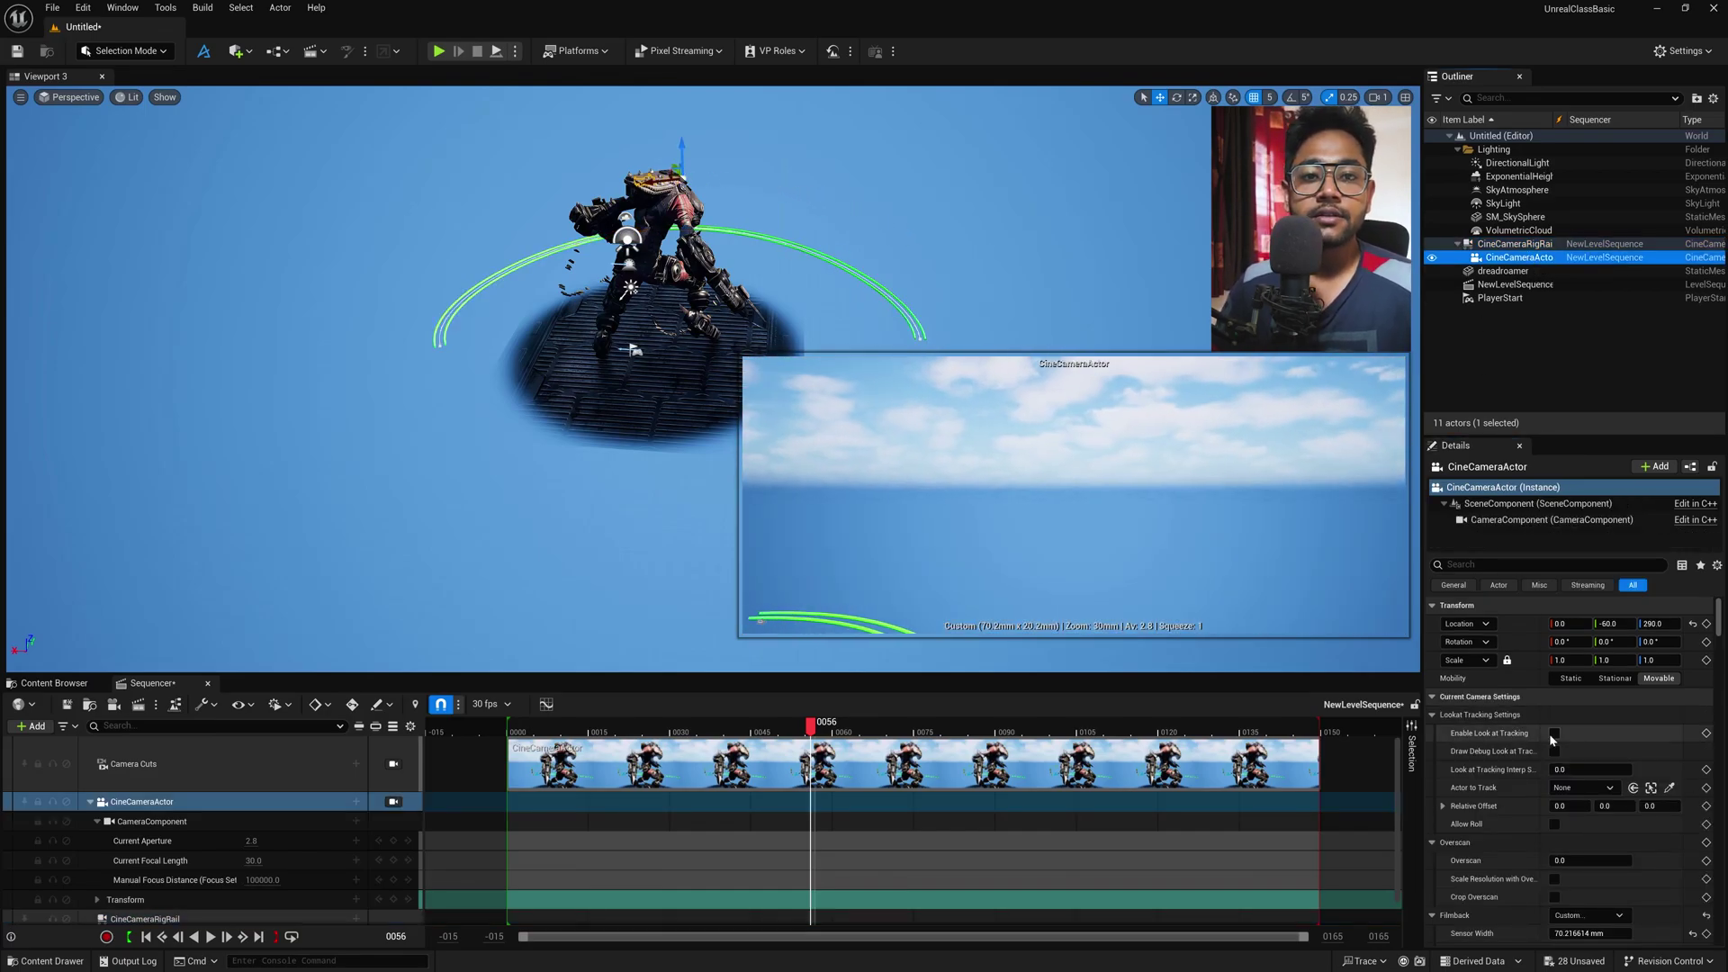
click(1553, 734)
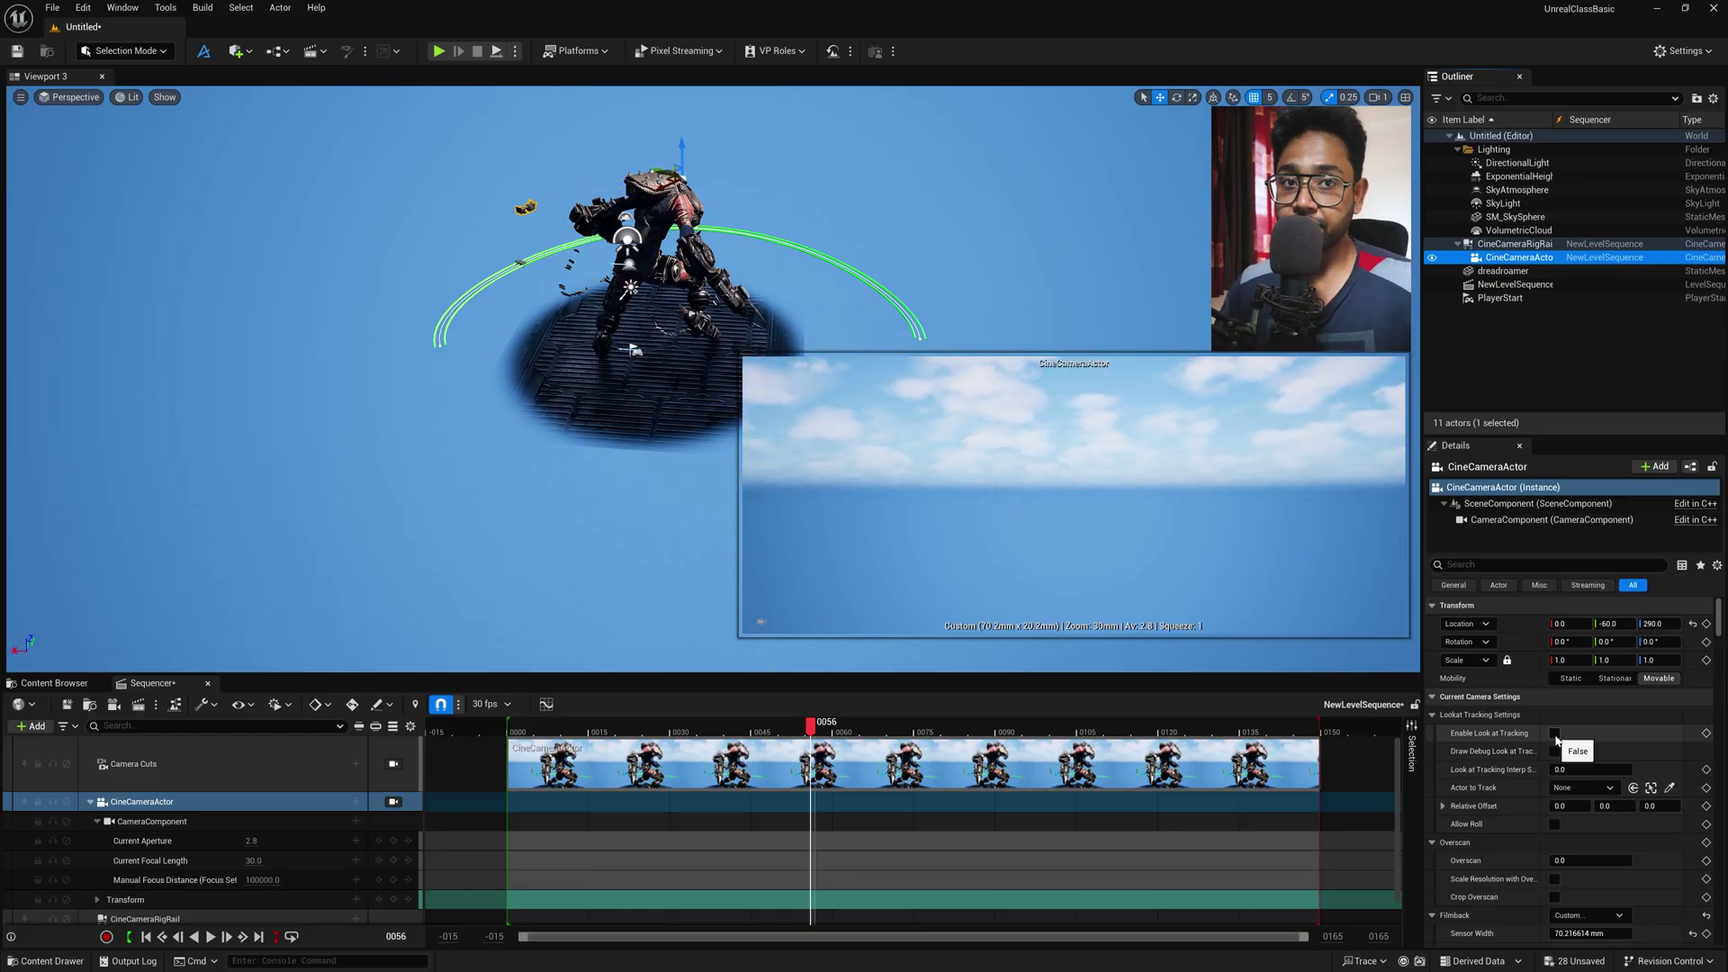
click(1669, 788)
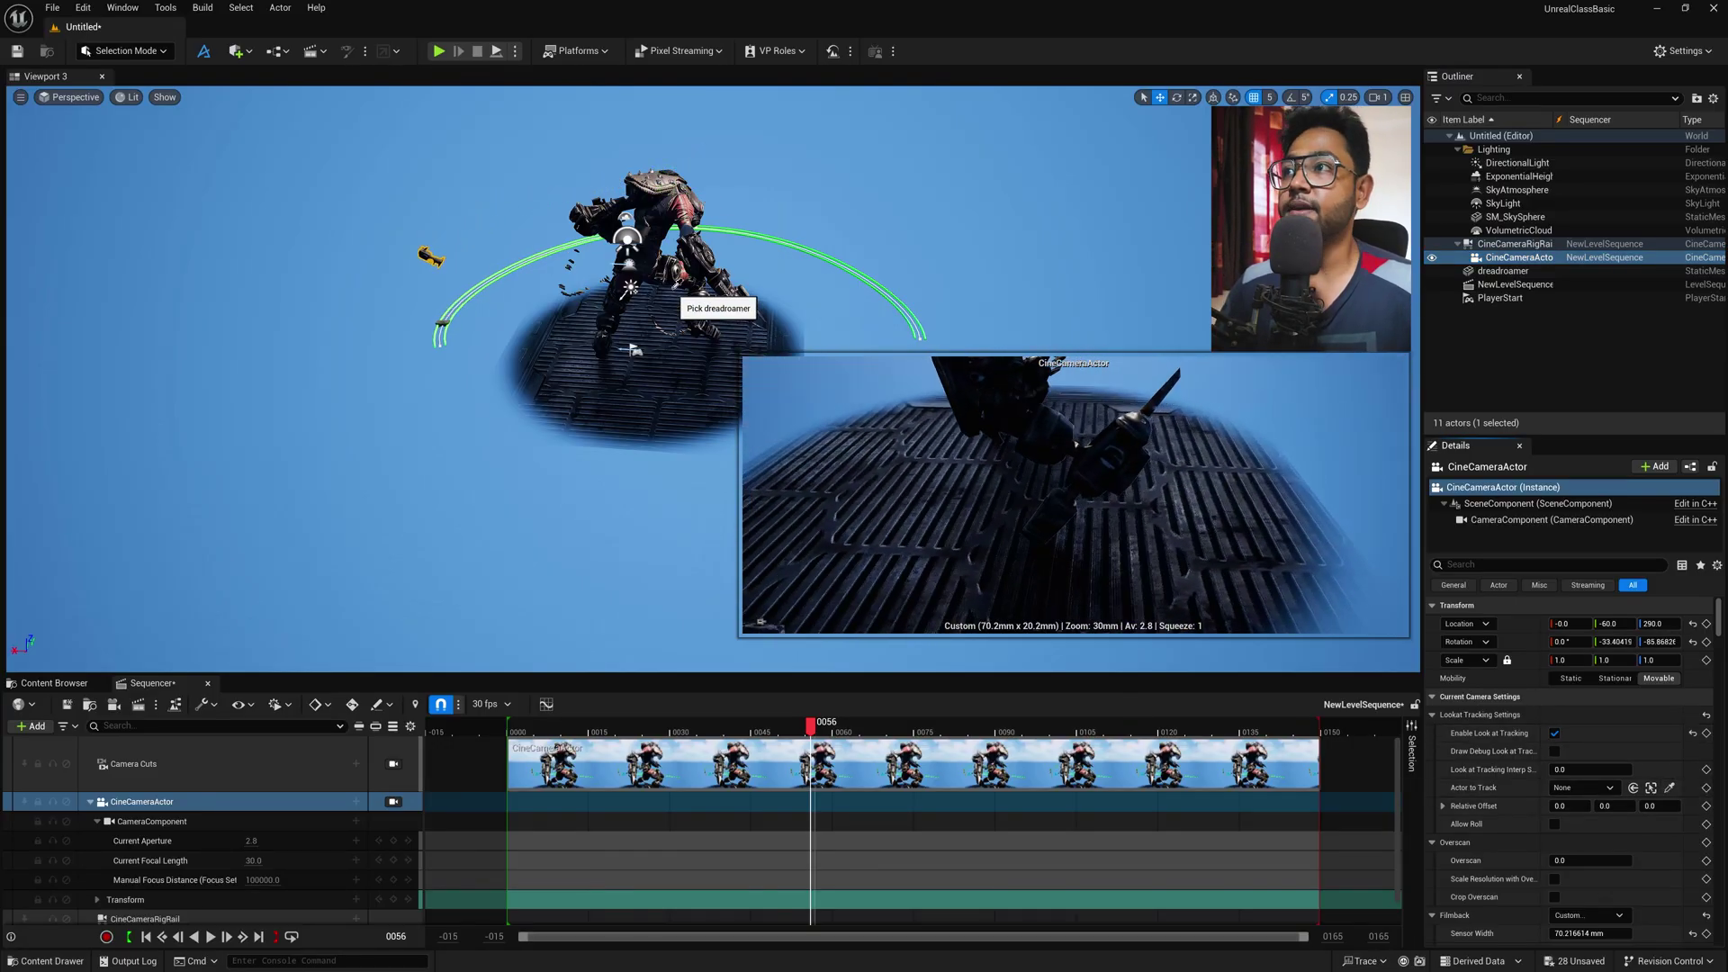
click(647, 253)
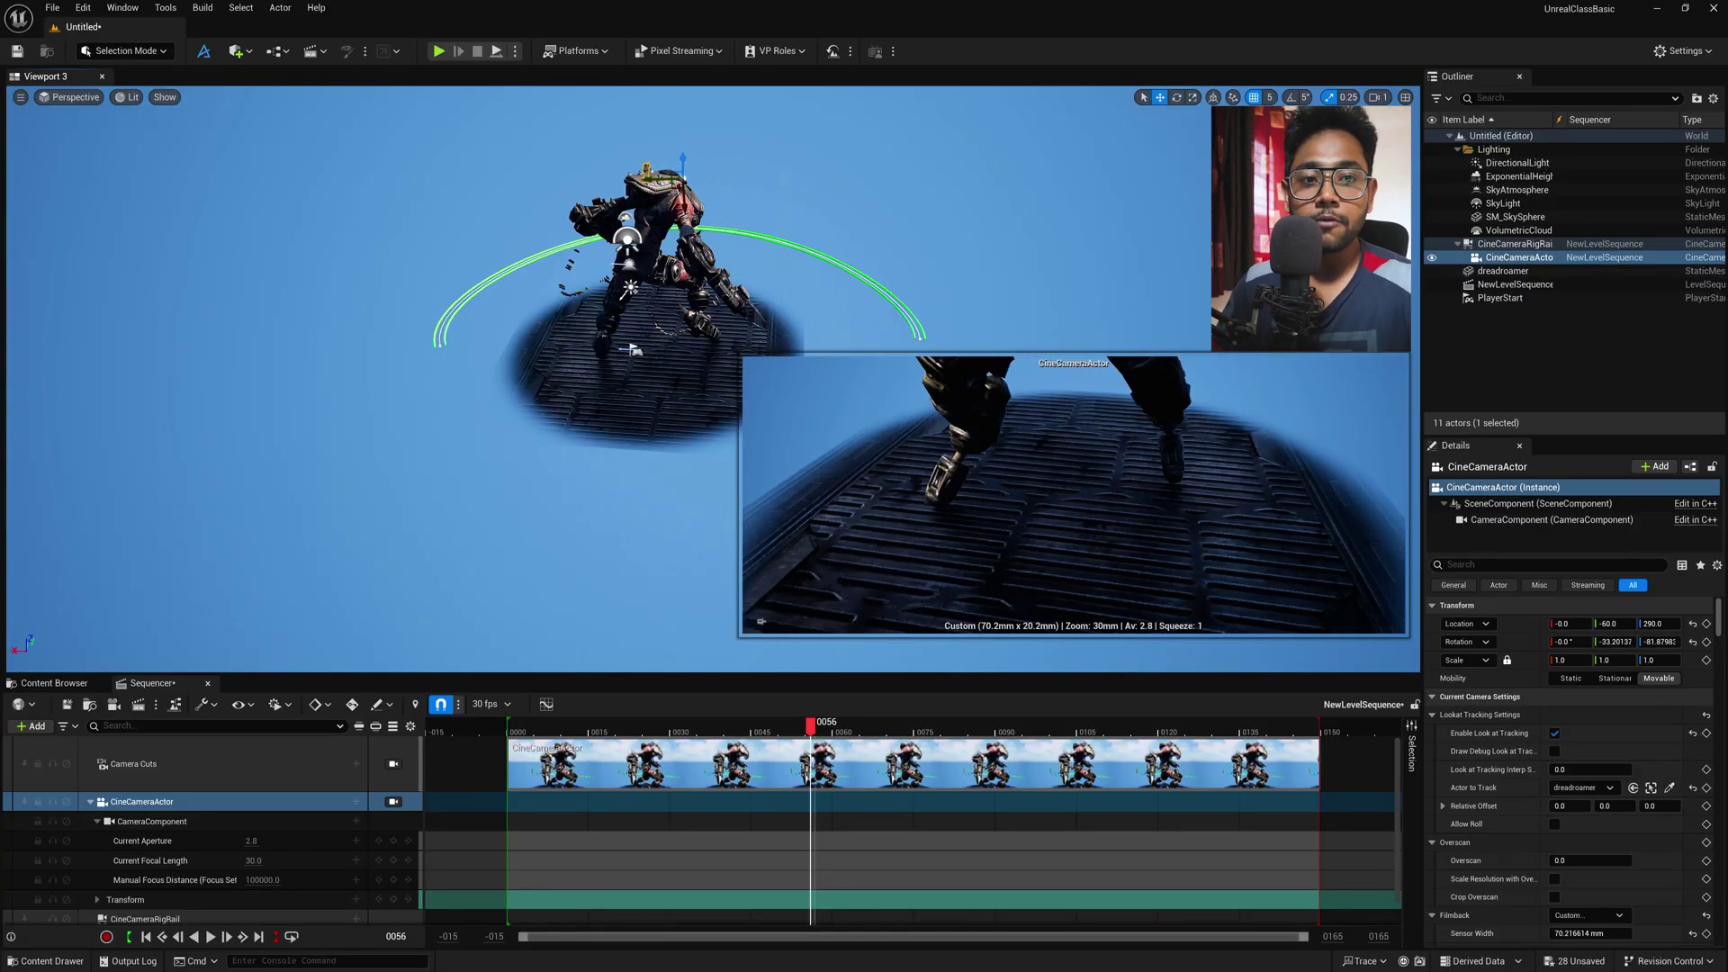
Raise the look-at tracking's relative Z offset to about 163.3 and view the scene through CineCameraActor.
drag(1656, 805, 1692, 804)
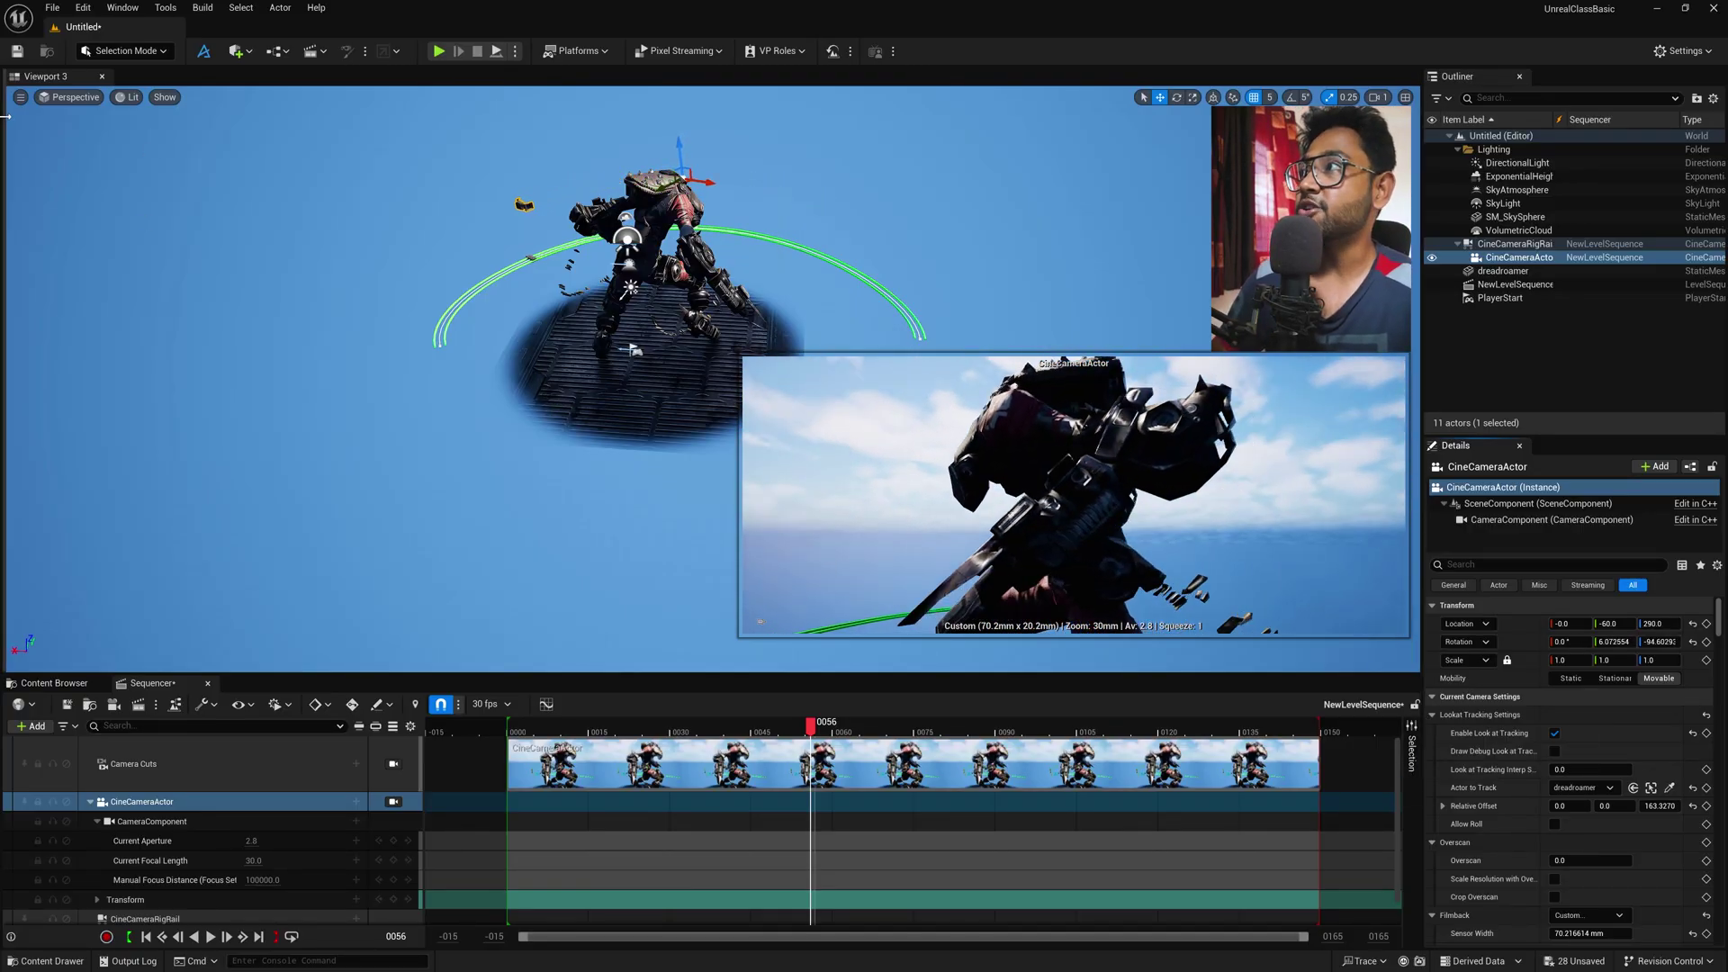
click(70, 97)
click(109, 265)
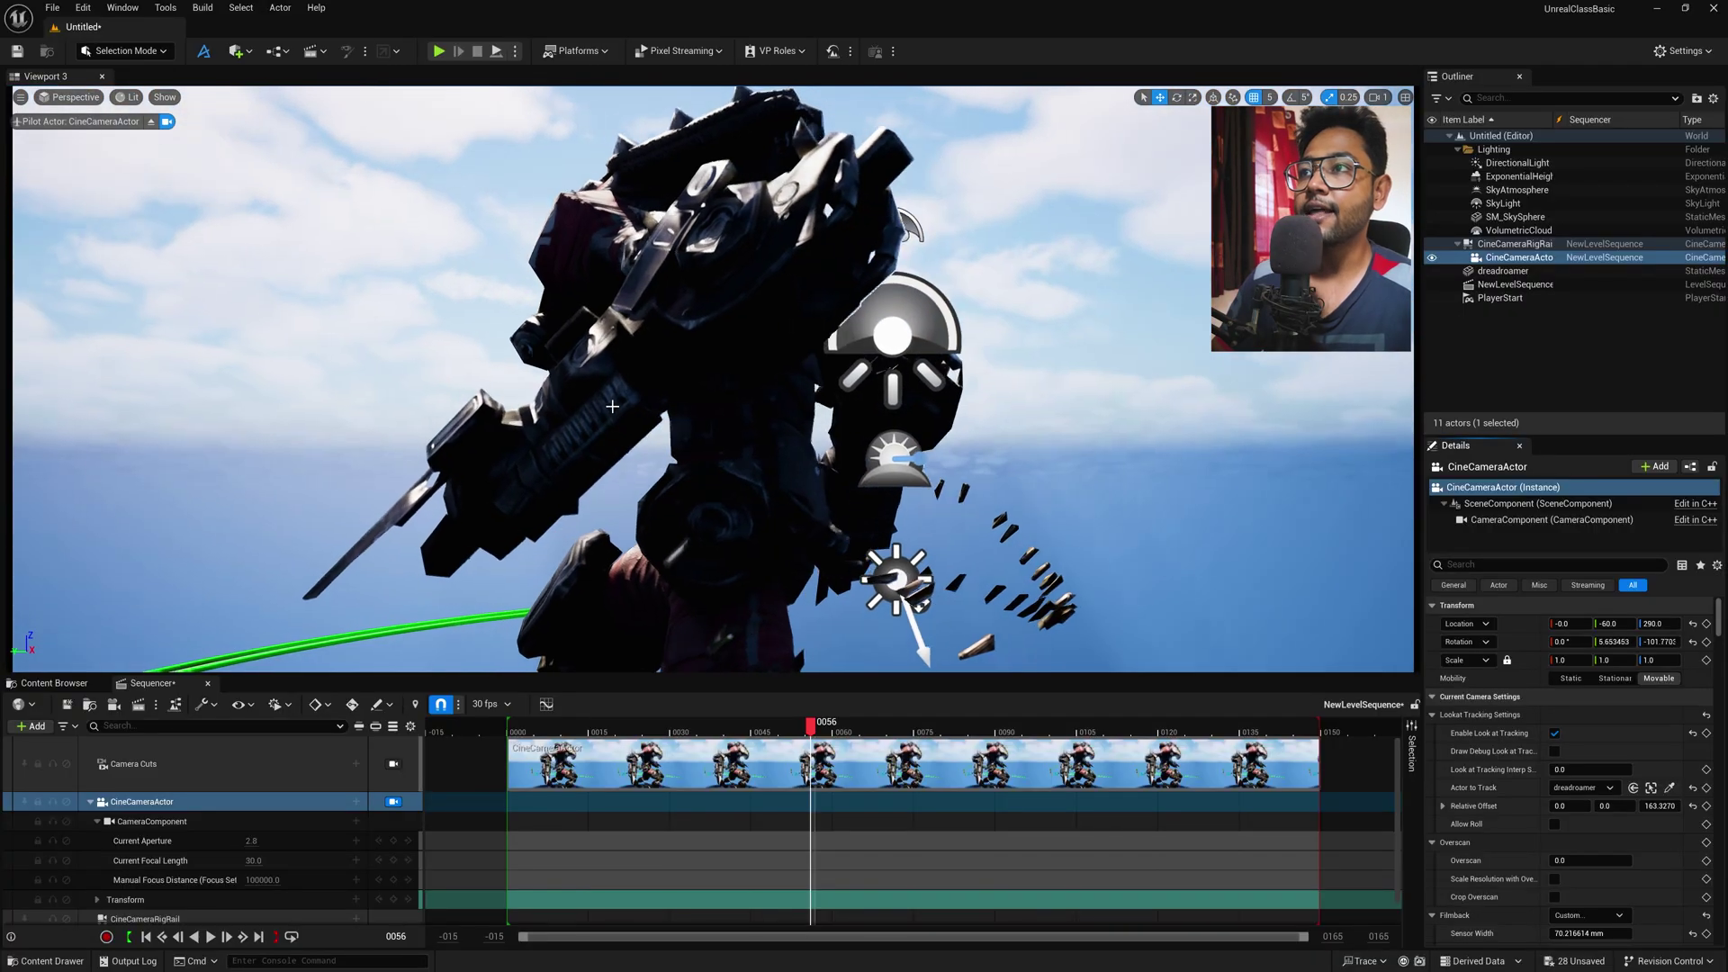